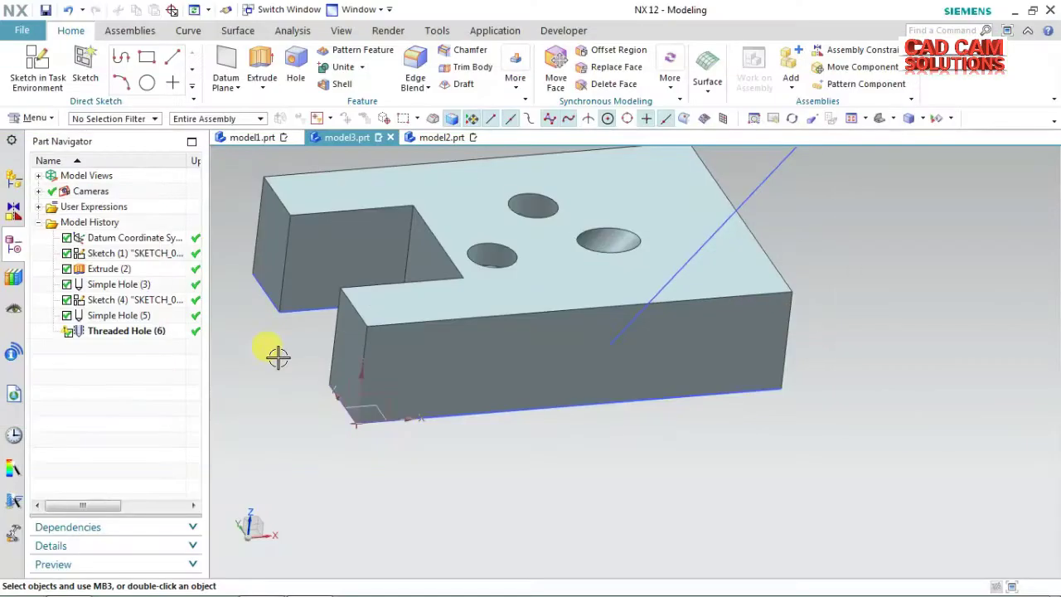
Delete Threaded Hole (6), Simple Hole (5) and Simple Hole (3) from the Part Navigator.
click(156, 331)
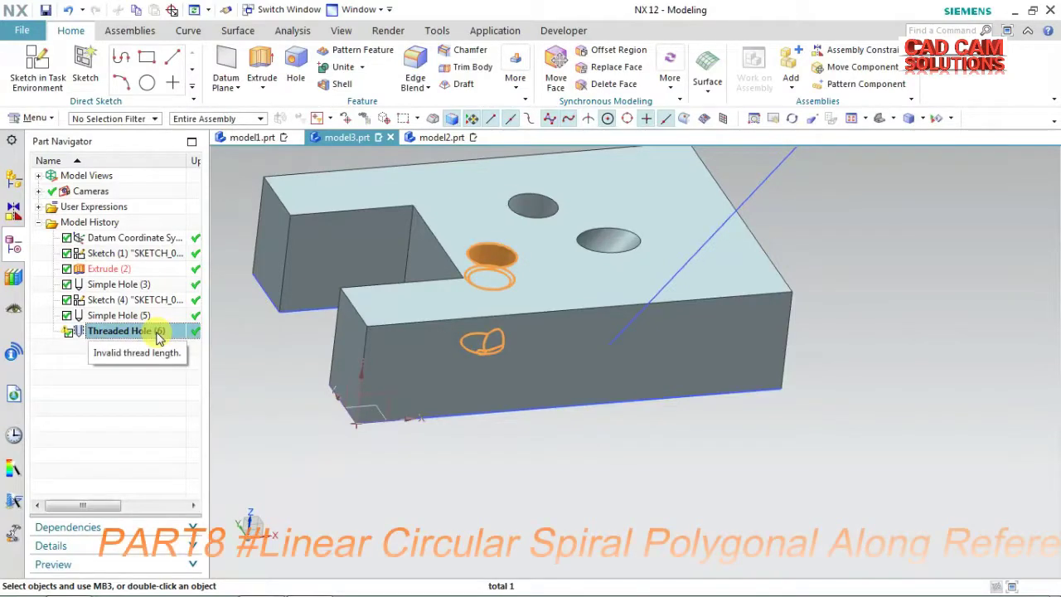
ctrl+click(133, 316)
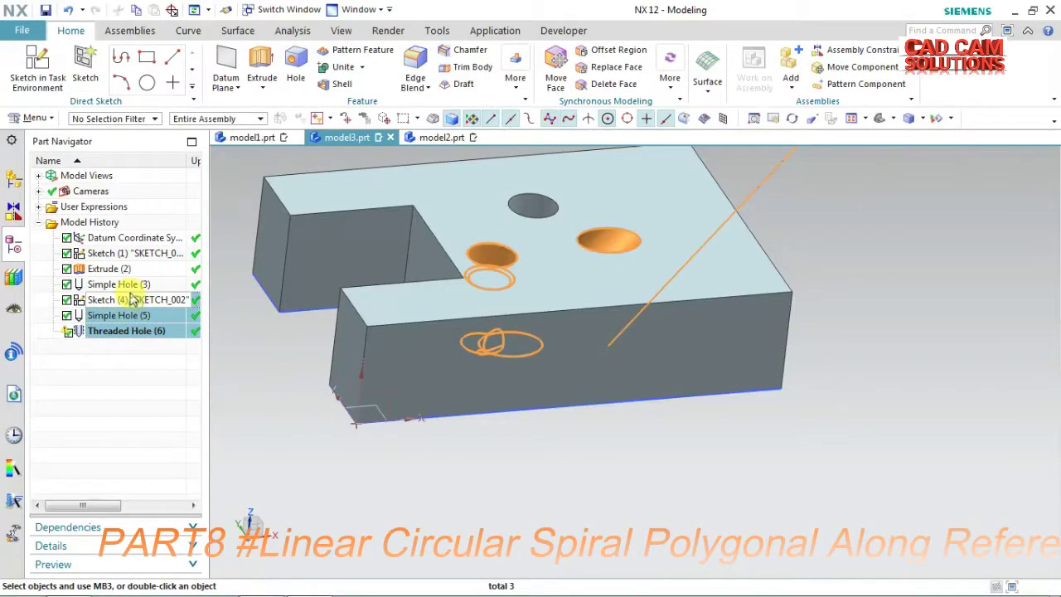
ctrl+click(124, 285)
right_click(128, 286)
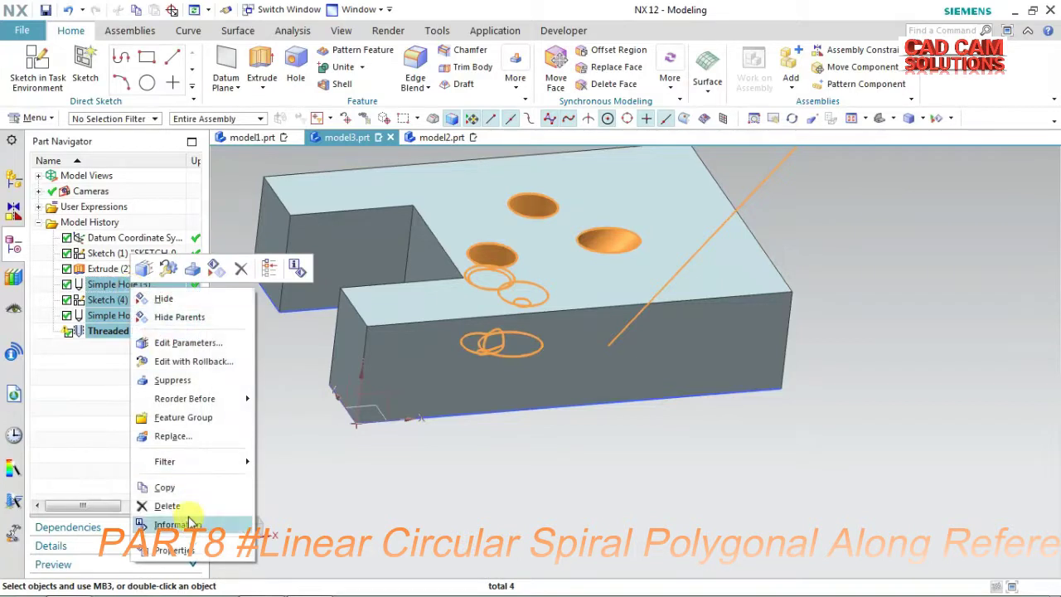
click(166, 506)
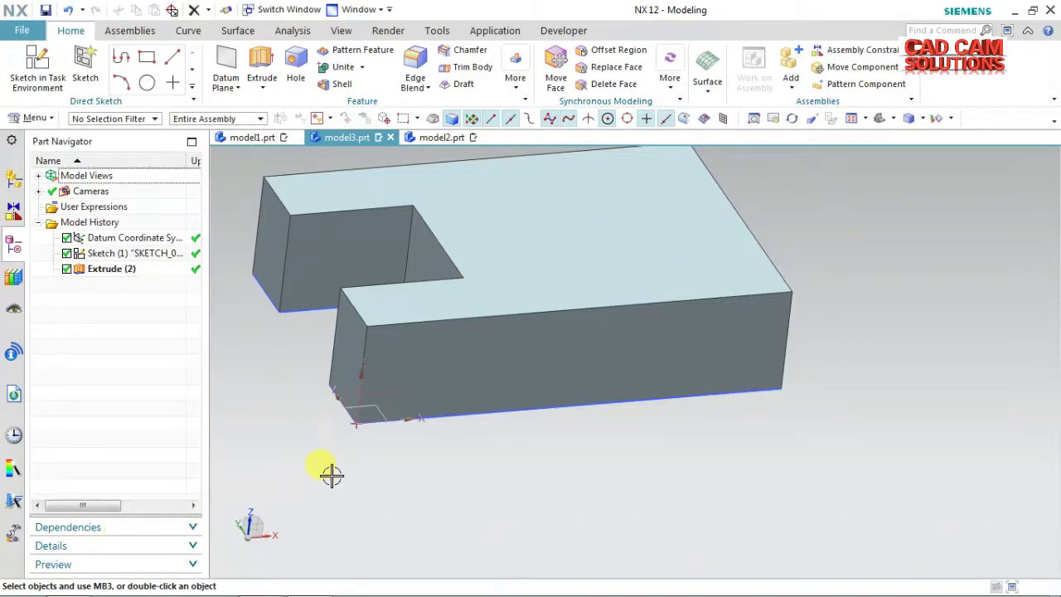
key(ctrl+z)
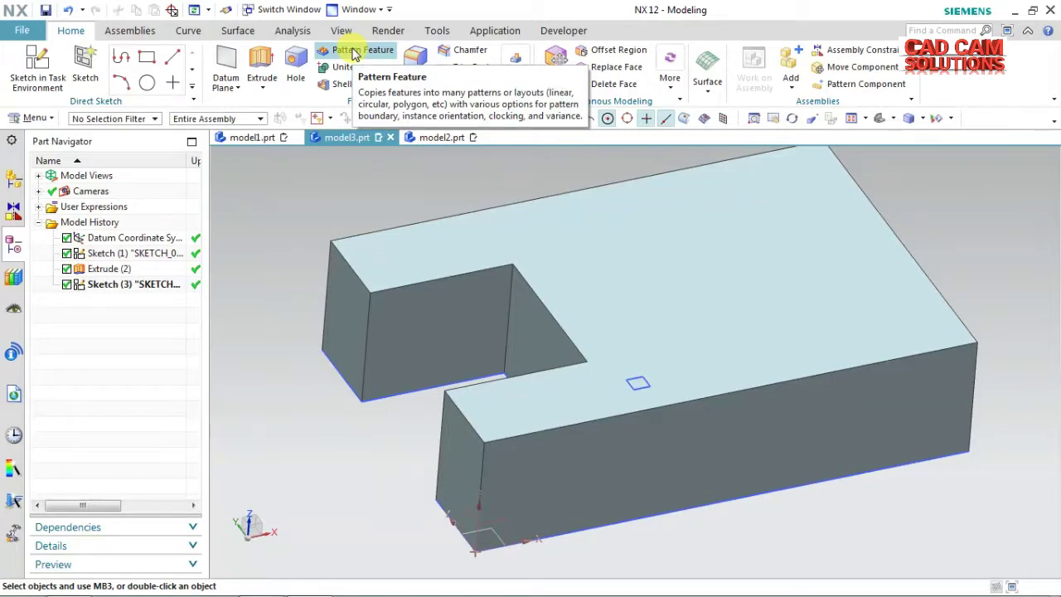
Check Pattern Feature's Linear layout, then dismiss the dialog without creating a pattern.
click(352, 52)
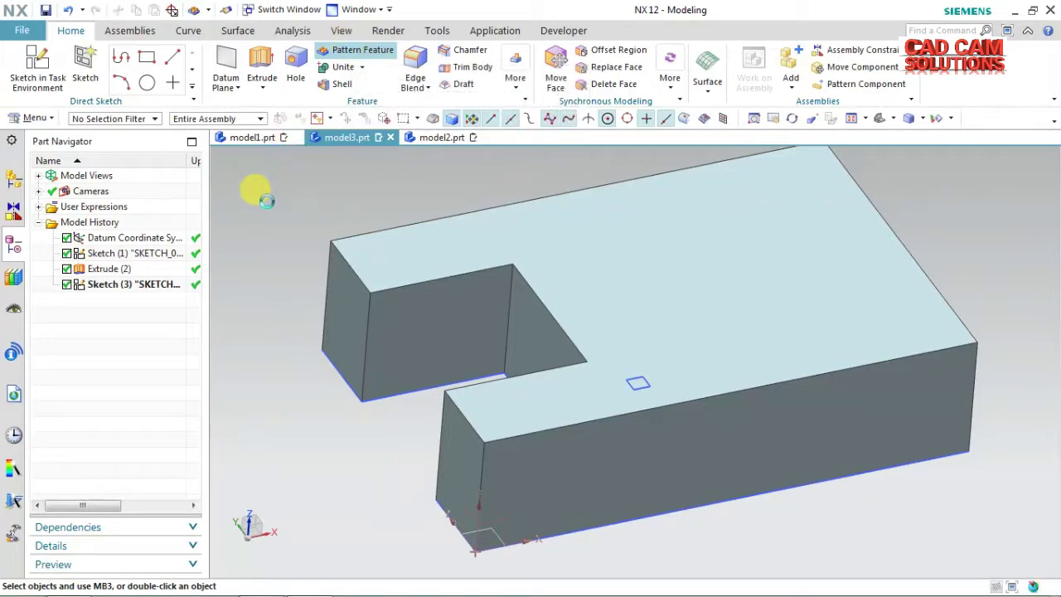
click(249, 133)
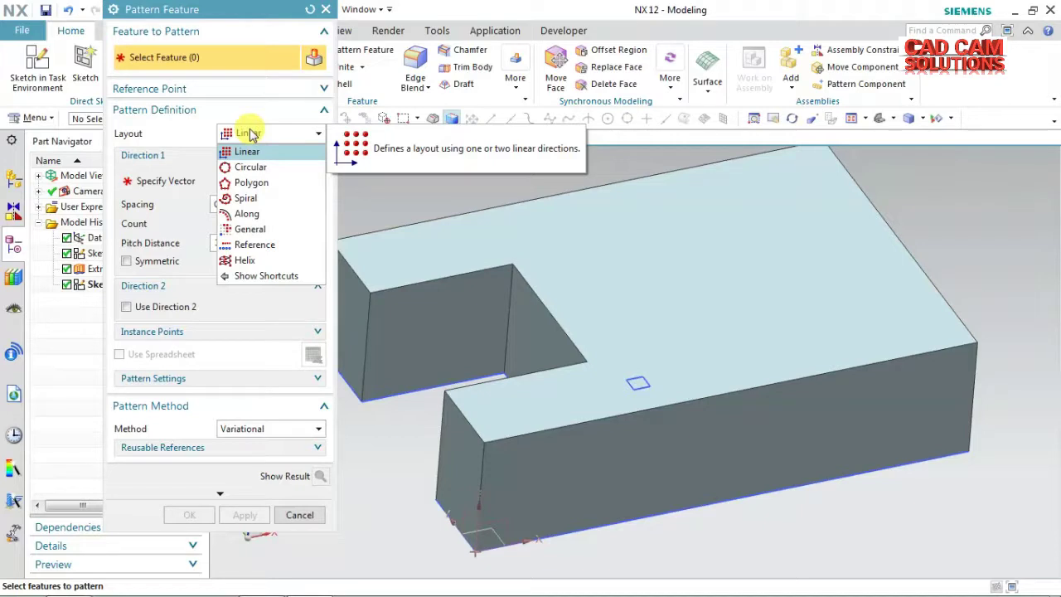
click(251, 134)
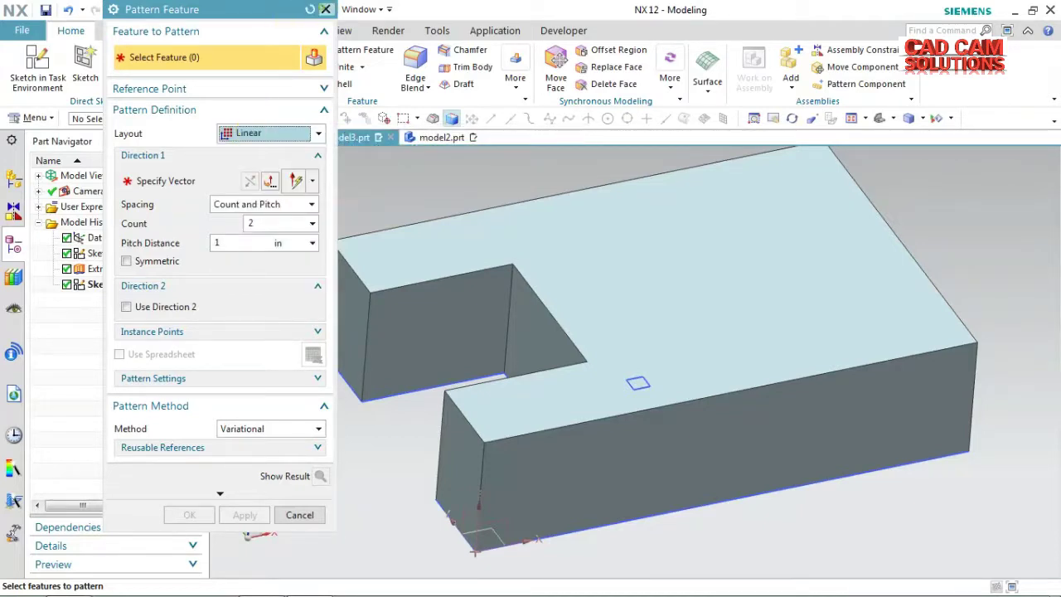
click(324, 10)
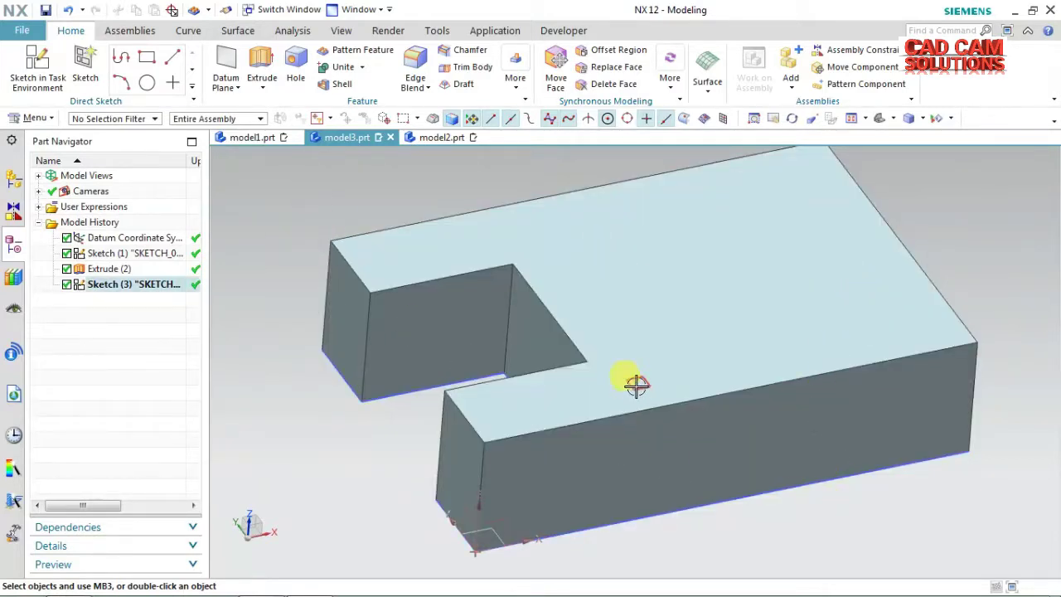
Extrude the small square sketch 0.35 in and unite it with the plate.
click(260, 62)
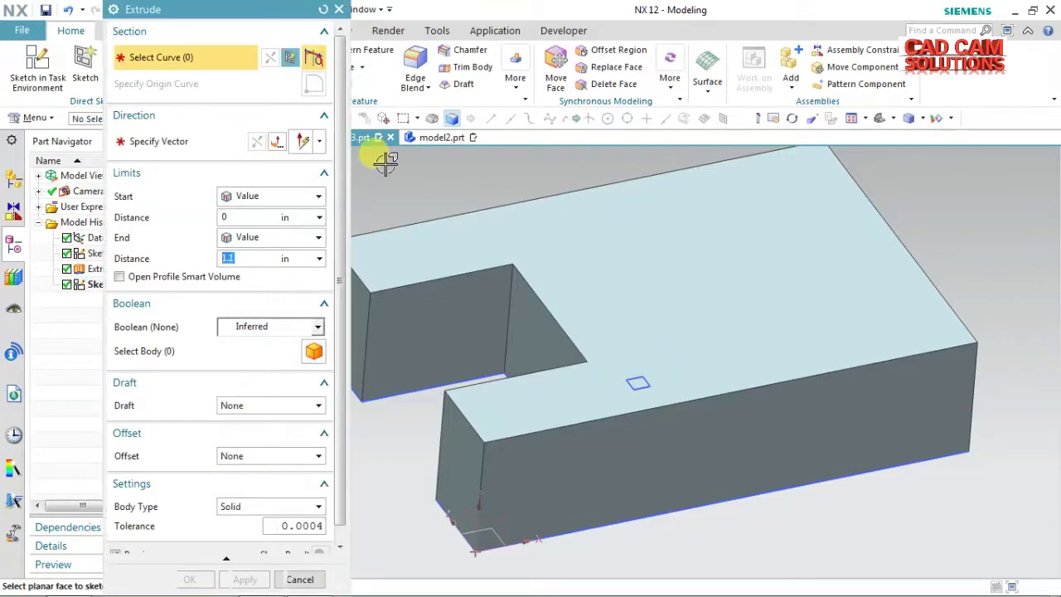
click(635, 387)
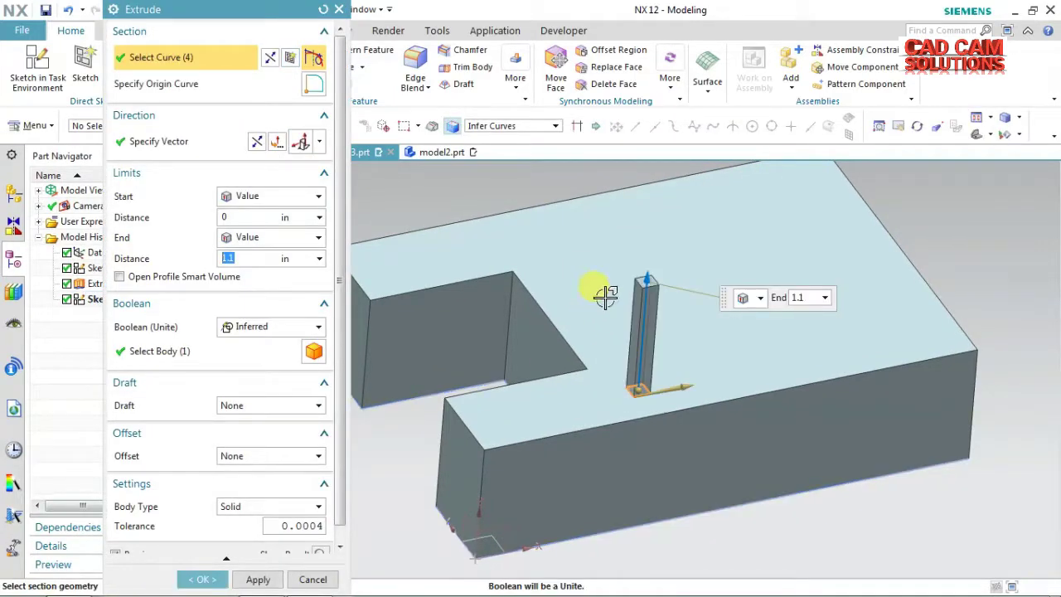
drag(639, 273, 642, 367)
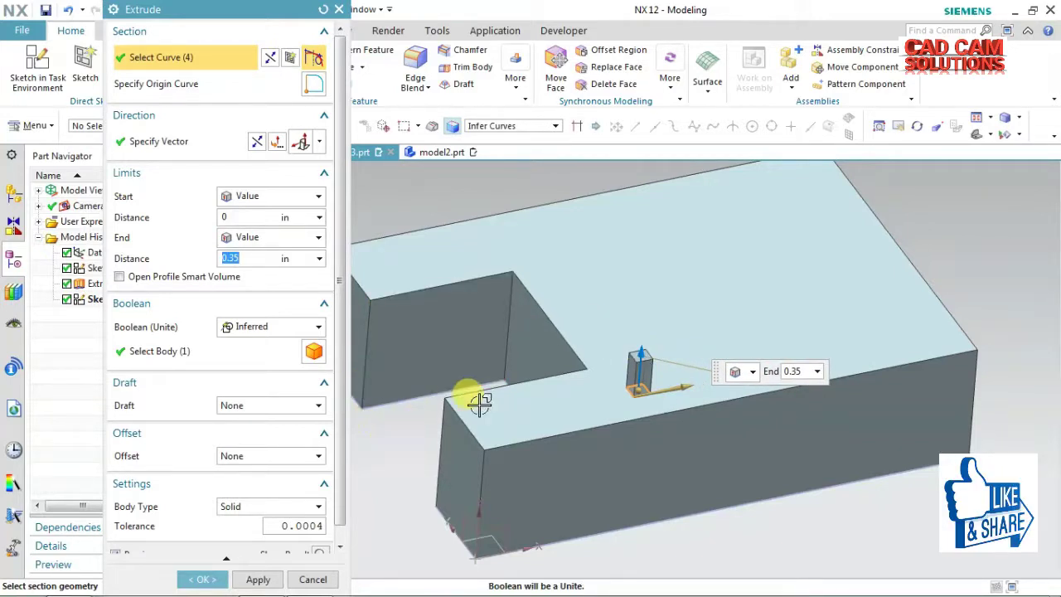
click(256, 331)
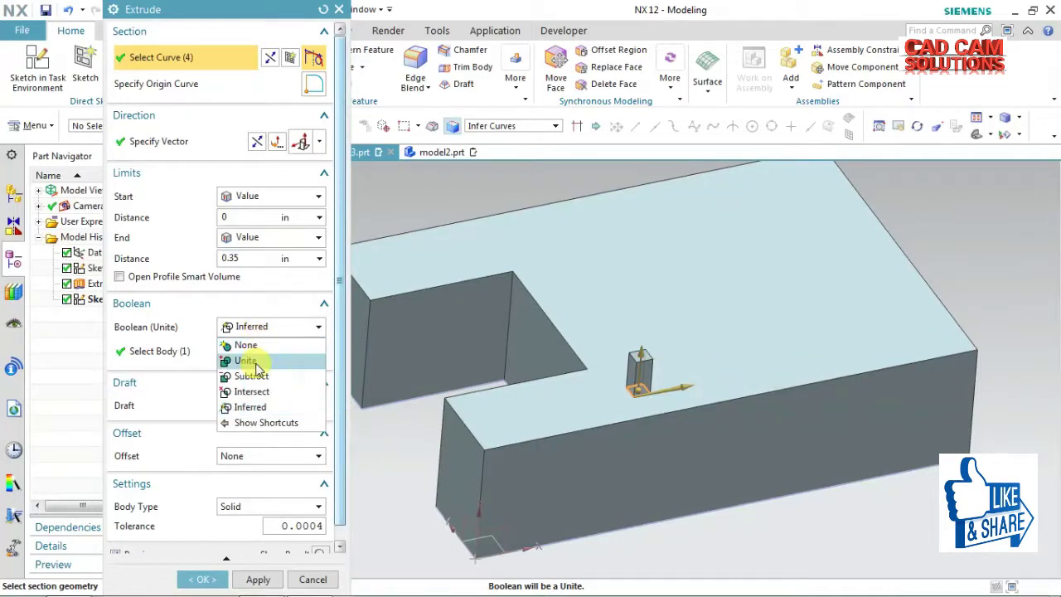
click(248, 361)
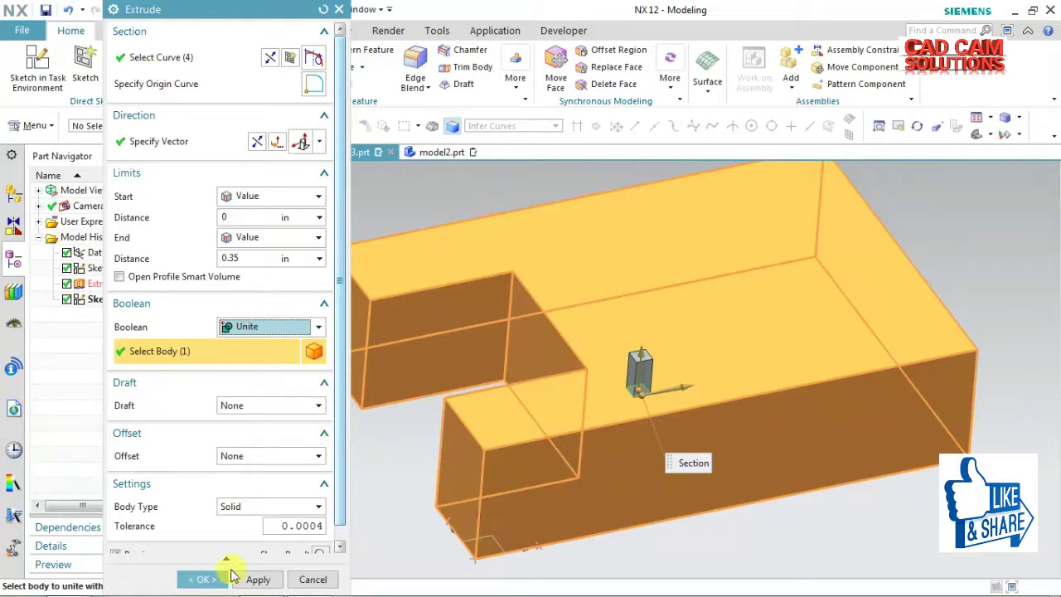
click(199, 579)
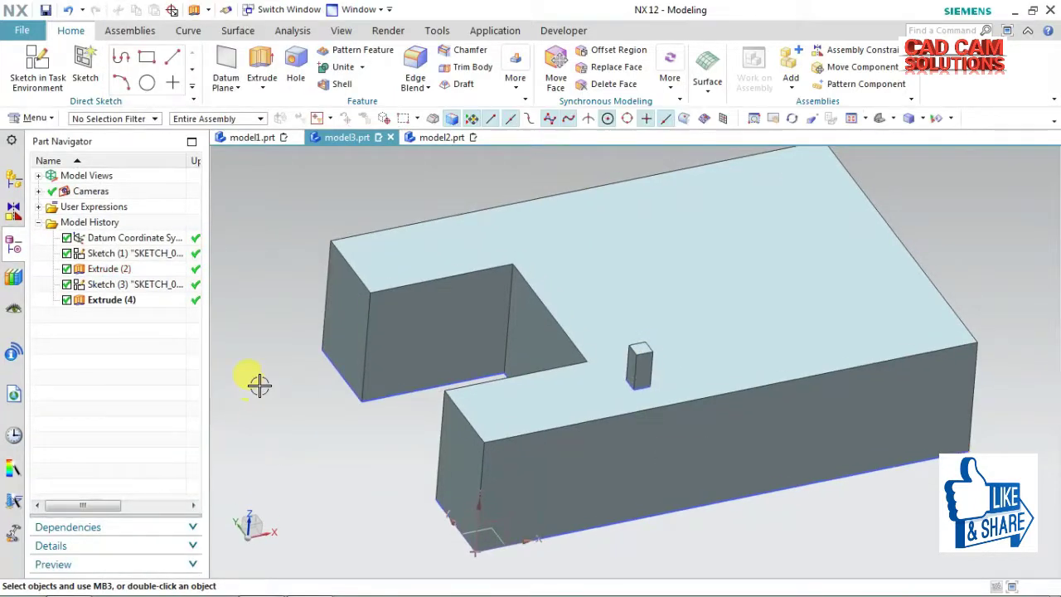
Pattern the pin Extrude (4) linearly along the plate's front top edge, direction reversed.
click(356, 50)
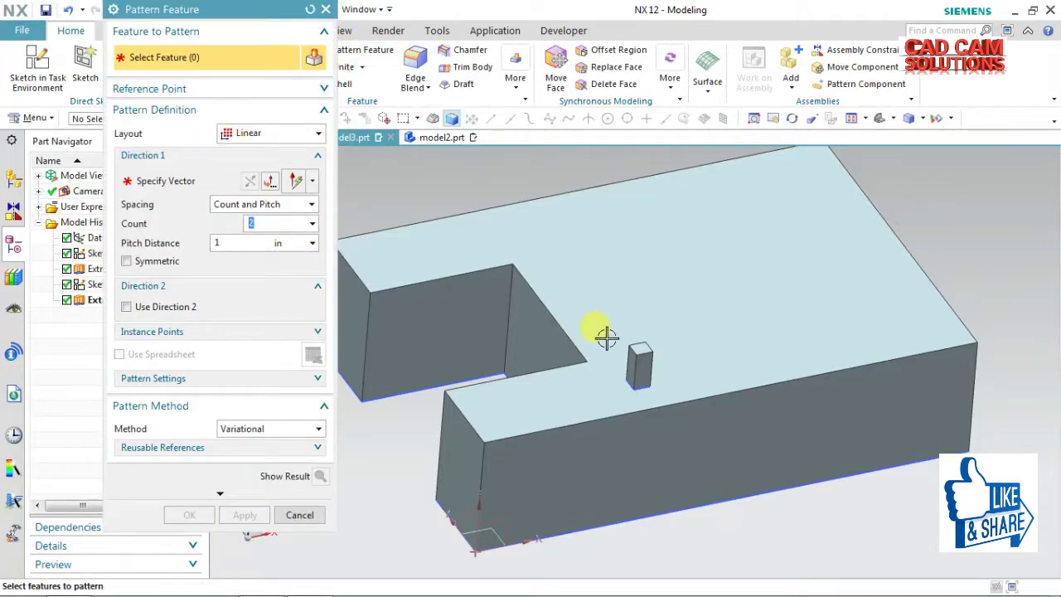
click(638, 357)
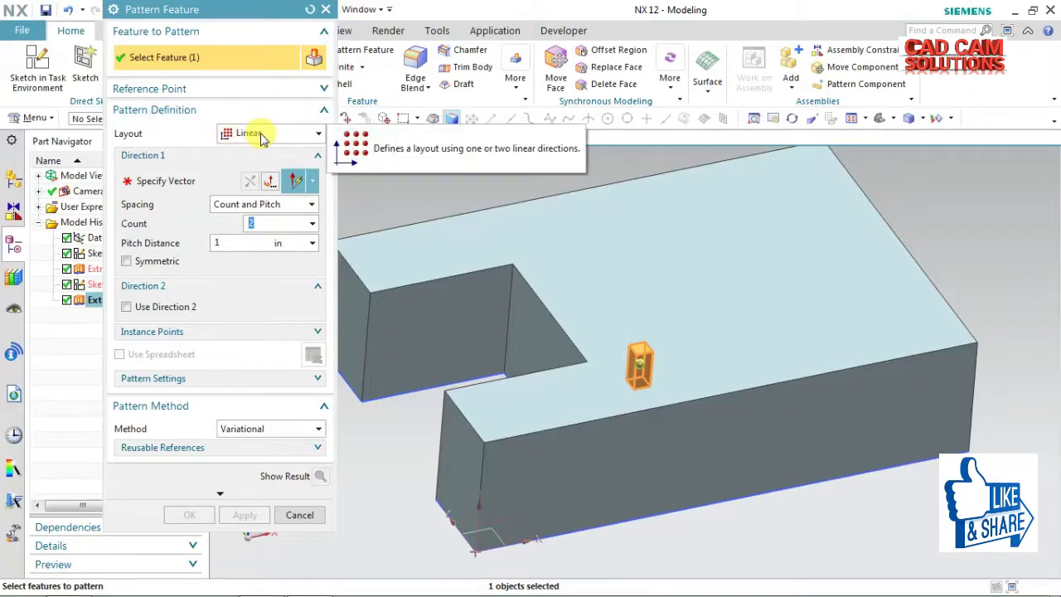
click(145, 180)
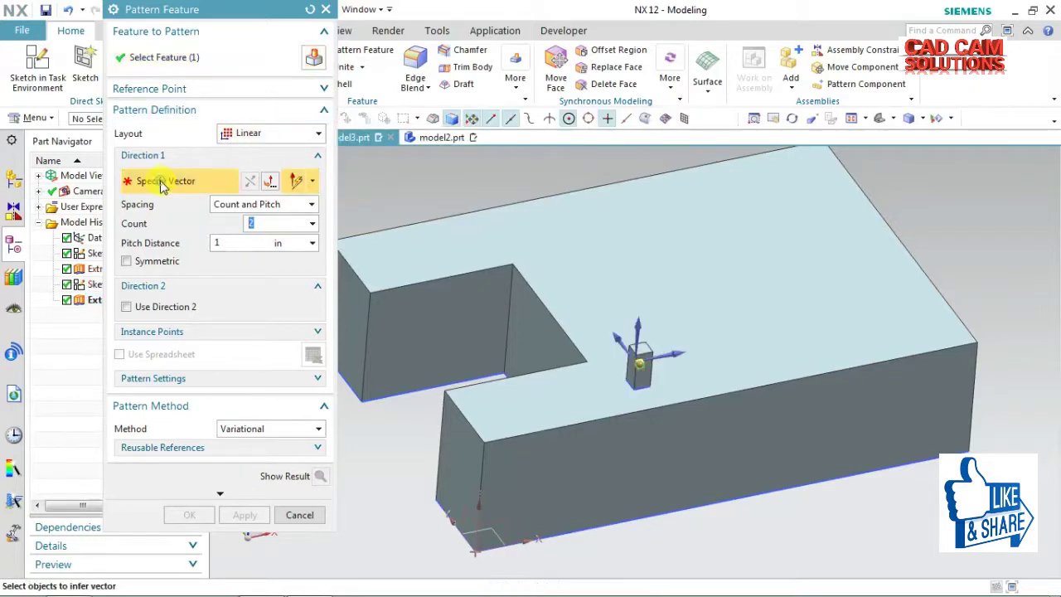
click(712, 392)
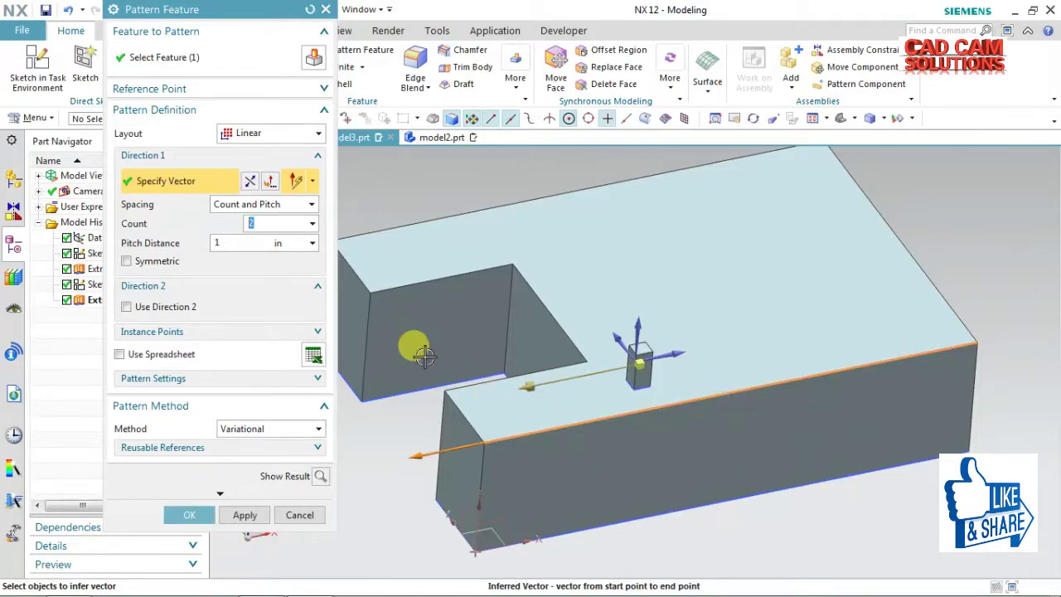
click(251, 180)
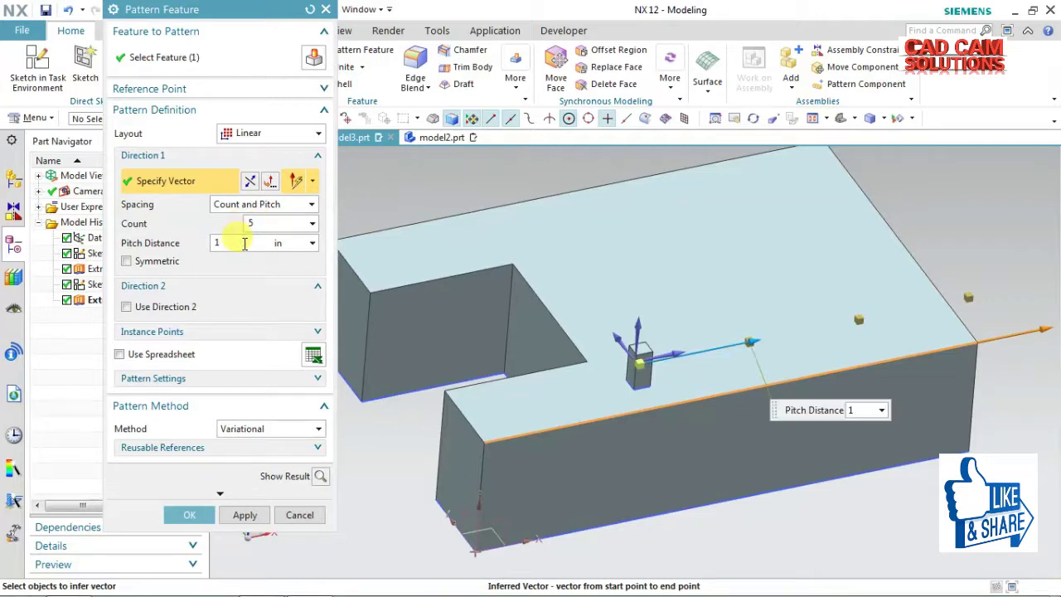
Set 5 copies at 0.5 in pitch with Symmetric off, and enable Direction 2.
drag(761, 344, 696, 361)
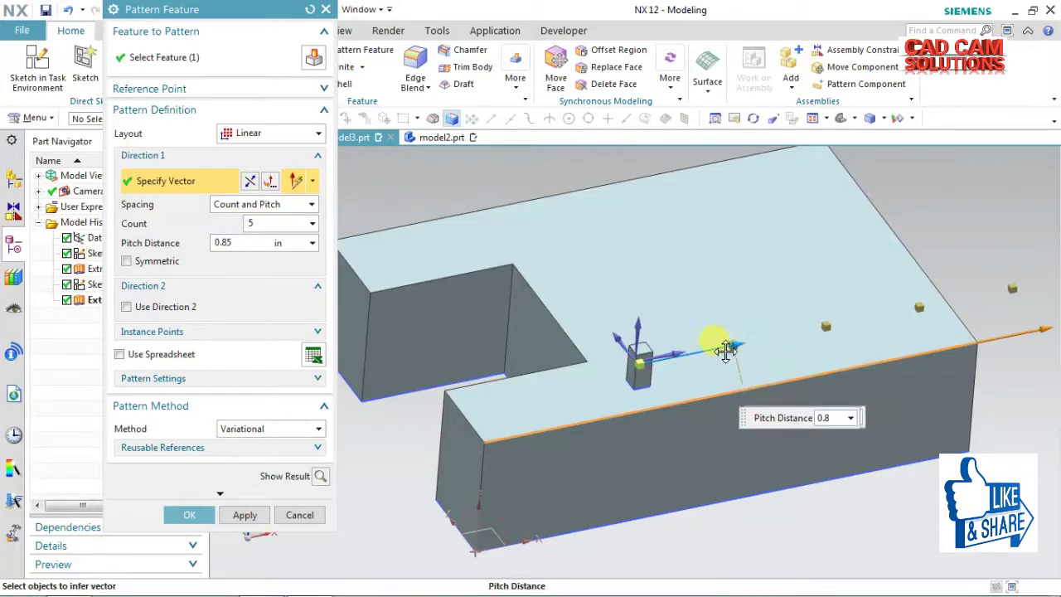
double_click(248, 241)
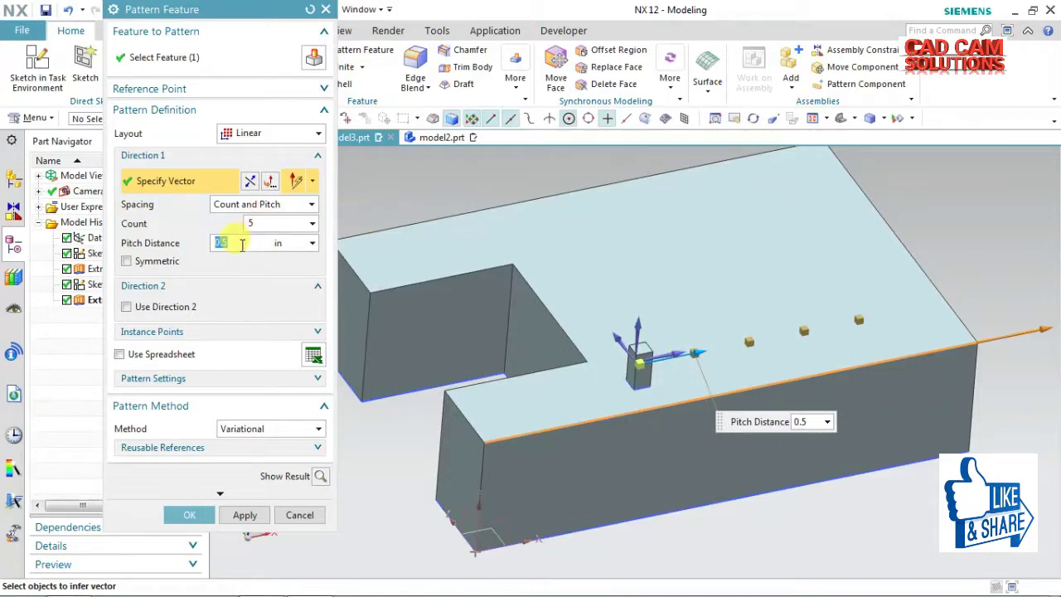
click(151, 263)
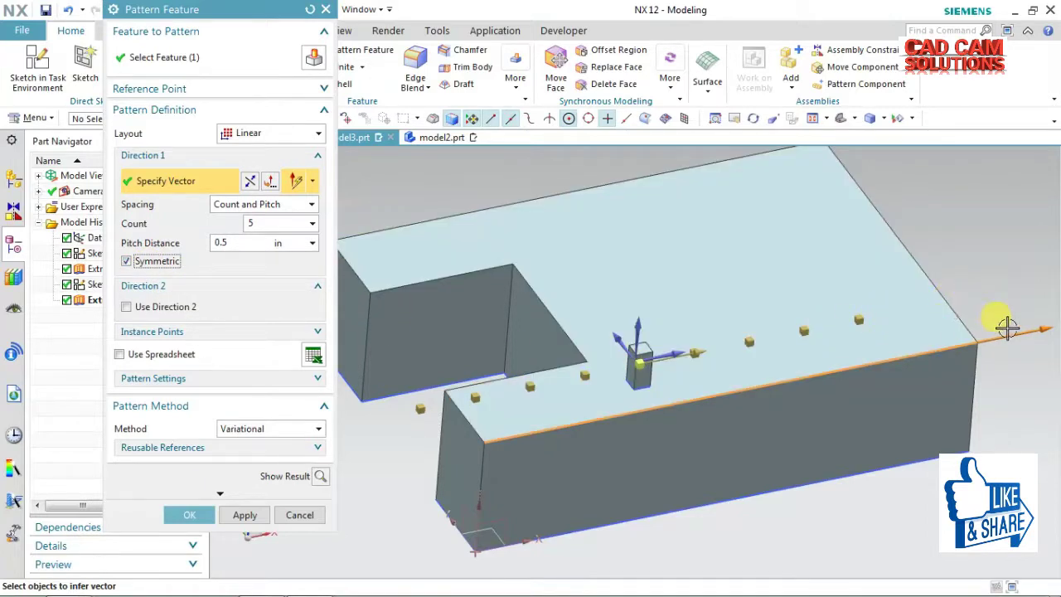
click(143, 262)
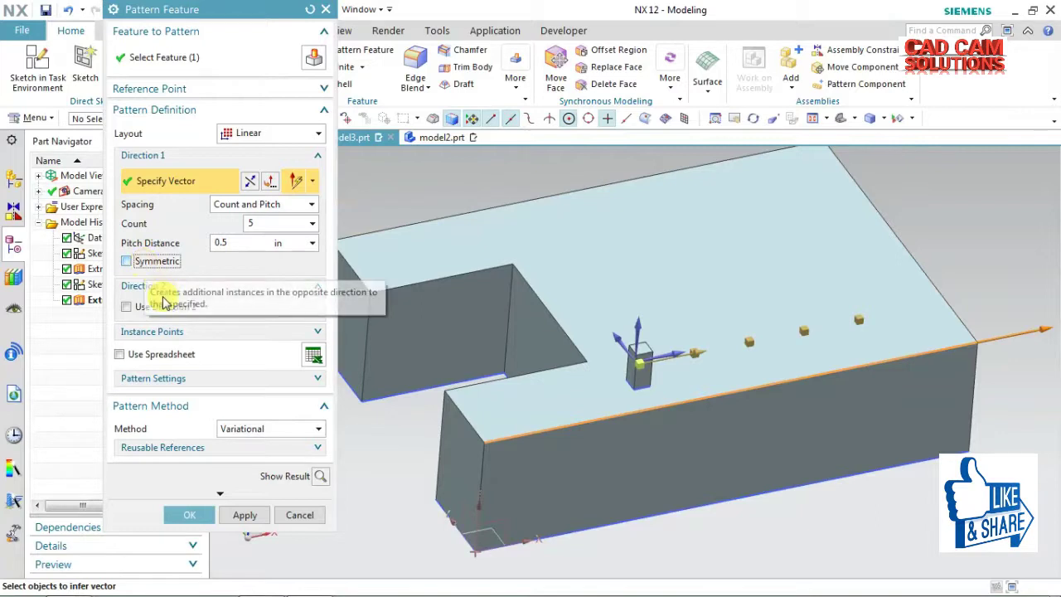
click(127, 308)
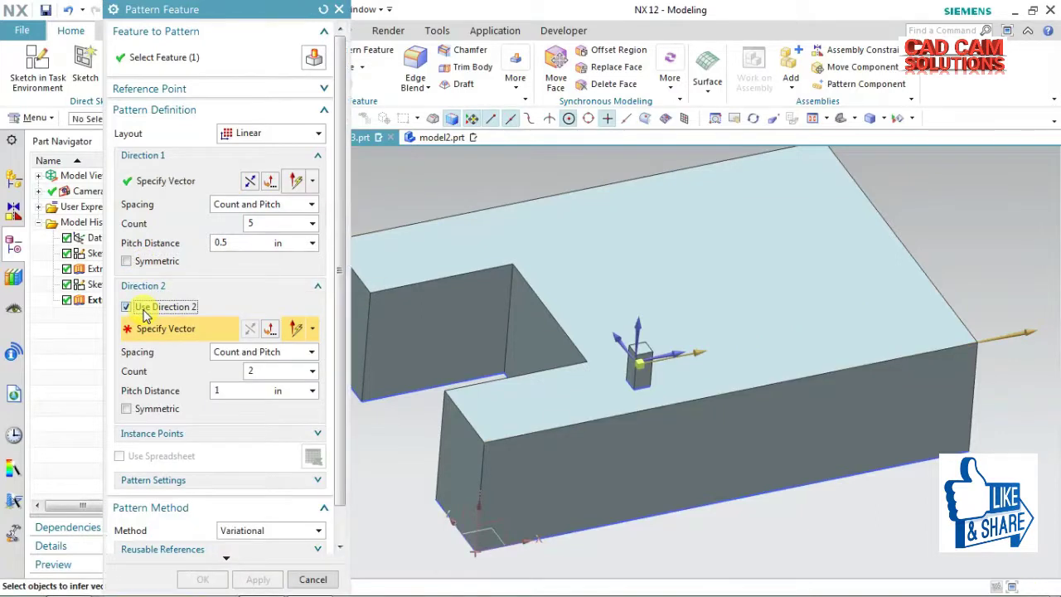
Use the reversed notch edge as Direction 2 with a count of 6 rows.
click(570, 340)
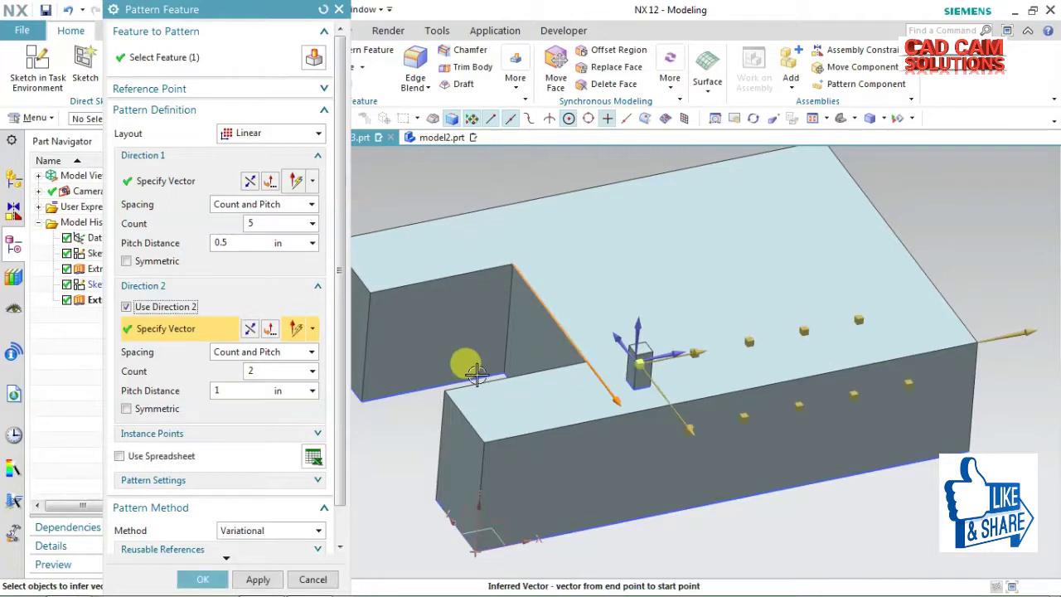
click(251, 330)
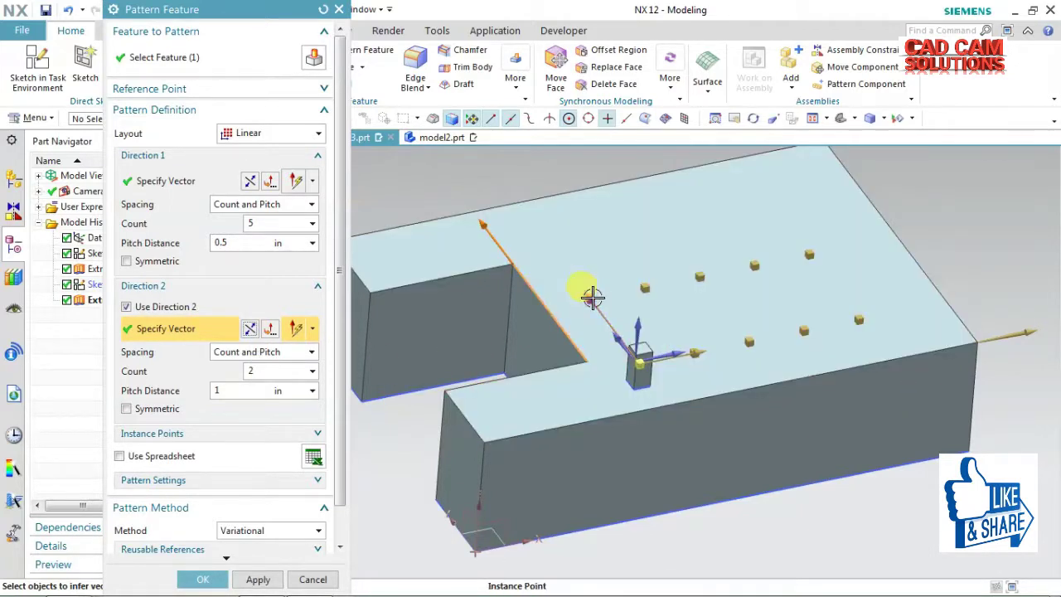
drag(591, 296, 611, 329)
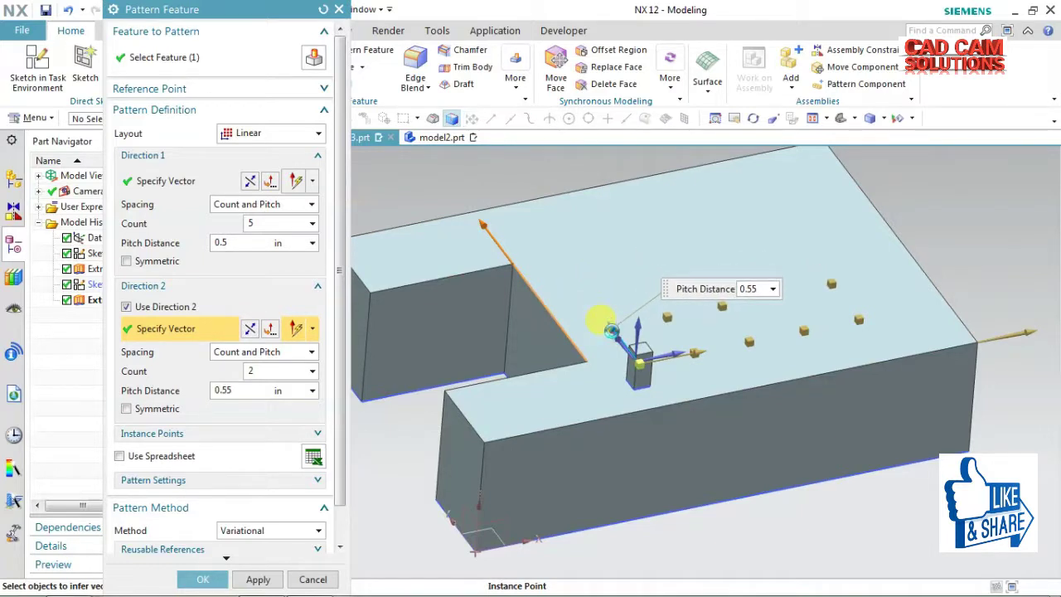
click(265, 370)
text(6)
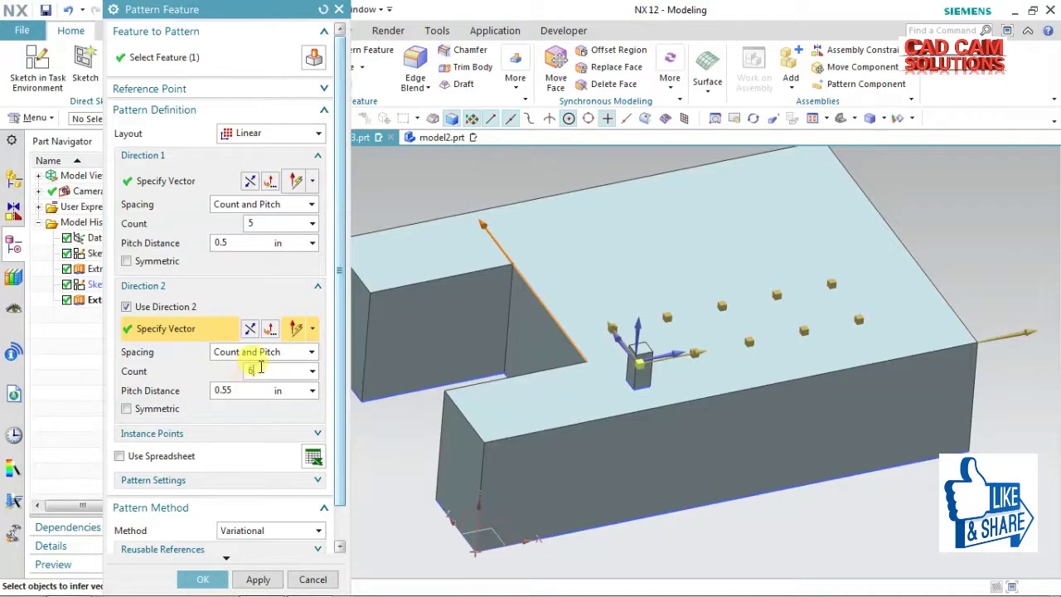
click(255, 392)
Drag the instance point's pitch handle so the rows sit 0.4 in apart, and preview the grid.
click(641, 368)
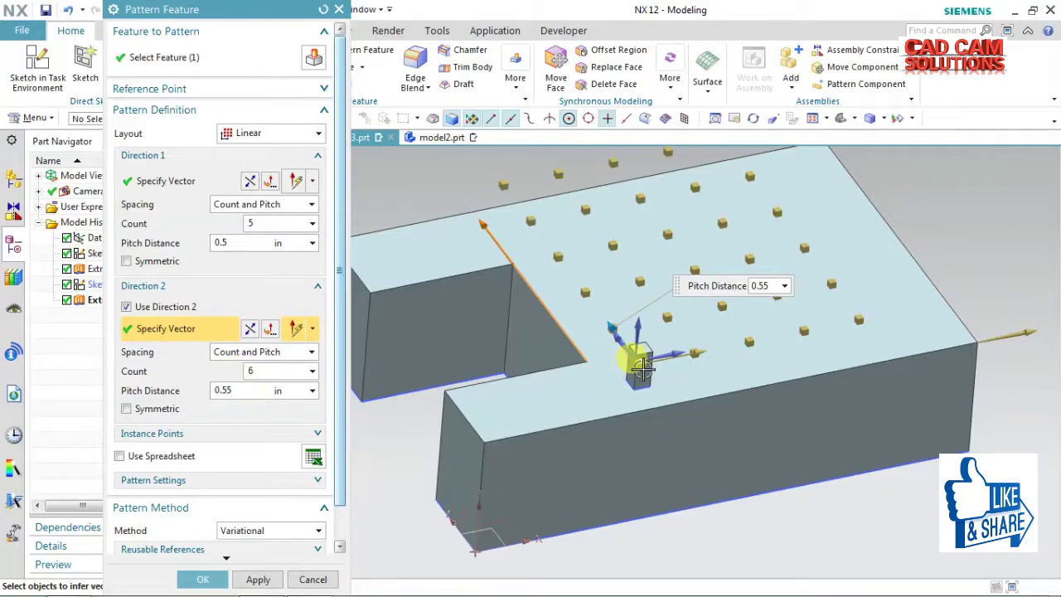
click(611, 325)
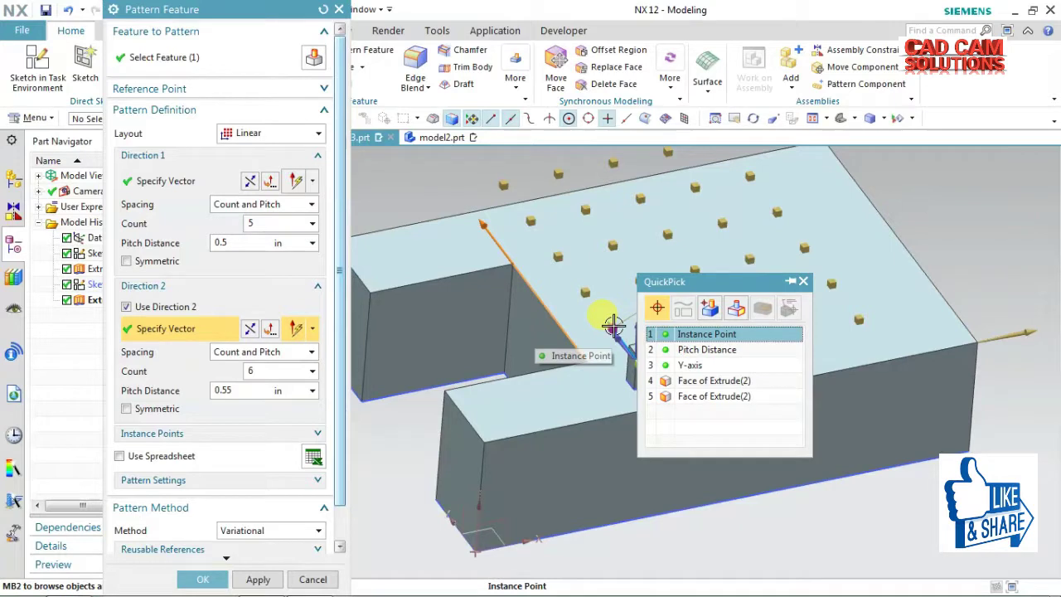
click(802, 284)
click(651, 275)
drag(609, 319, 617, 329)
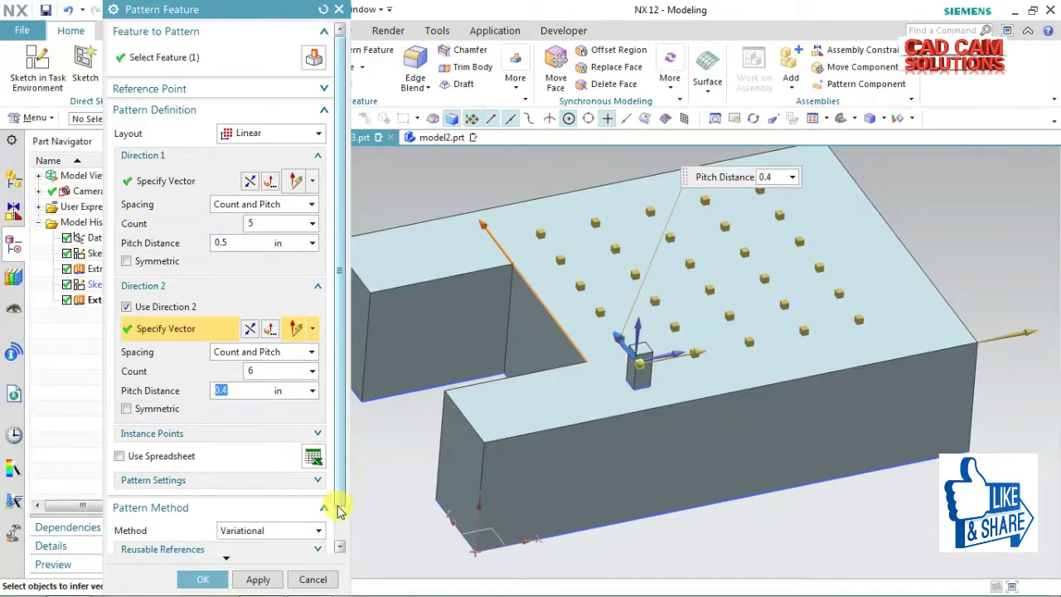
scroll(338, 498, down, 1)
click(338, 431)
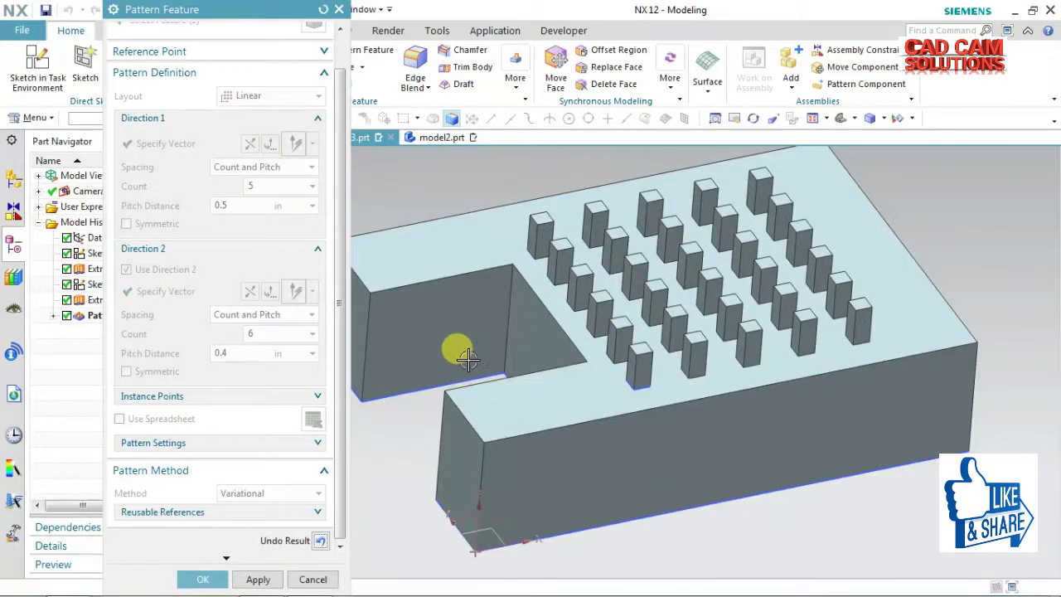
Apply the 5 × 6 pin grid pattern, cancel the dialog, and switch to model1.prt.
mouse_move(485, 213)
middle_down()
mouse_move(476, 260)
mouse_move(492, 231)
middle_up()
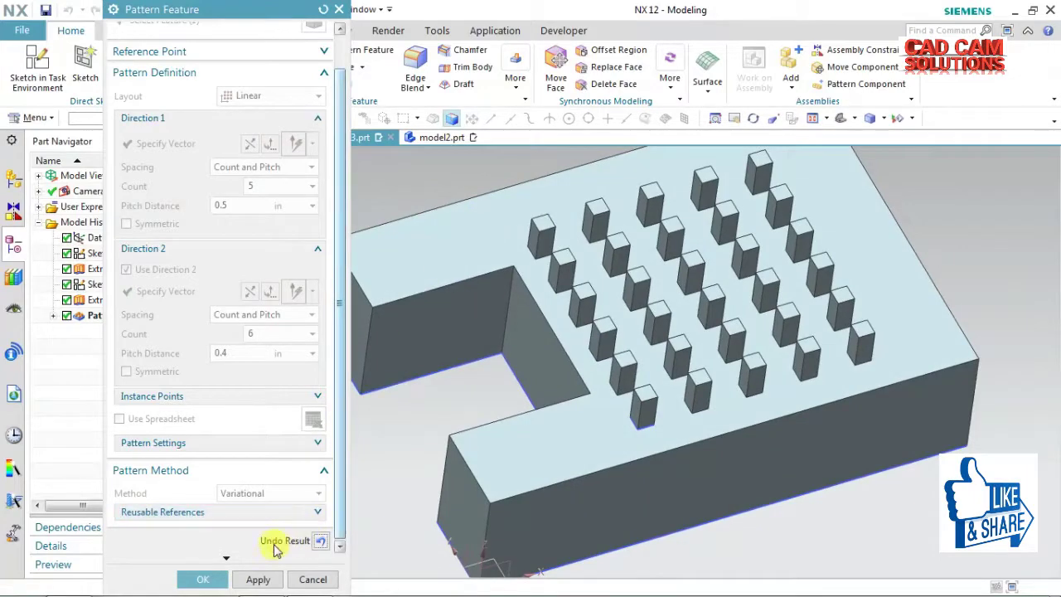
click(257, 578)
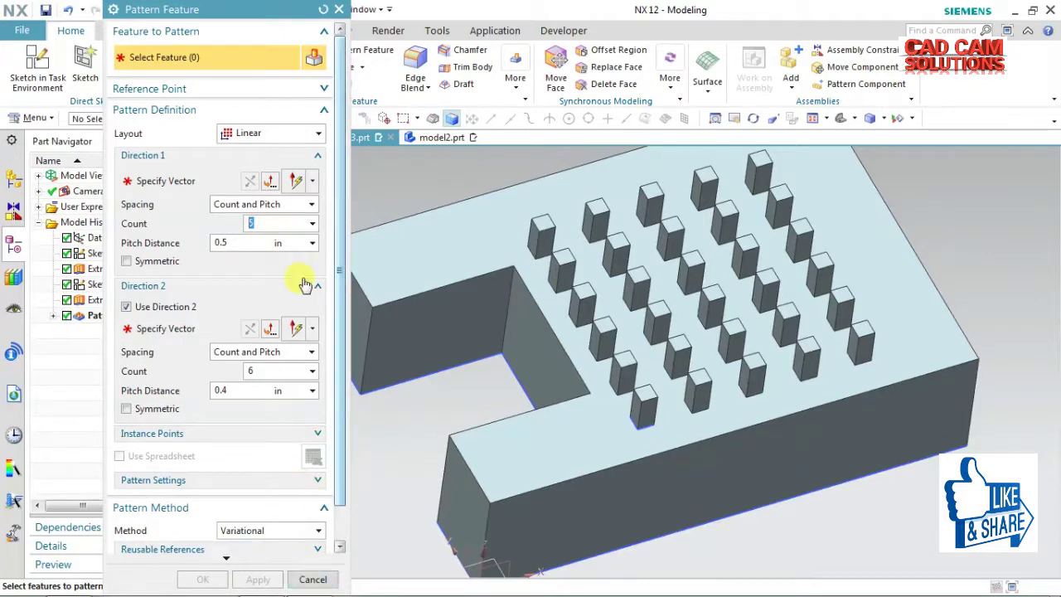
click(286, 139)
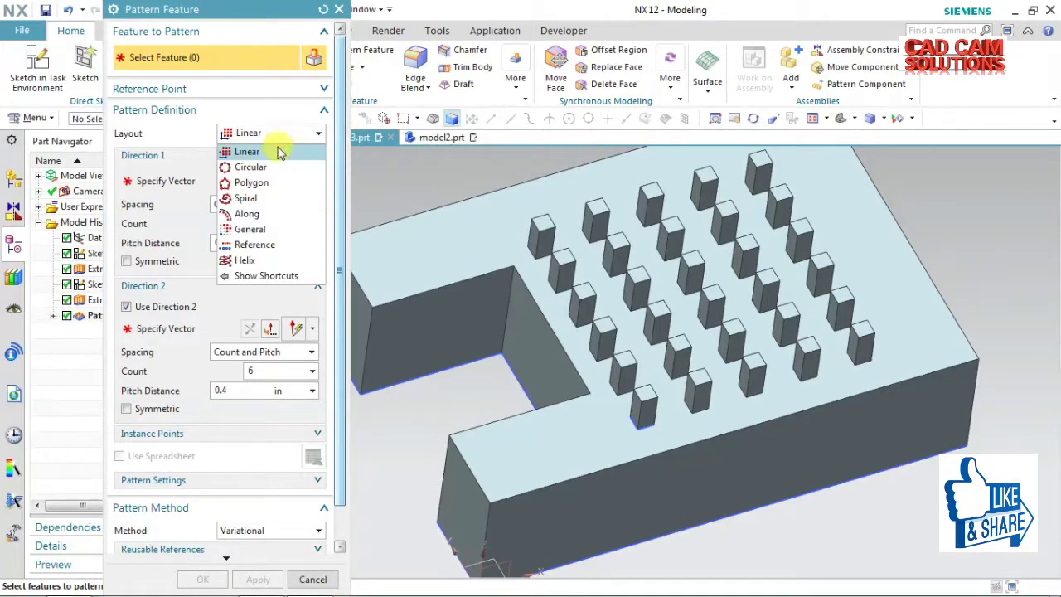
key(Escape)
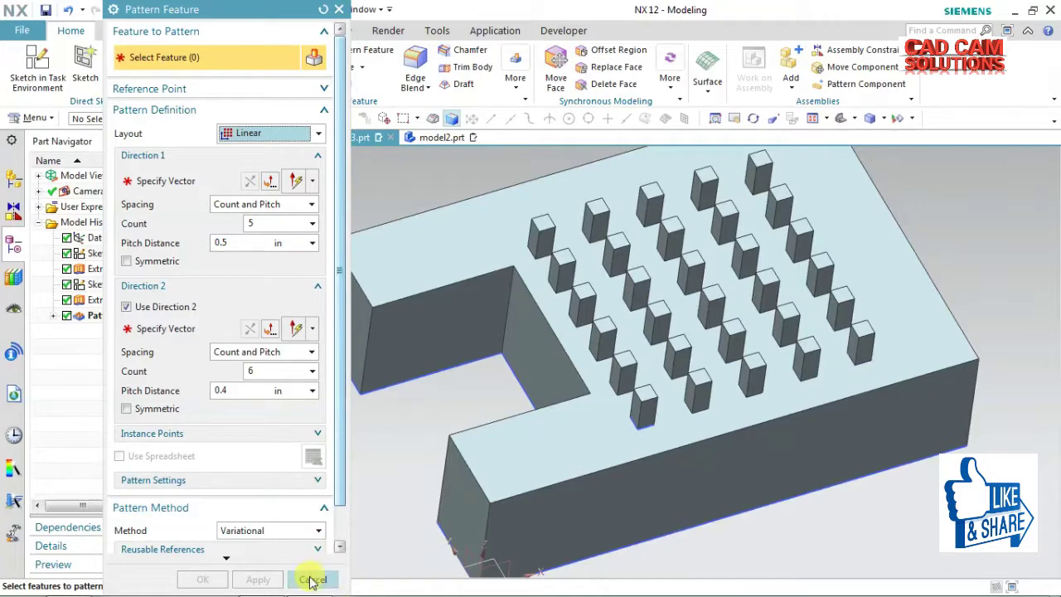
click(313, 578)
click(236, 137)
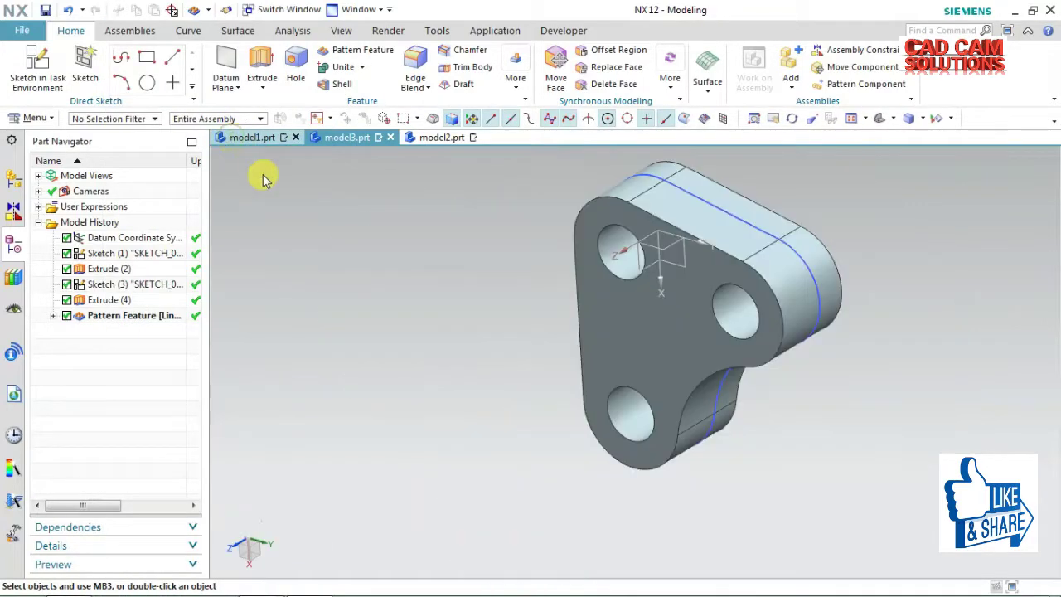
Place a hole point on the bracket's top face beside the left hole.
mouse_move(450, 312)
middle_down()
mouse_move(538, 247)
mouse_move(575, 237)
mouse_move(563, 246)
mouse_move(592, 265)
mouse_move(580, 298)
mouse_move(580, 260)
mouse_move(585, 267)
middle_up()
mouse_move(381, 290)
middle_down()
mouse_move(578, 204)
mouse_move(587, 213)
mouse_move(497, 185)
mouse_move(450, 232)
mouse_move(490, 209)
middle_up()
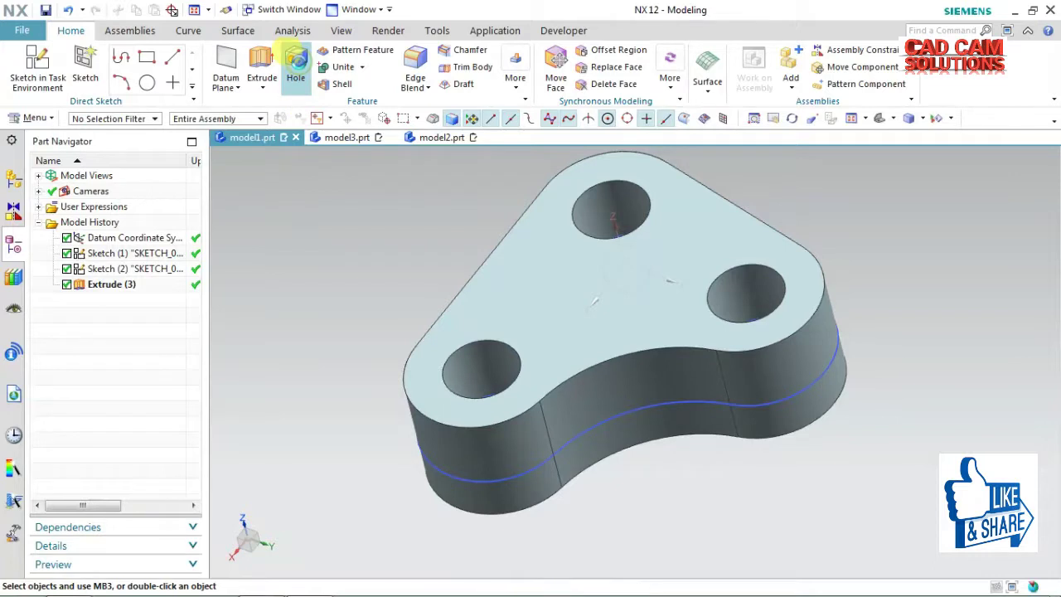
click(295, 59)
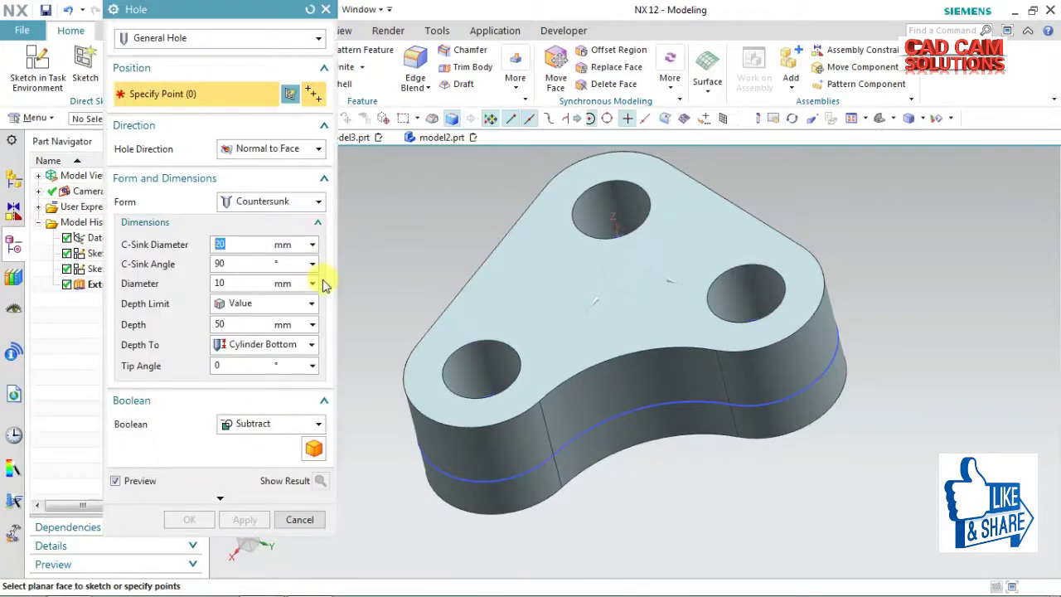
click(429, 399)
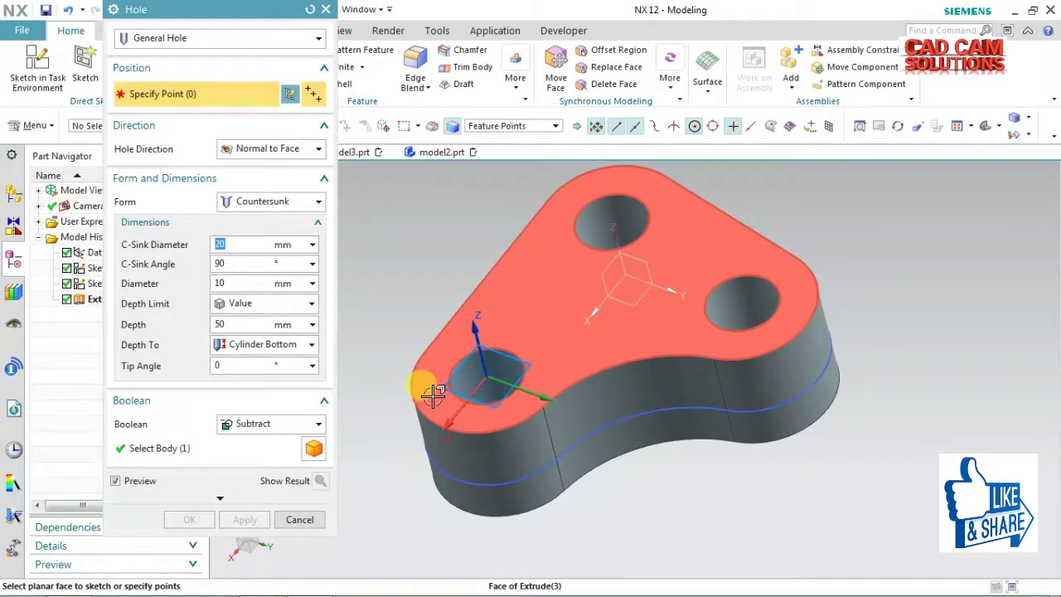
key(Escape)
middle_drag(379, 460, 392, 472)
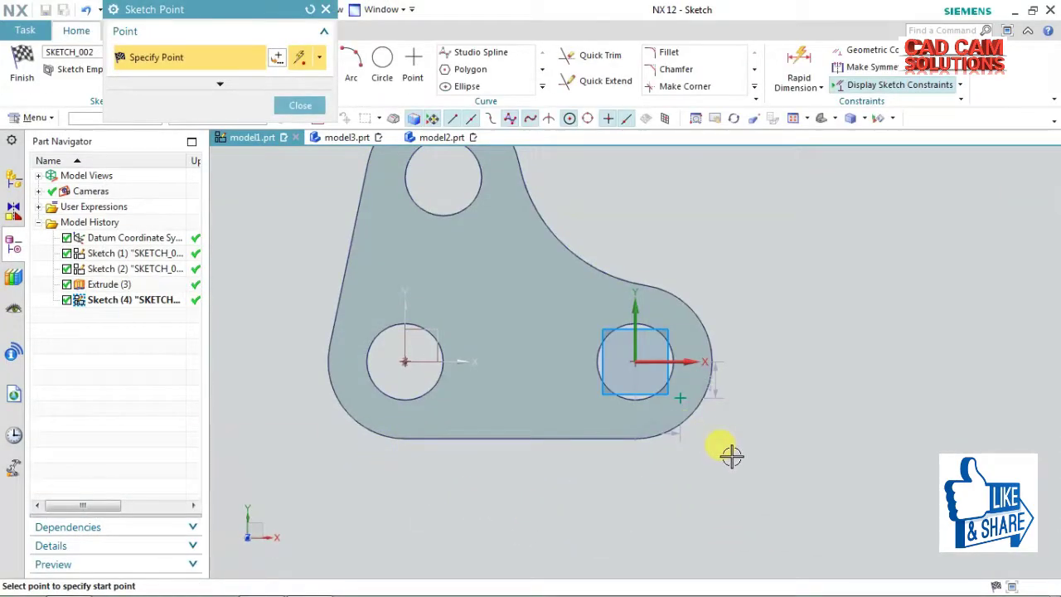
click(300, 105)
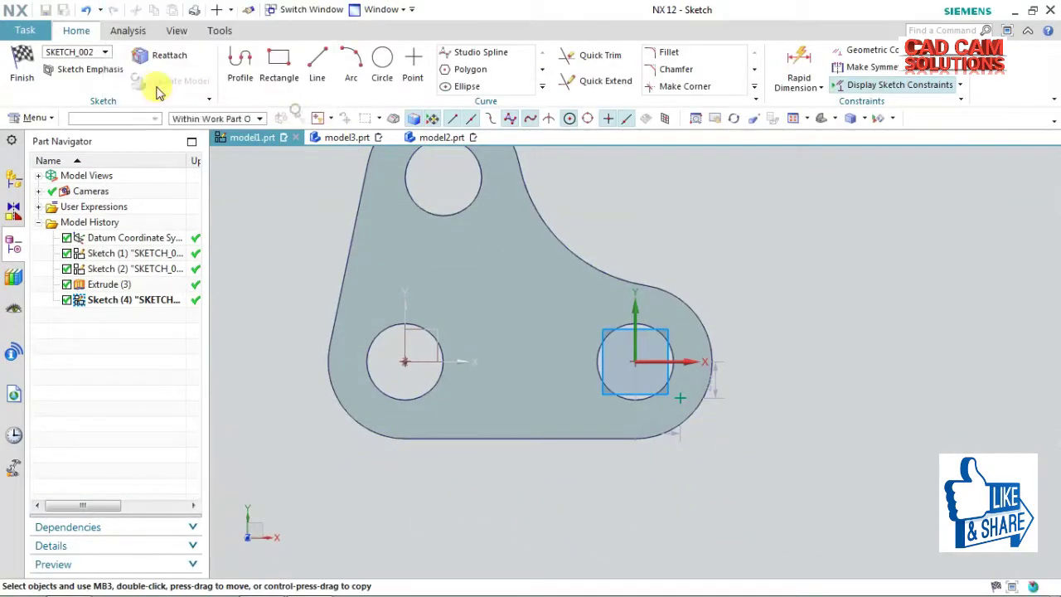
click(23, 66)
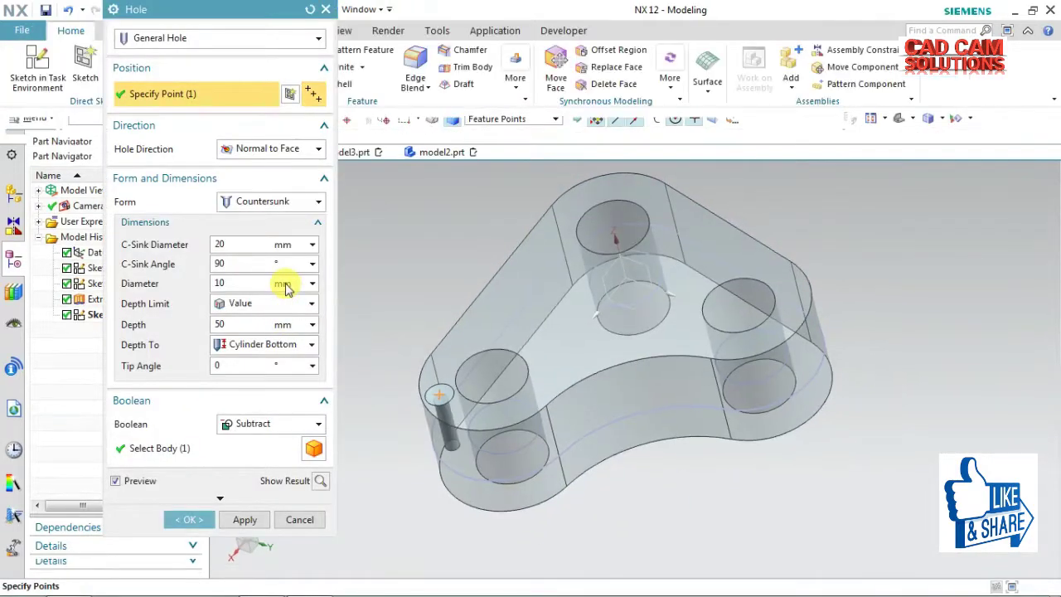
Make it a Simple hole, 10 mm diameter and 40 mm deep.
click(253, 201)
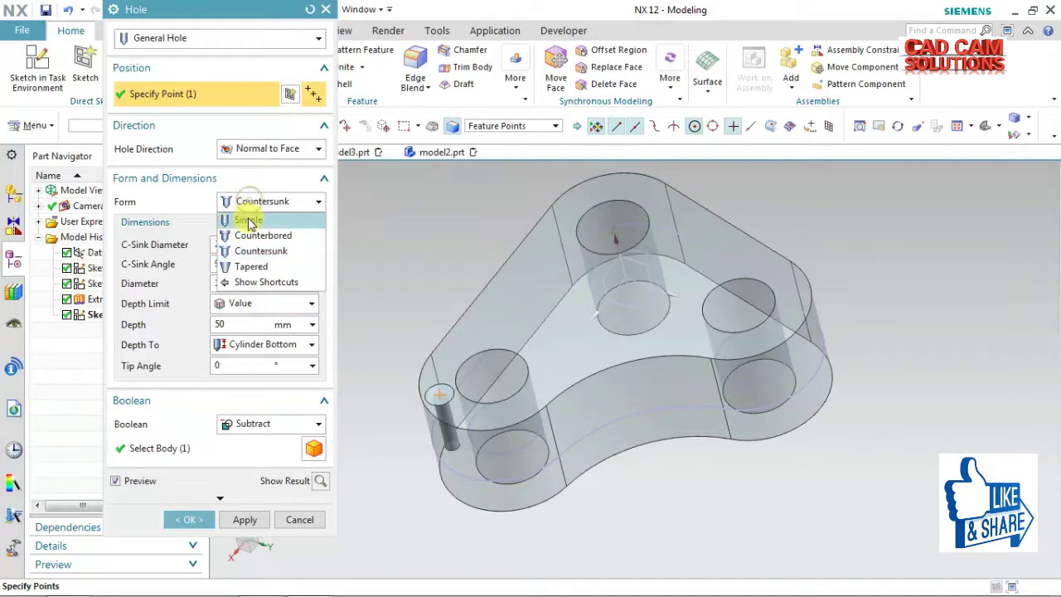
click(247, 218)
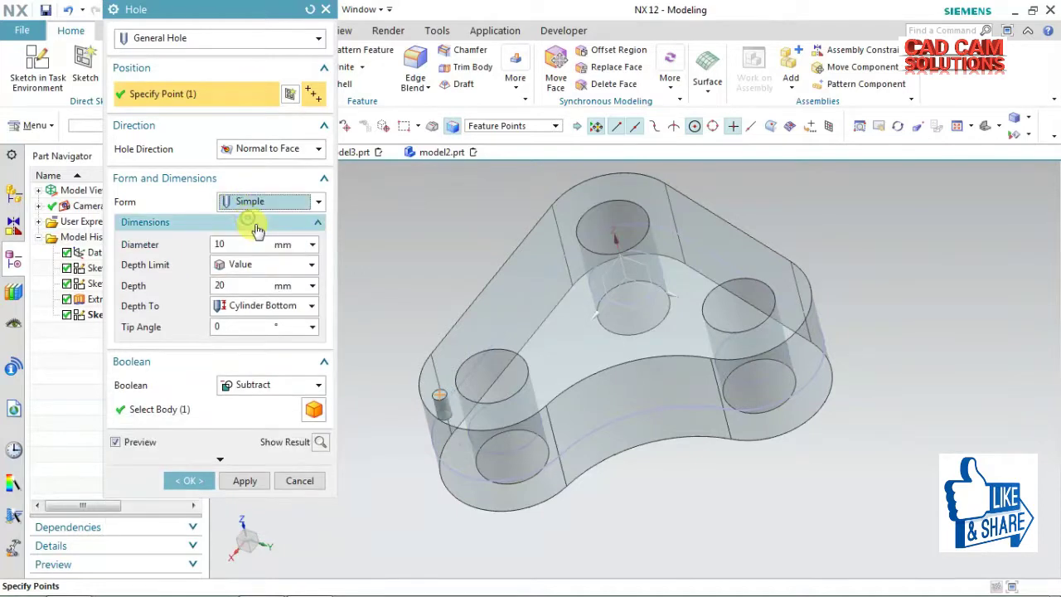
click(238, 285)
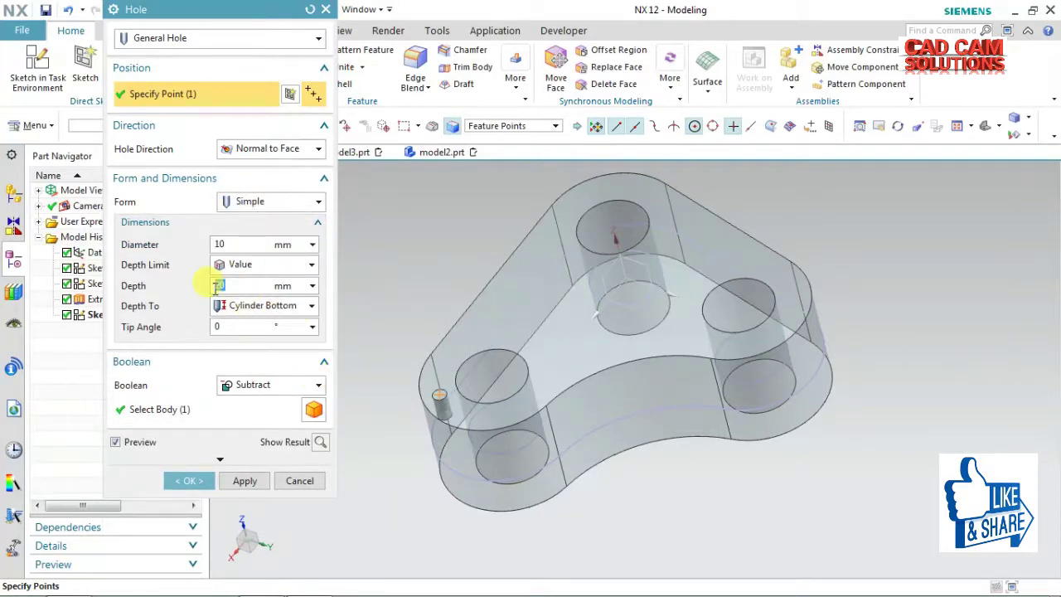
text(40)
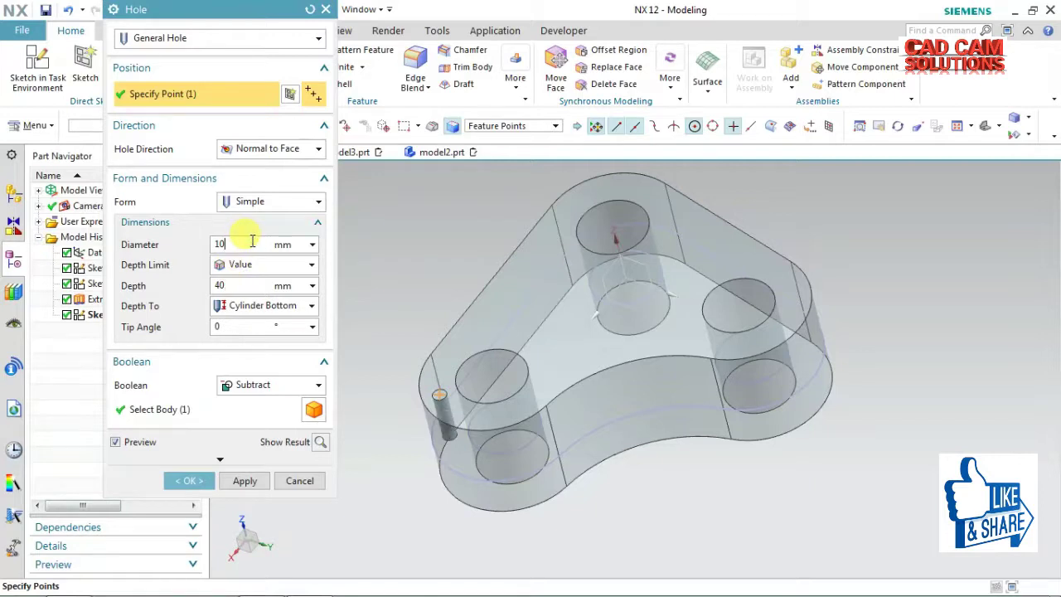
click(192, 481)
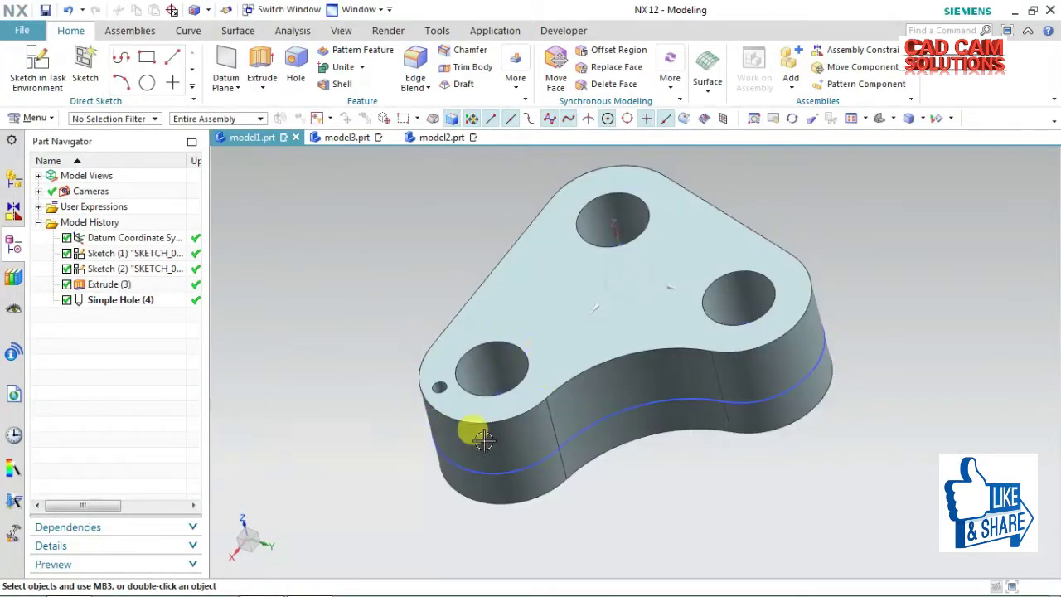
mouse_move(435, 307)
middle_down()
mouse_move(402, 303)
mouse_move(464, 279)
mouse_move(402, 283)
middle_up()
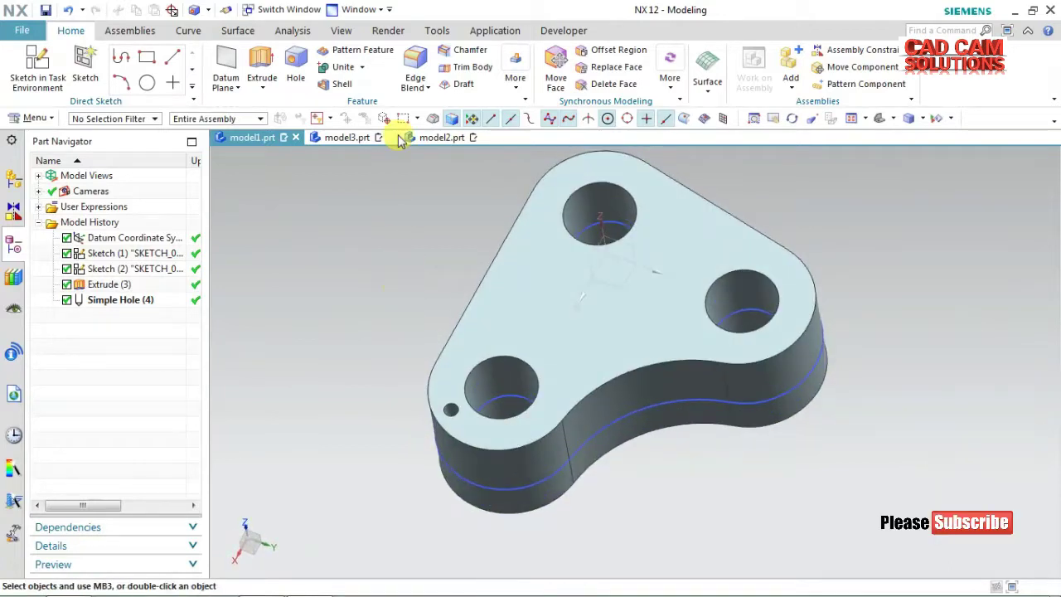
Pattern the small hole circularly about the left hole's axis with a count of 12.
click(352, 50)
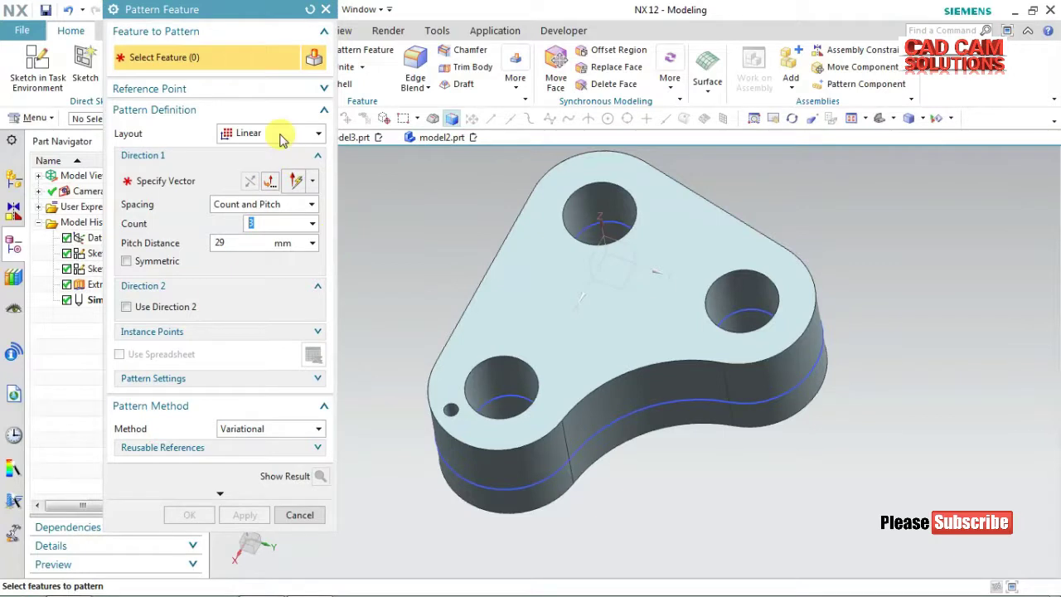
click(277, 132)
click(245, 167)
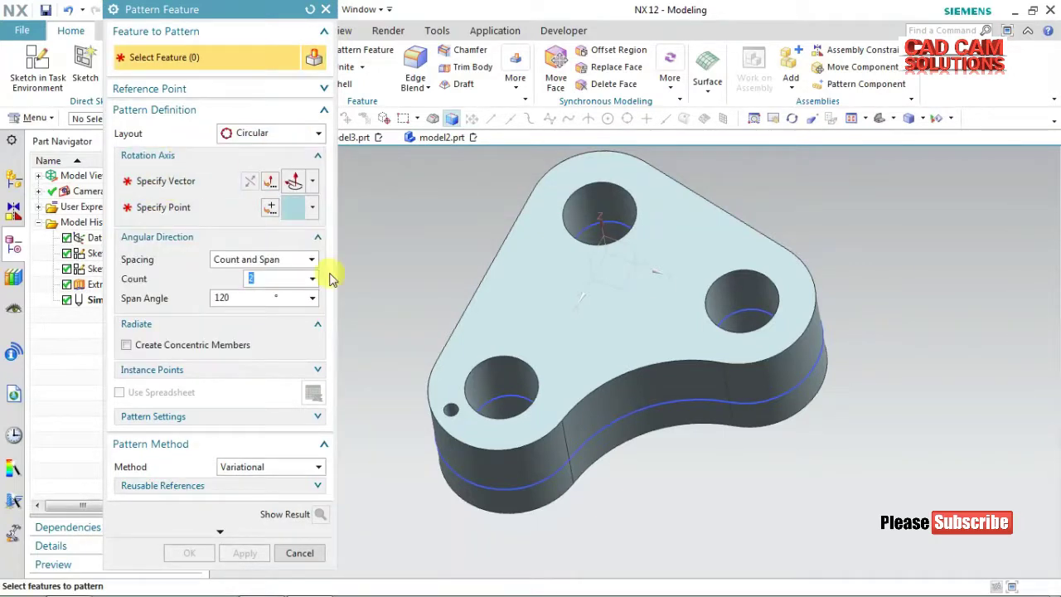
click(451, 408)
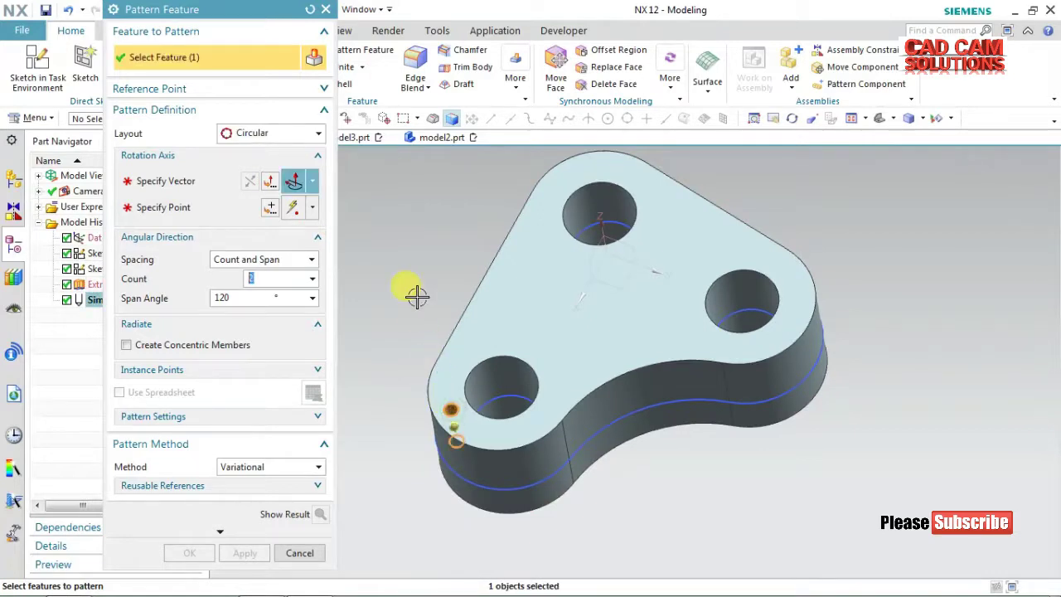
click(162, 186)
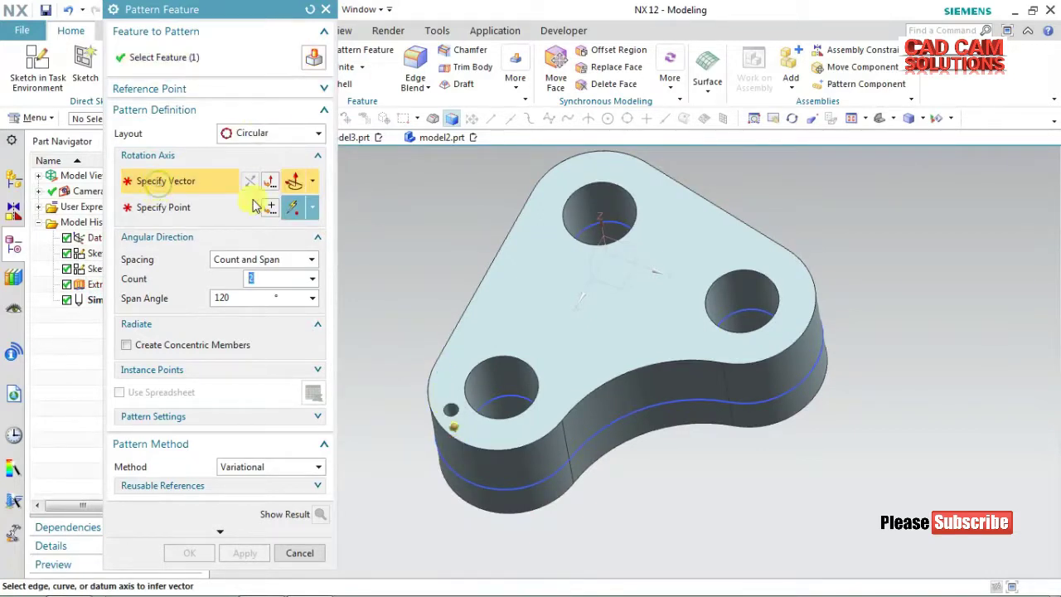
click(480, 367)
mouse_move(421, 289)
middle_down()
mouse_move(420, 274)
mouse_move(421, 293)
middle_up()
double_click(271, 281)
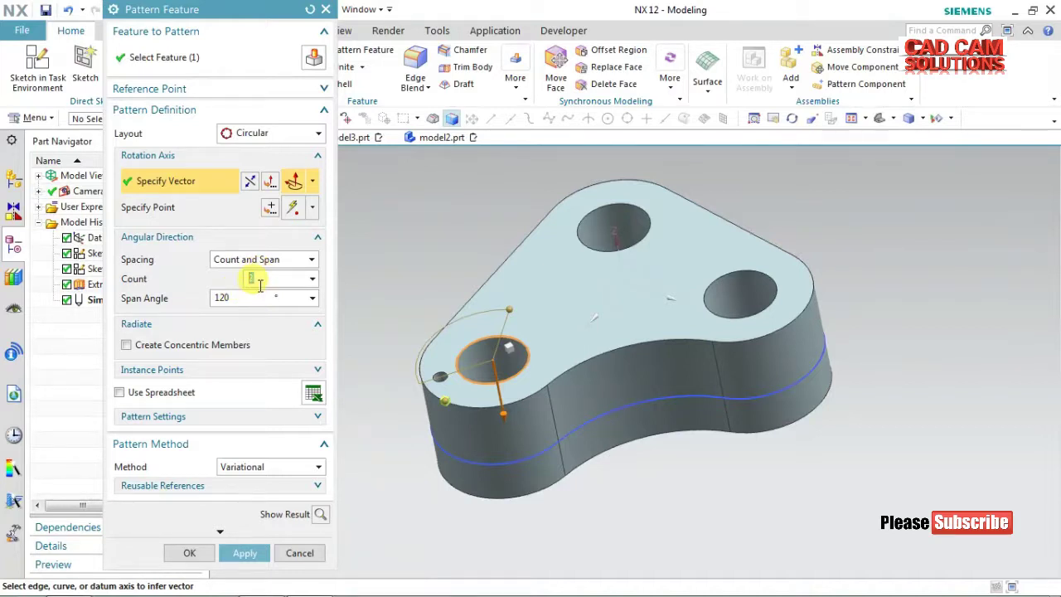
Set the span angle to 360° and preview the ring of 12 holes.
click(218, 298)
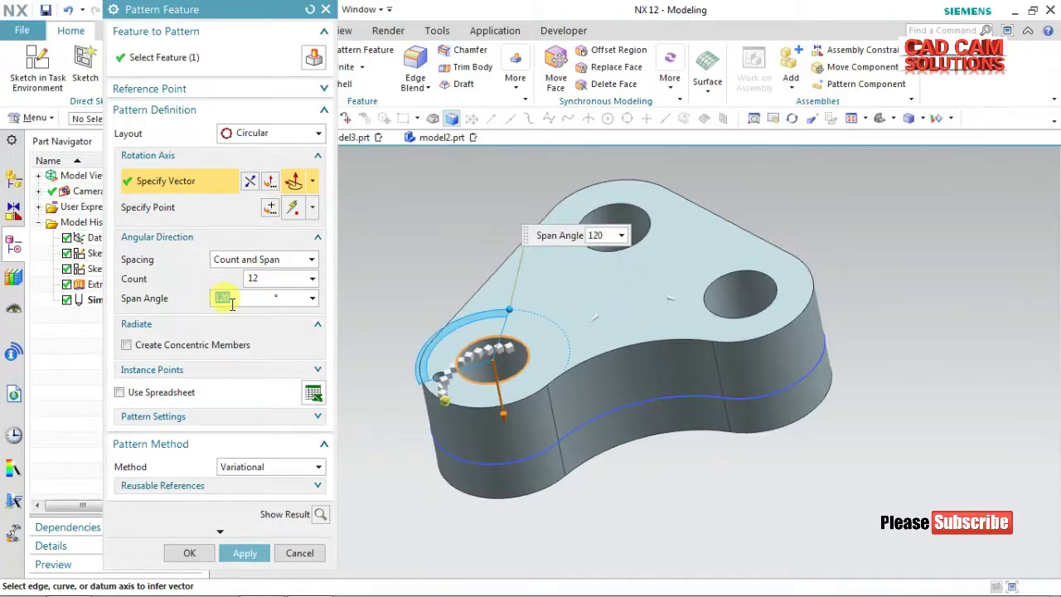
text(360)
click(262, 280)
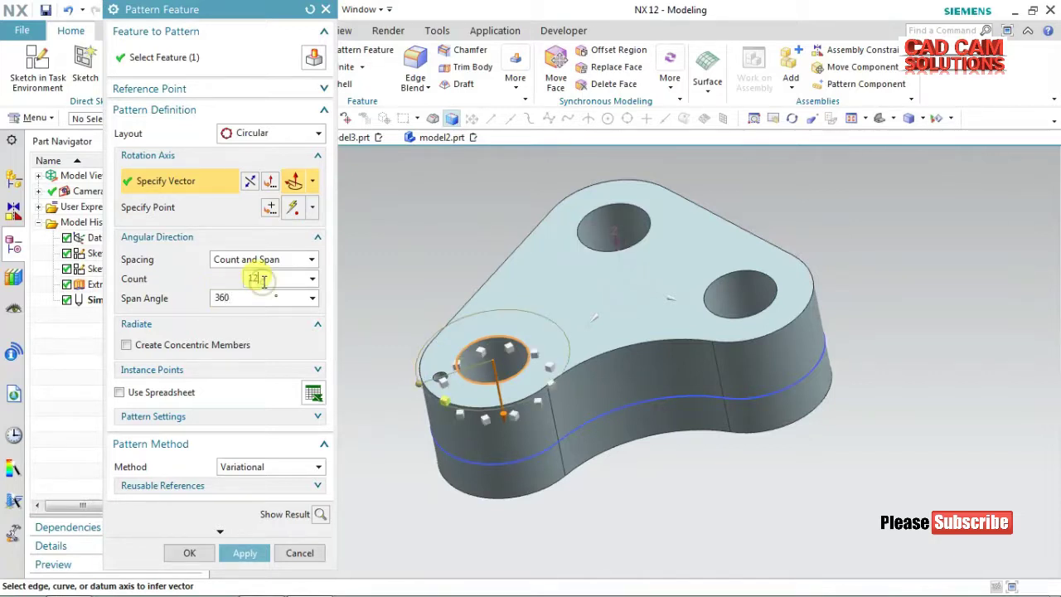
mouse_move(460, 255)
middle_down()
mouse_move(457, 273)
mouse_move(445, 246)
mouse_move(450, 237)
mouse_move(461, 244)
middle_up()
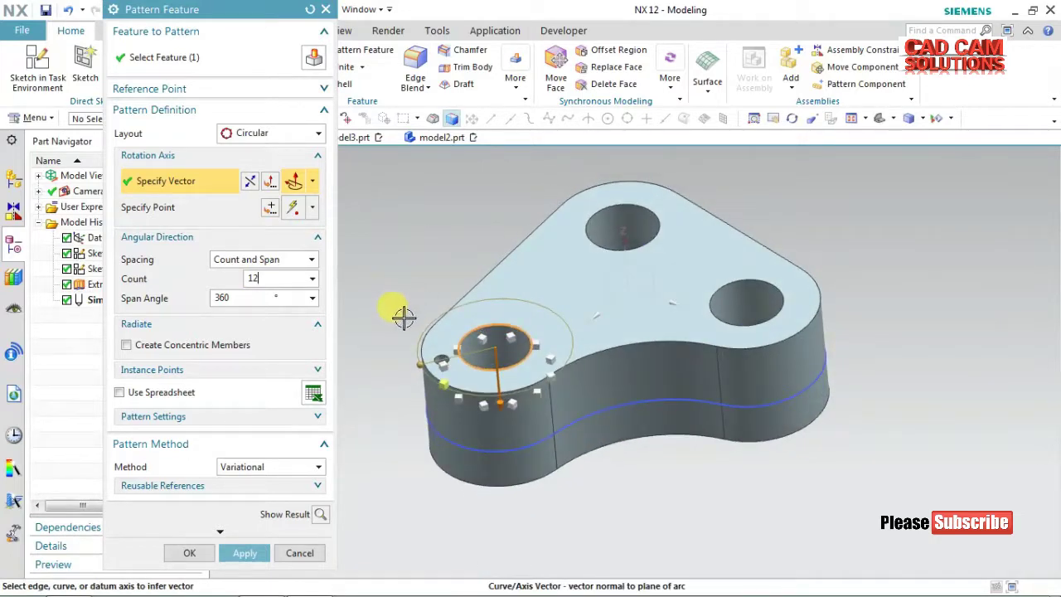
click(322, 515)
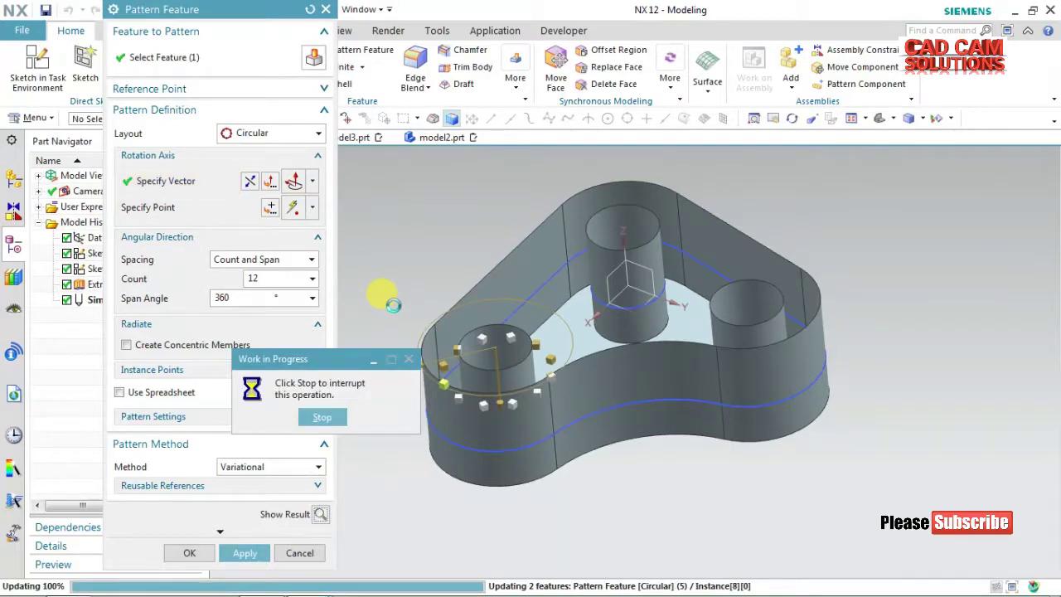
Undo the previewed ring and bring up the spacing options.
mouse_move(407, 260)
middle_down()
mouse_move(415, 305)
mouse_move(417, 265)
middle_up()
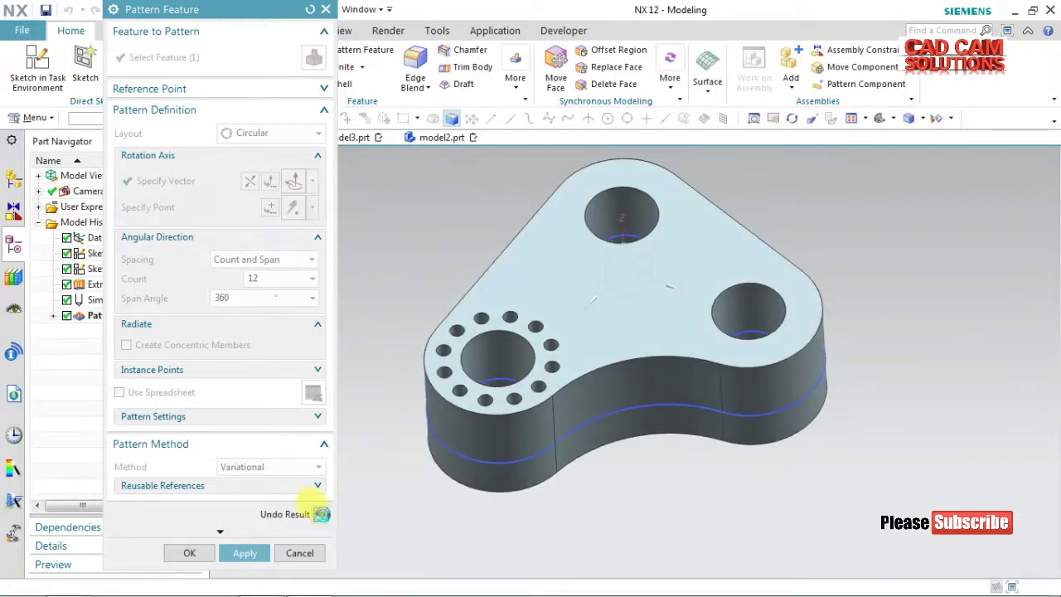
click(321, 514)
click(298, 261)
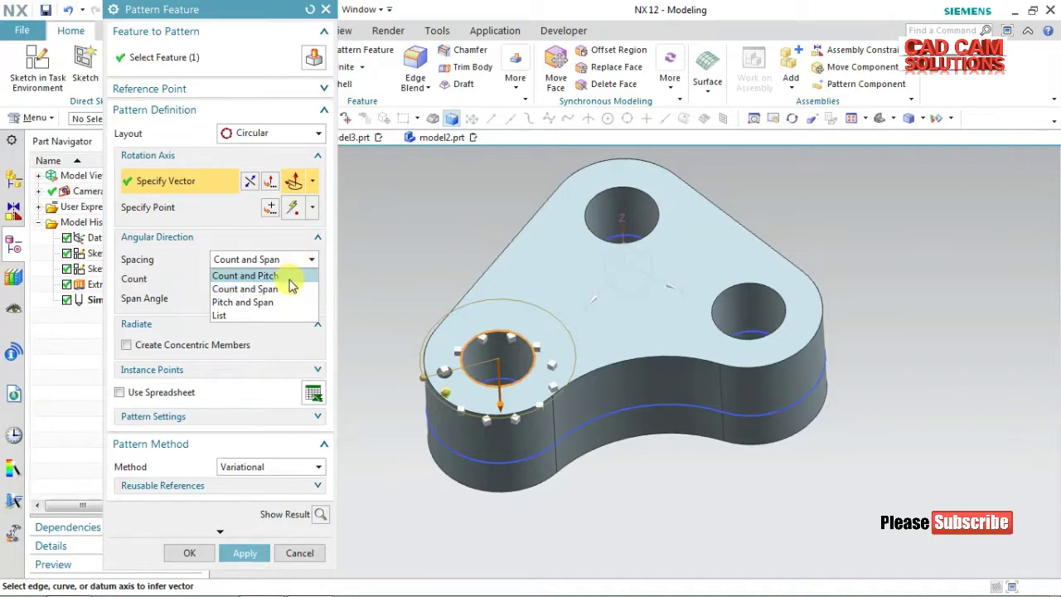
Try the angular spacing options, settling on Count and Span with 12 instances over 360°.
click(290, 279)
click(256, 279)
click(241, 296)
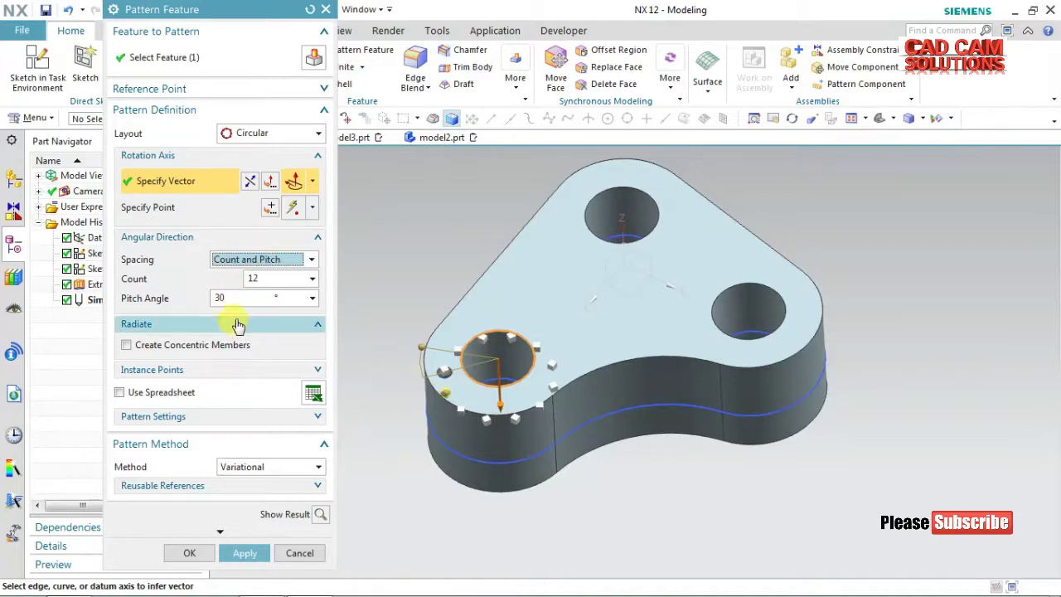
click(254, 262)
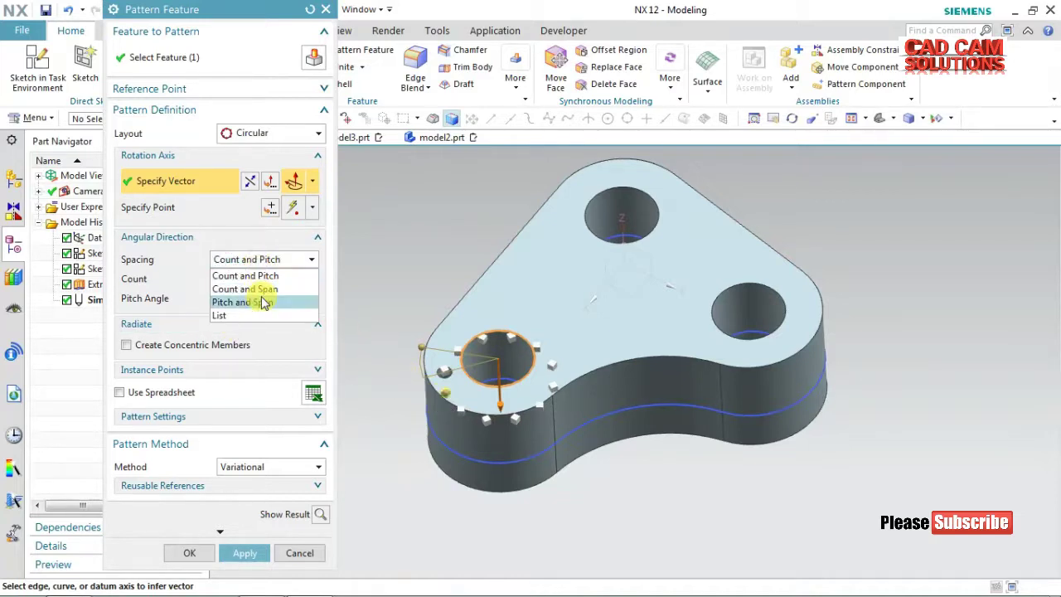
click(263, 302)
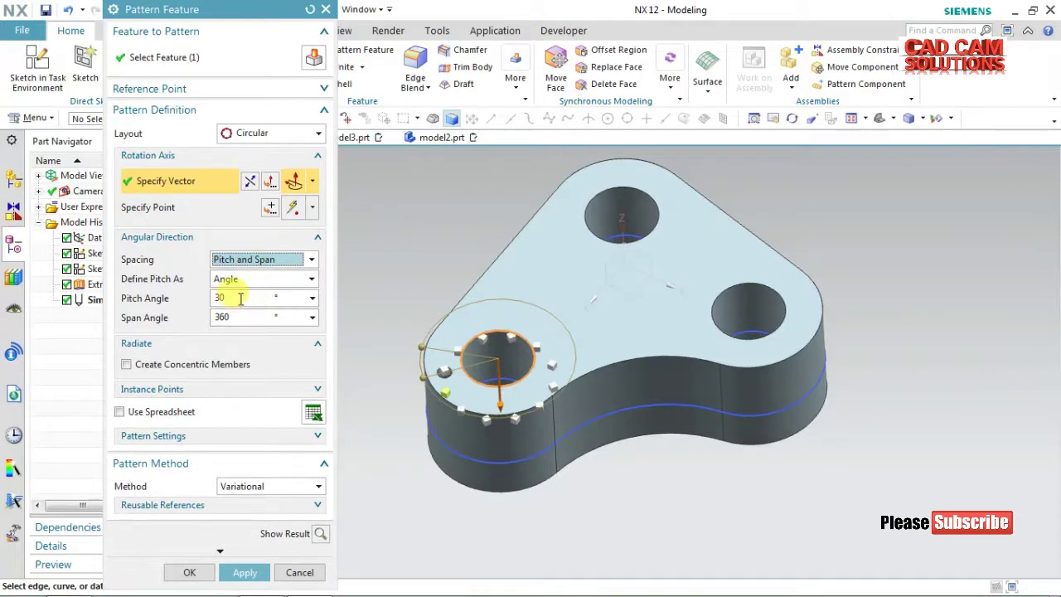
click(235, 319)
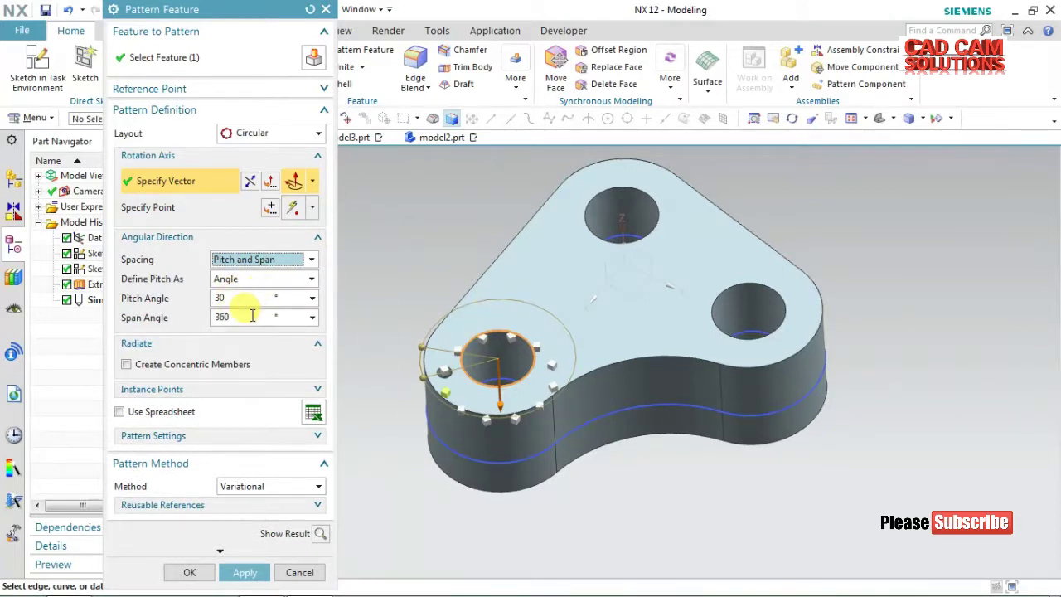
click(257, 260)
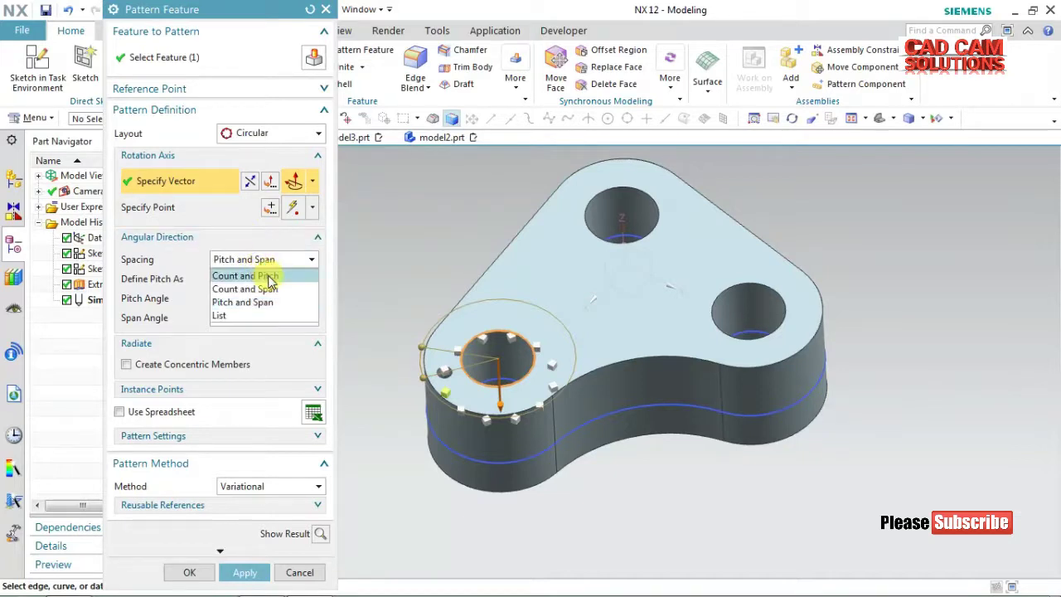
click(267, 276)
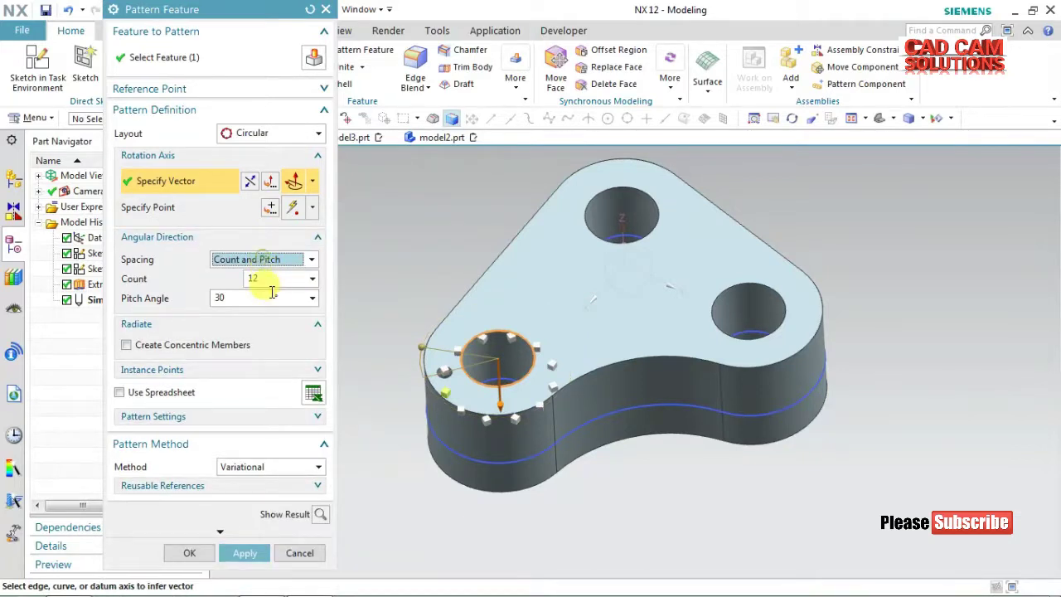
click(270, 262)
click(270, 290)
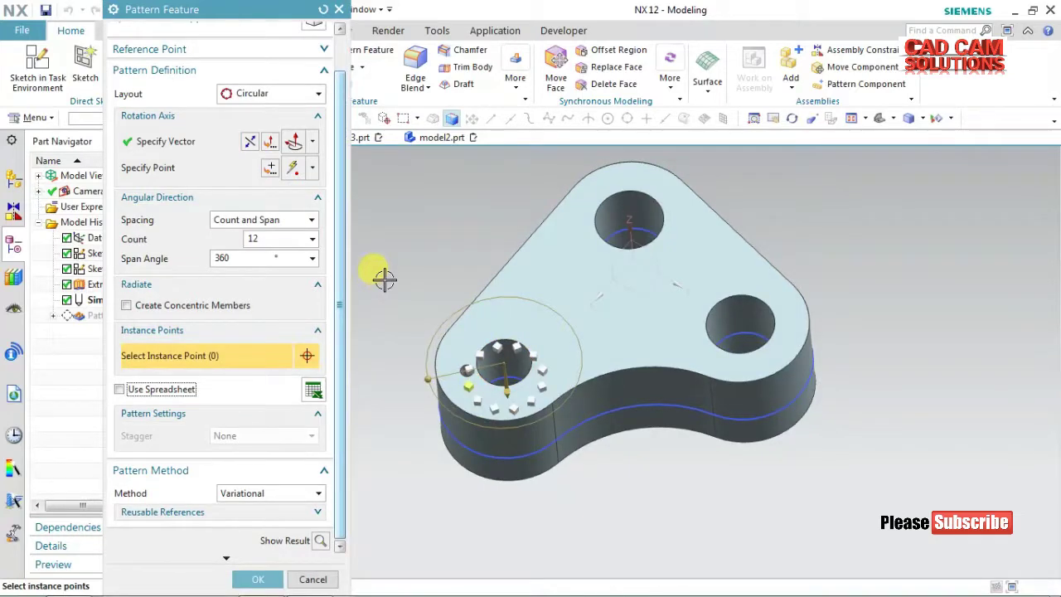
Turn on concentric members with Include First Circle, count 2 and 11 mm pitch, and preview the two rings.
click(319, 540)
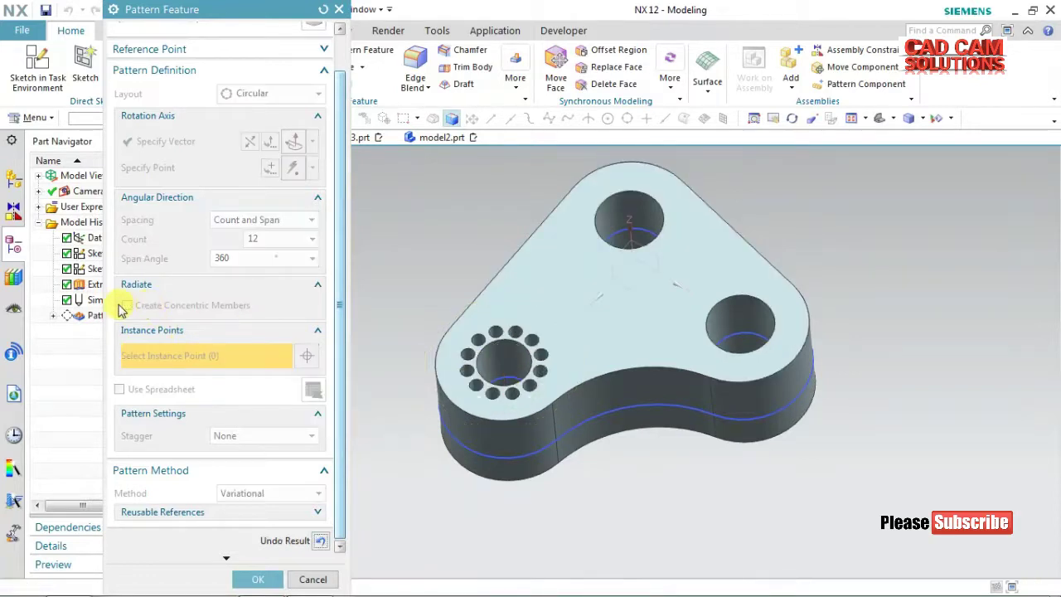
click(319, 539)
click(126, 306)
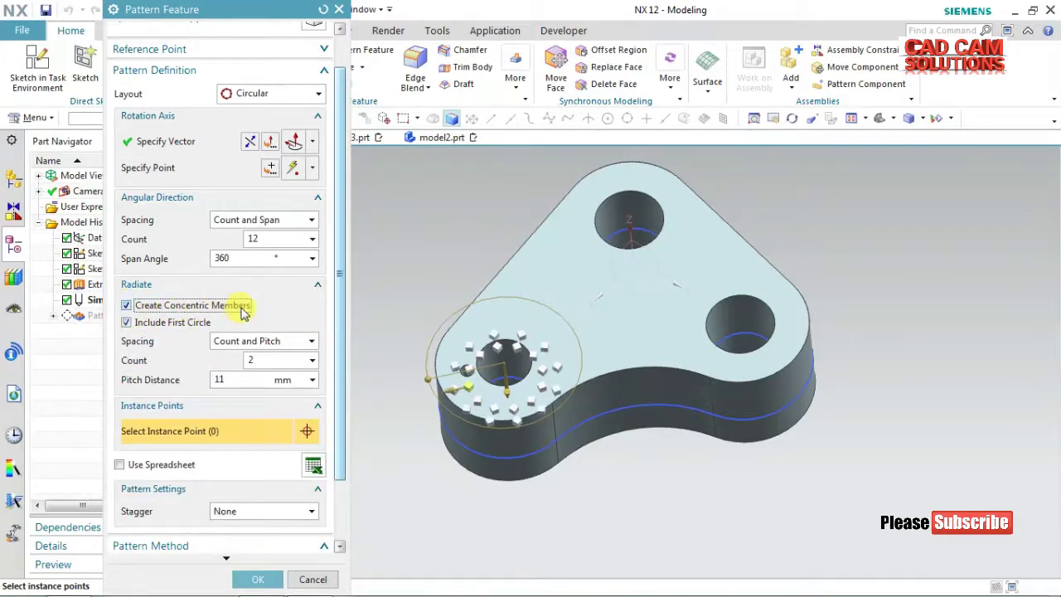
mouse_move(462, 239)
middle_down()
mouse_move(450, 260)
mouse_move(478, 300)
middle_up()
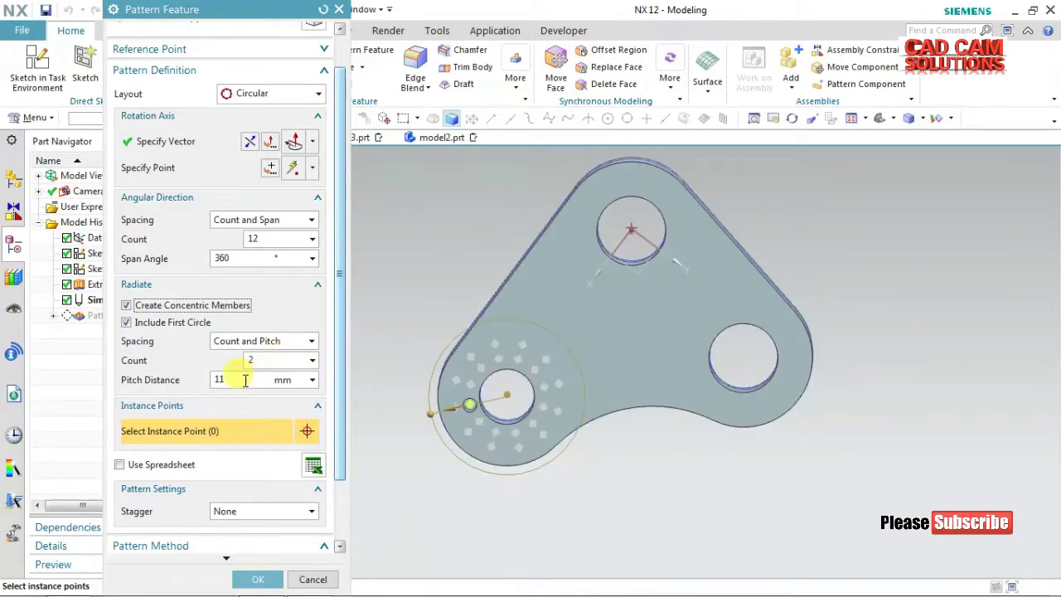
click(268, 360)
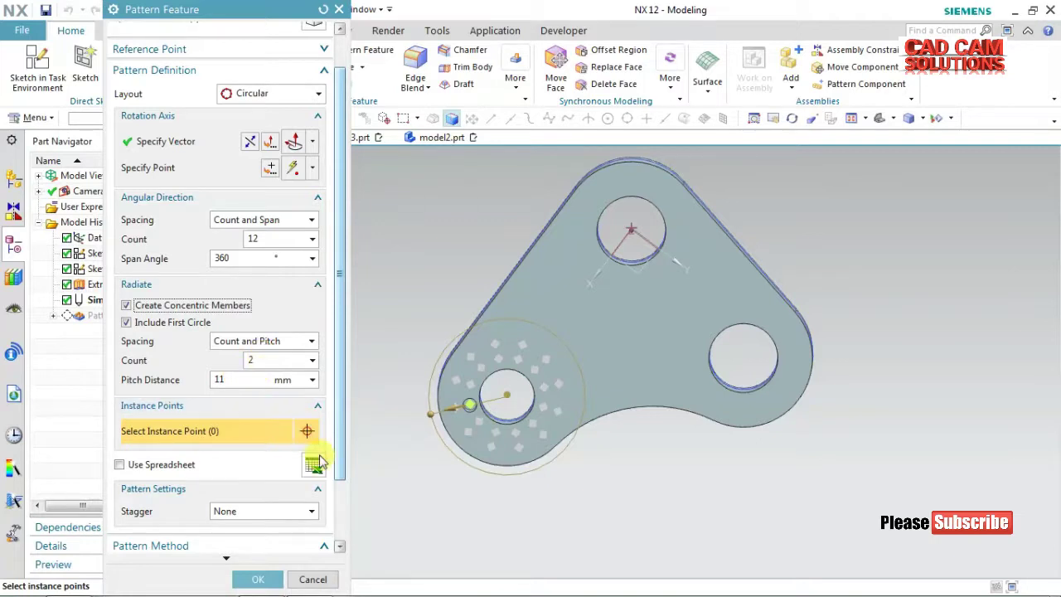
drag(340, 466, 329, 540)
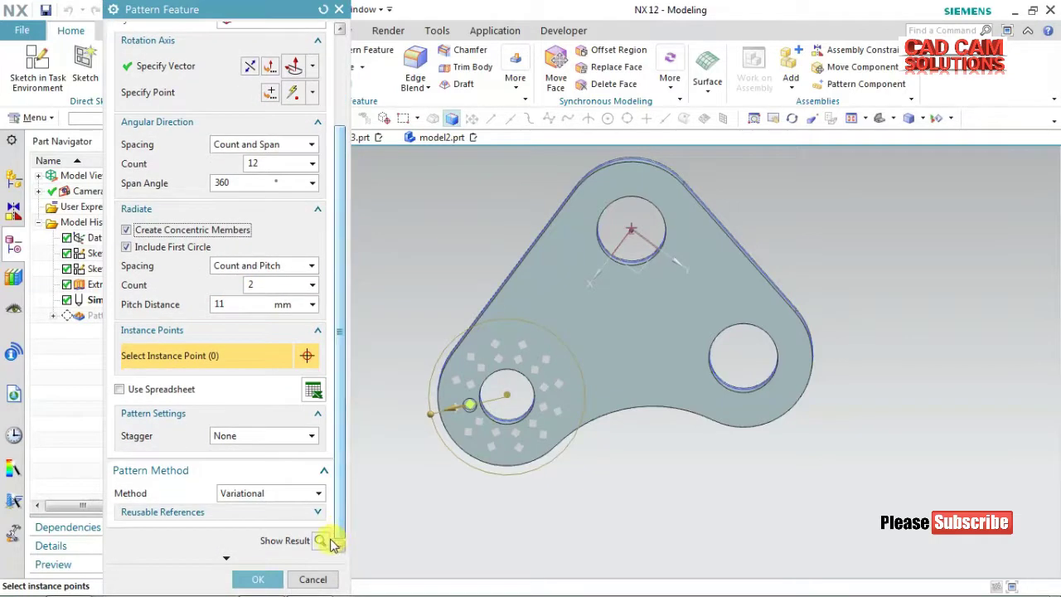
click(351, 439)
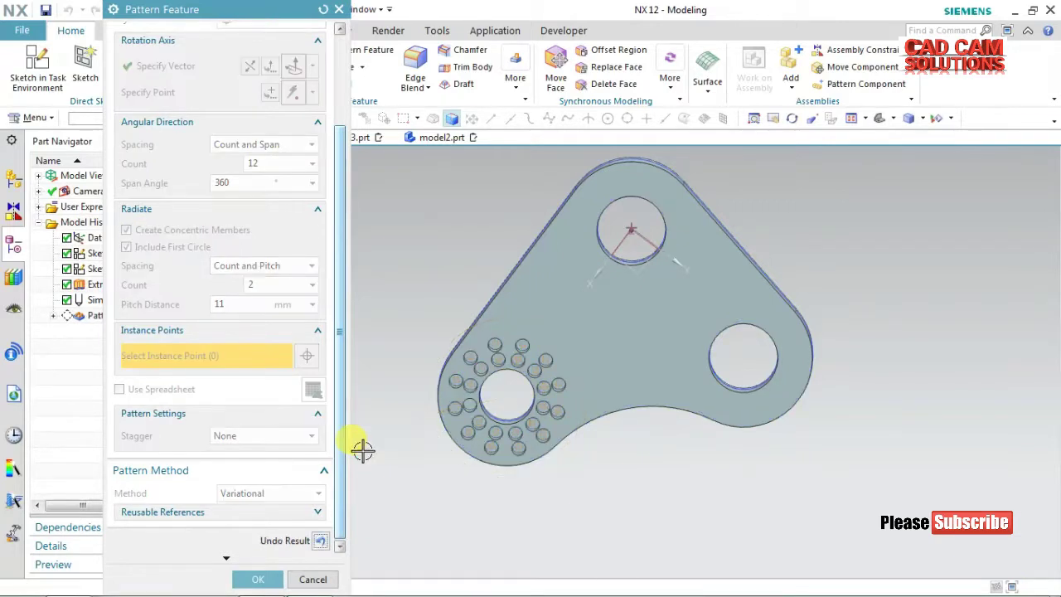
middle_drag(412, 445, 412, 439)
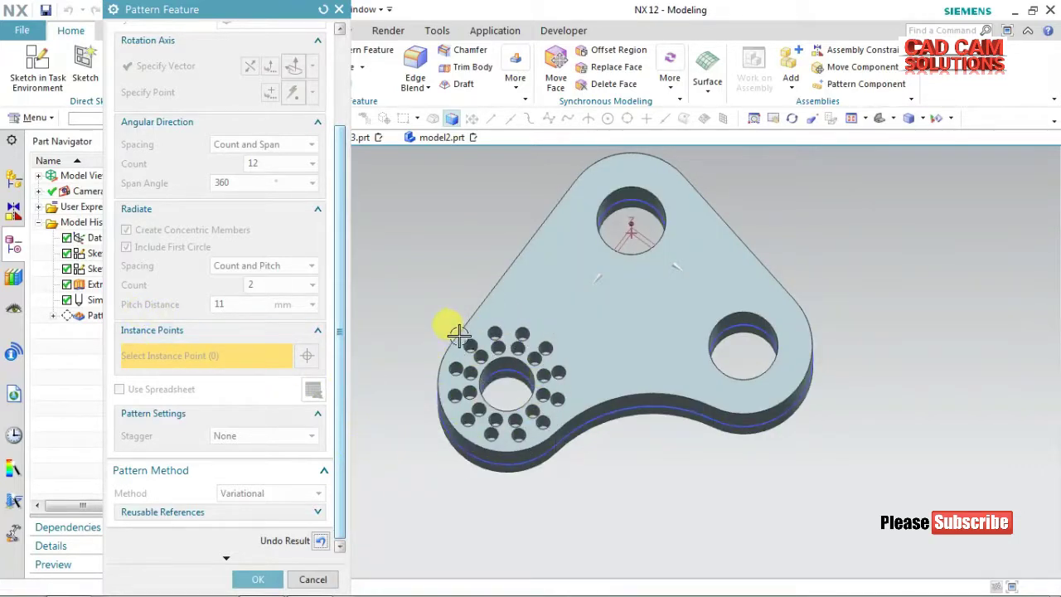
click(319, 540)
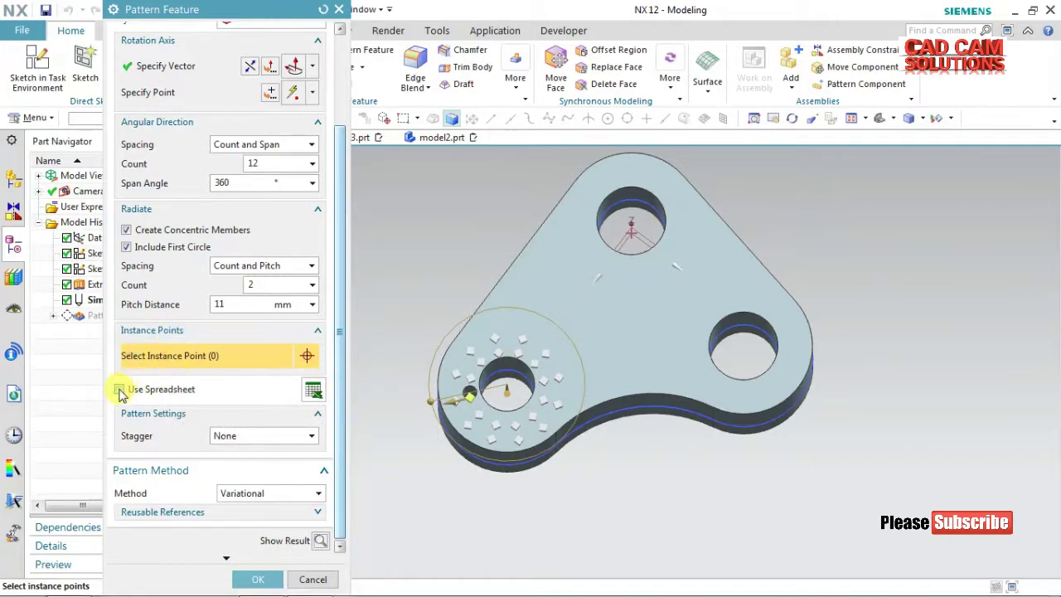
Turn on Use Spreadsheet so the pattern's angular and radiate offsets open in Excel.
click(120, 390)
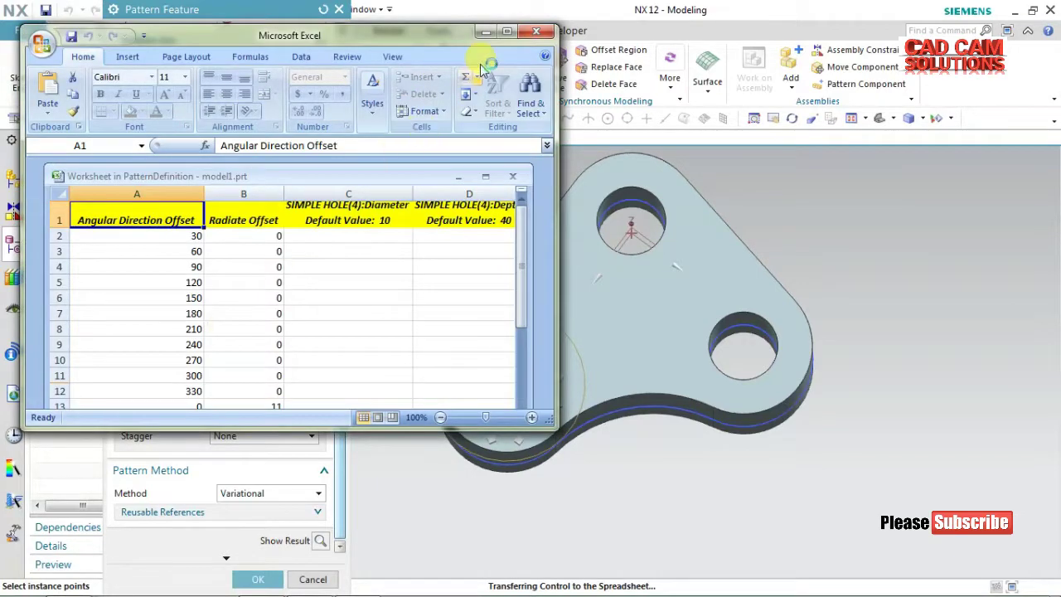
Enlarge the Excel window to show the offsets for rows 2–24.
double_click(452, 25)
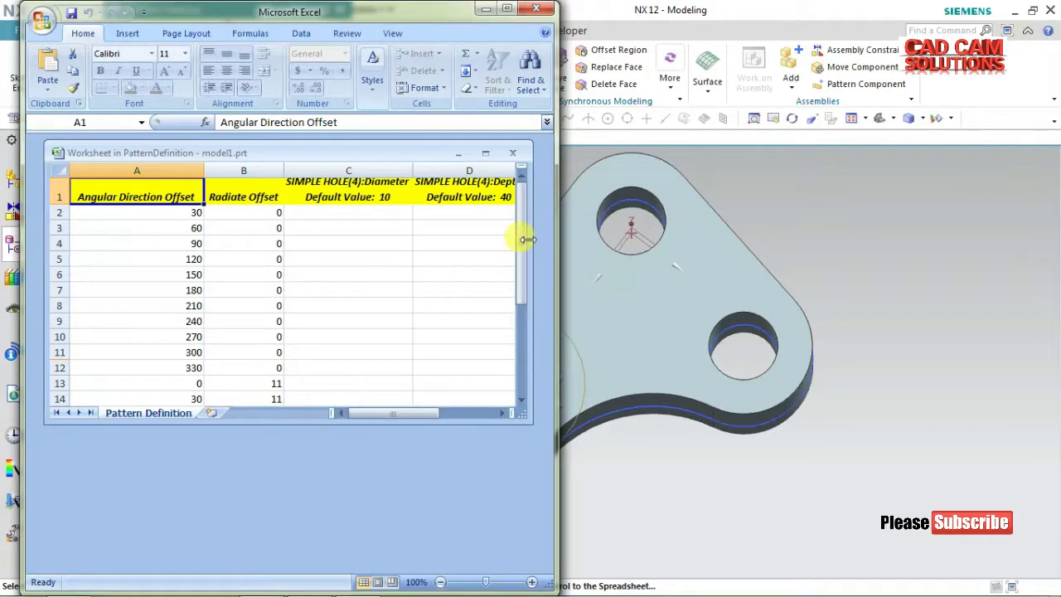
drag(415, 151, 414, 144)
drag(45, 424, 25, 571)
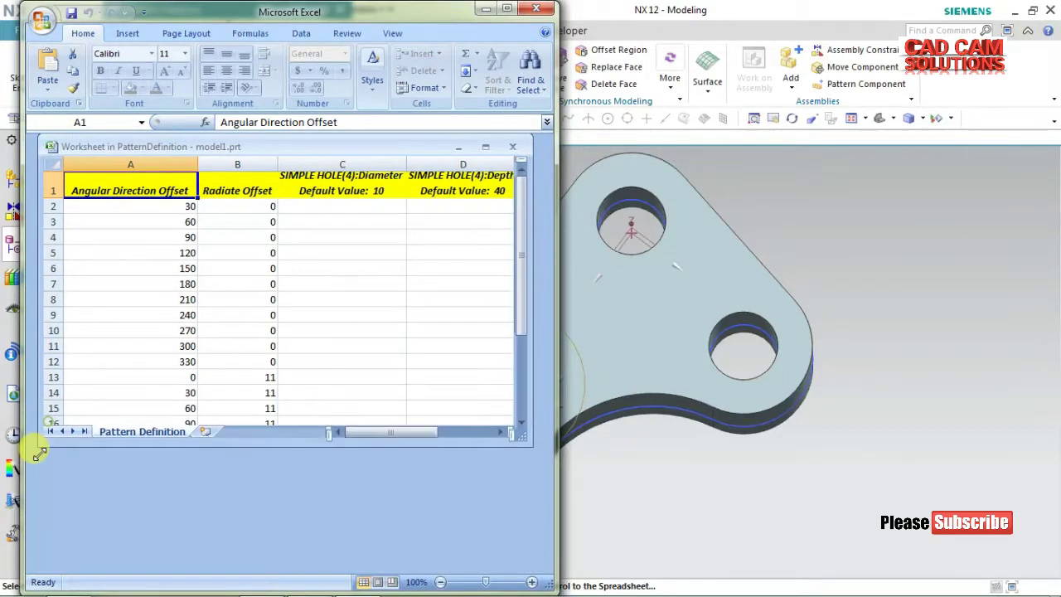
scroll(243, 410, down, 1)
scroll(246, 413, up, 1)
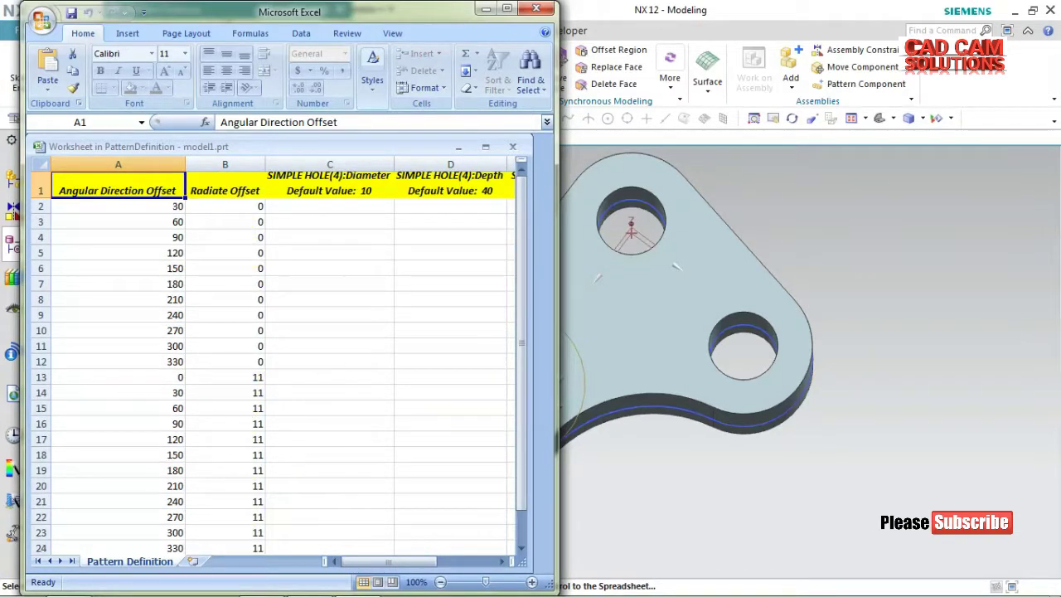
Close the spreadsheet and confirm saving its data back to NX.
drag(454, 14, 470, 23)
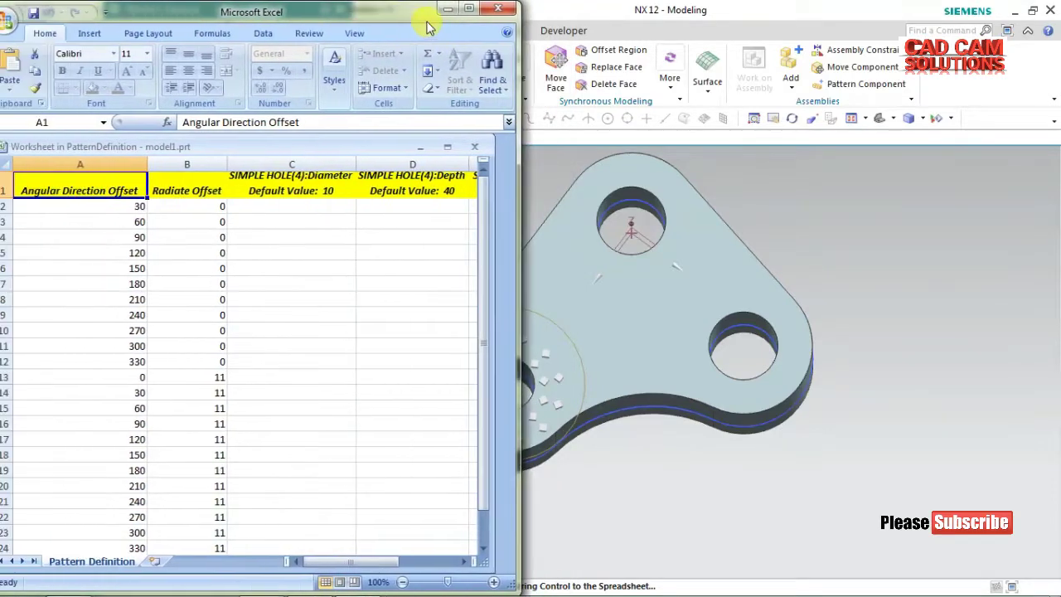
drag(470, 22, 442, 22)
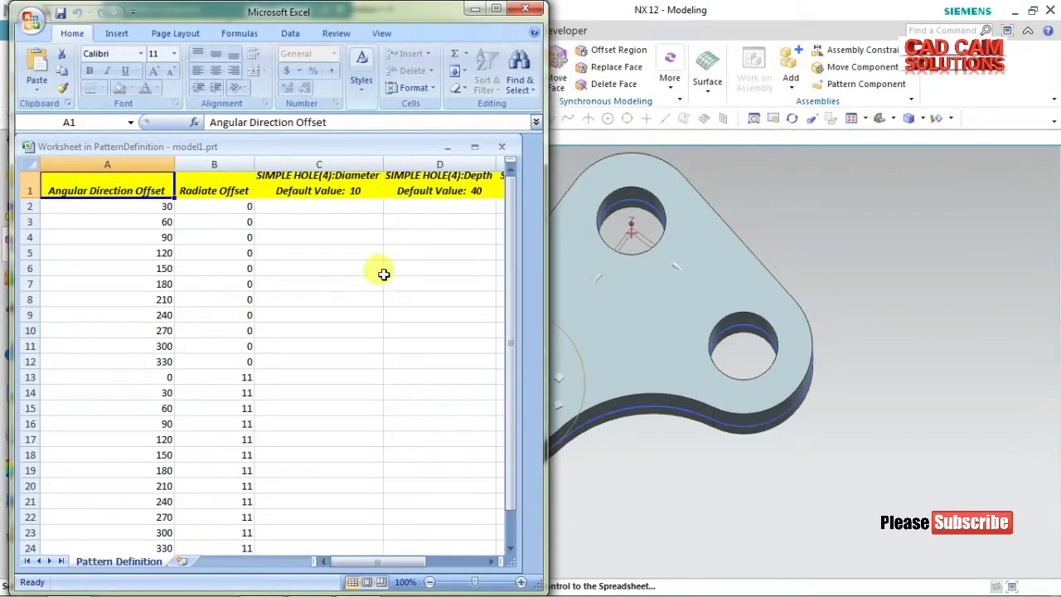
click(524, 10)
click(102, 101)
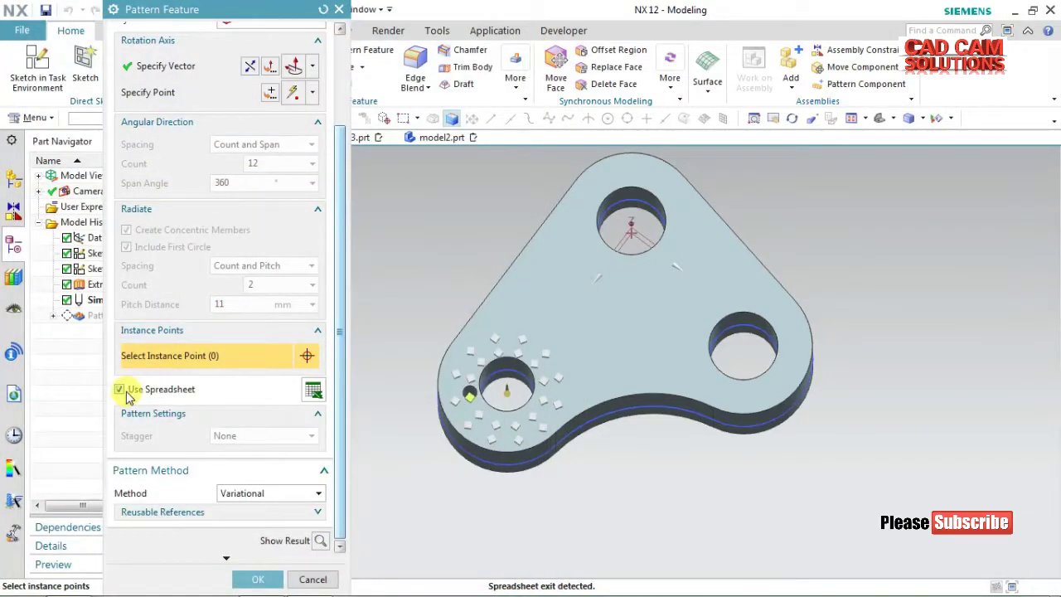
Turn off Use Spreadsheet and Create Concentric Members to drop the second ring.
click(119, 389)
click(126, 229)
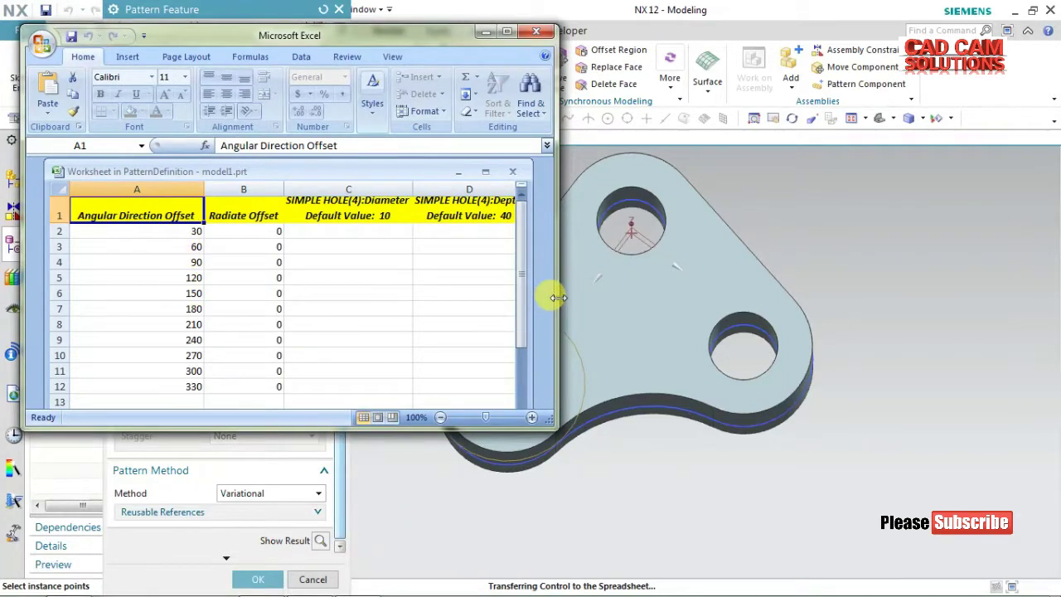
Enter alternating radiate offsets 15, 10, 15, 10, 15 into cells B2–B6.
drag(558, 298, 446, 295)
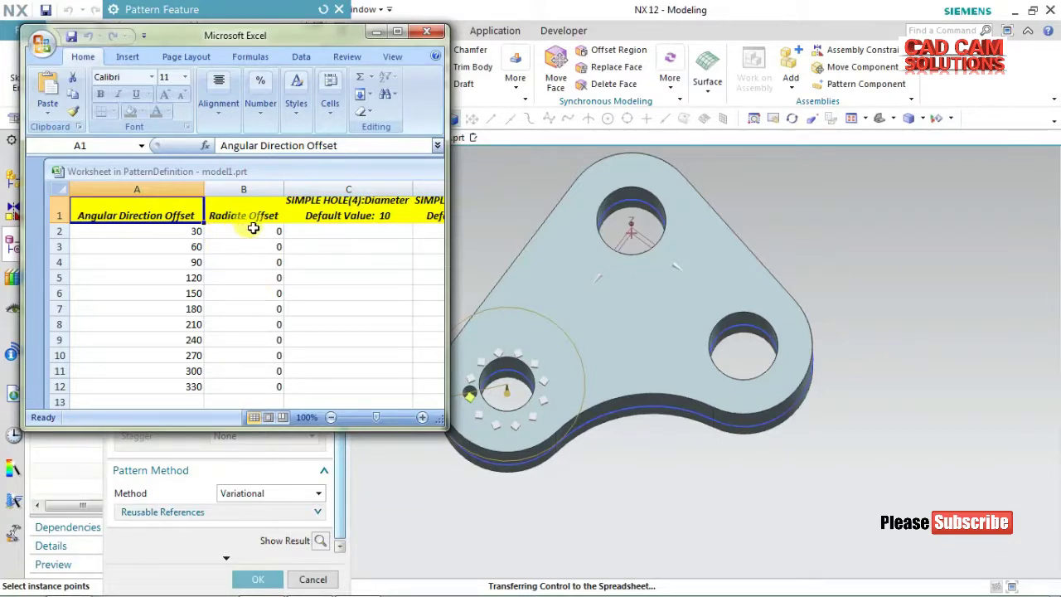
click(252, 228)
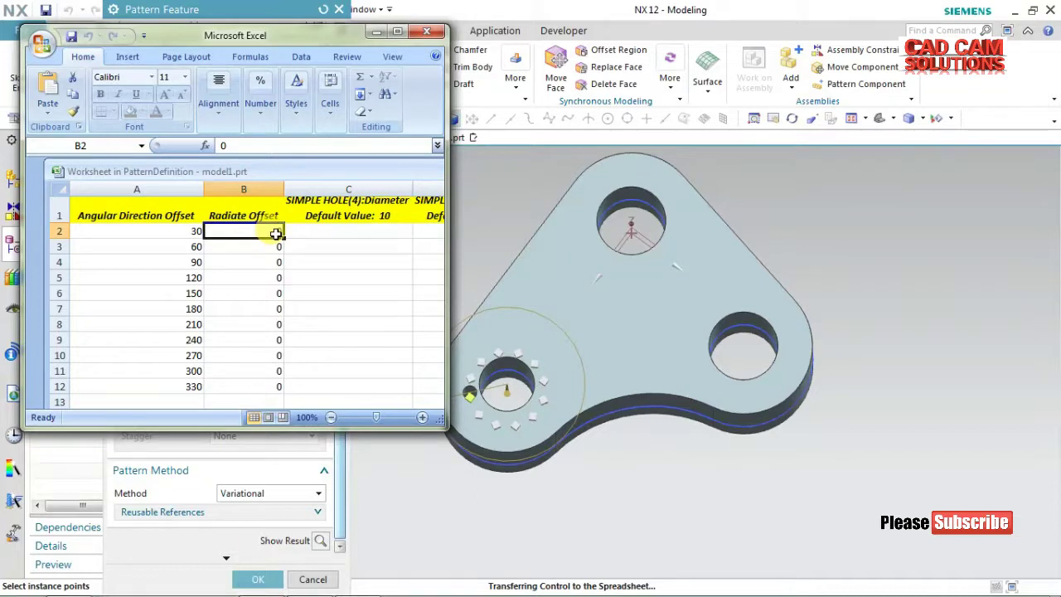
text(15)
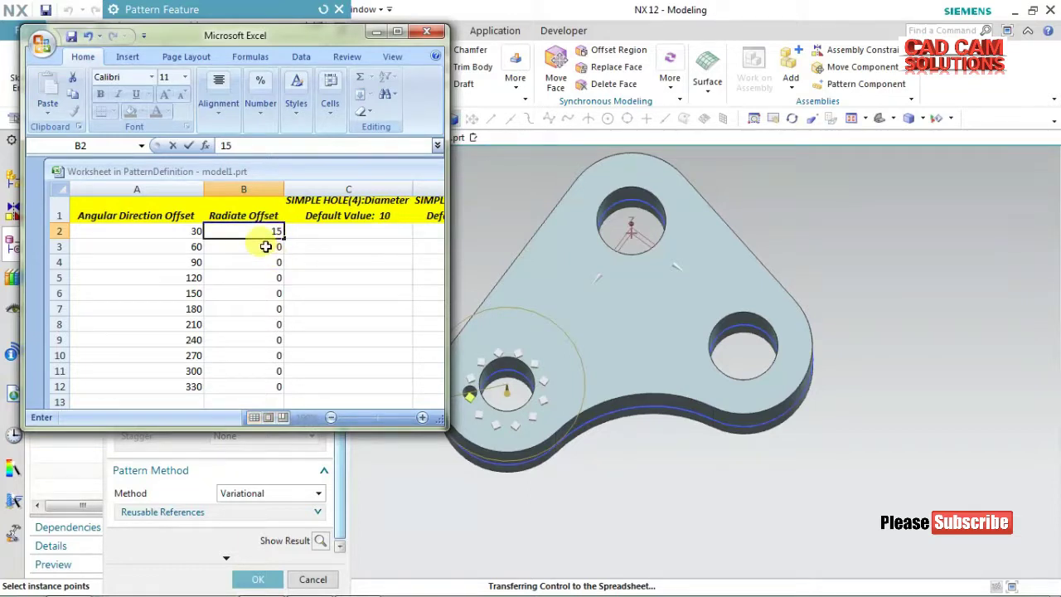
click(265, 247)
text(10)
click(266, 261)
text(15)
click(264, 279)
text(10)
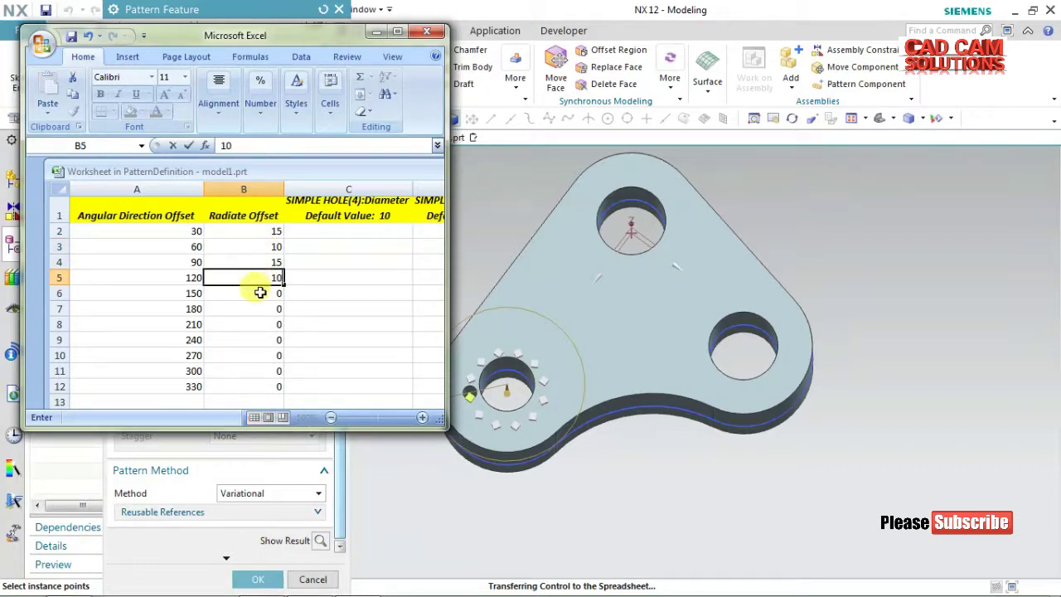
click(260, 292)
text(15)
click(256, 307)
Continue the alternating 15/10 radiate offsets down to B12 and close Excel.
key(BackSpace)
click(259, 328)
text(1)
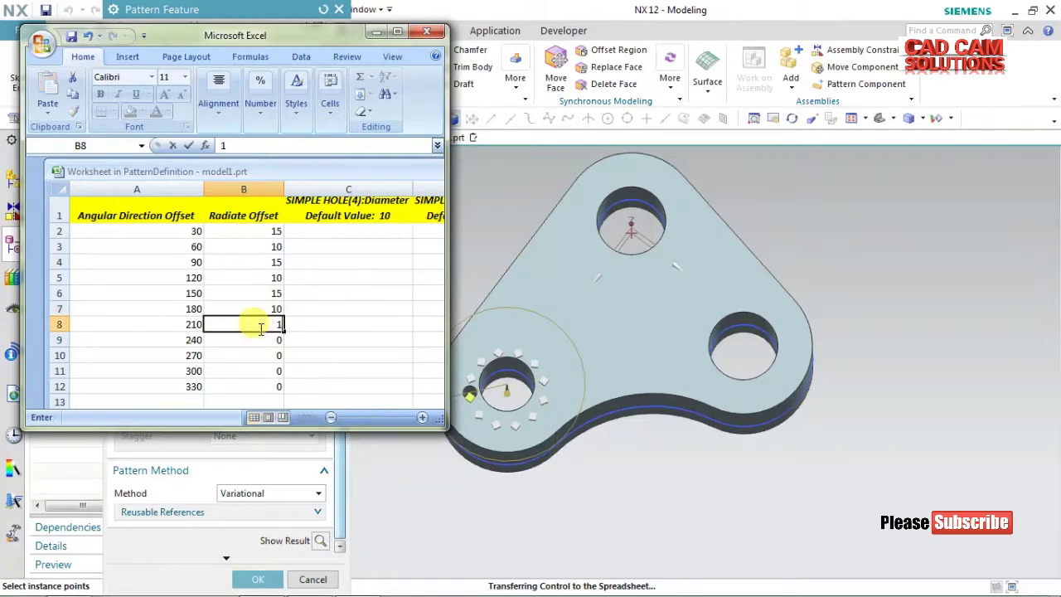
text(5)
click(260, 343)
text(10)
click(263, 358)
text(1)
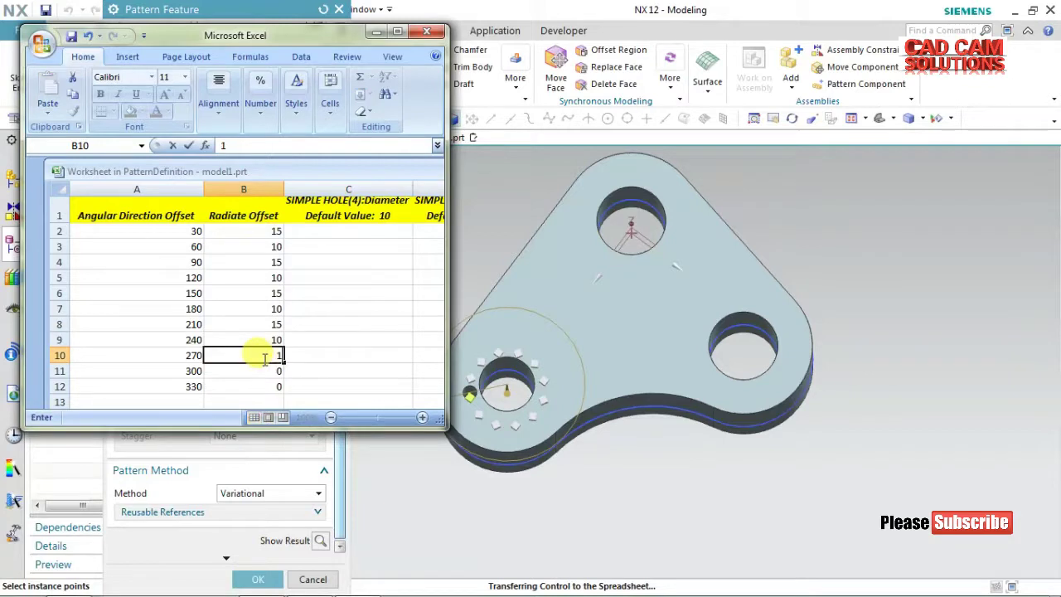
click(262, 371)
text(1)
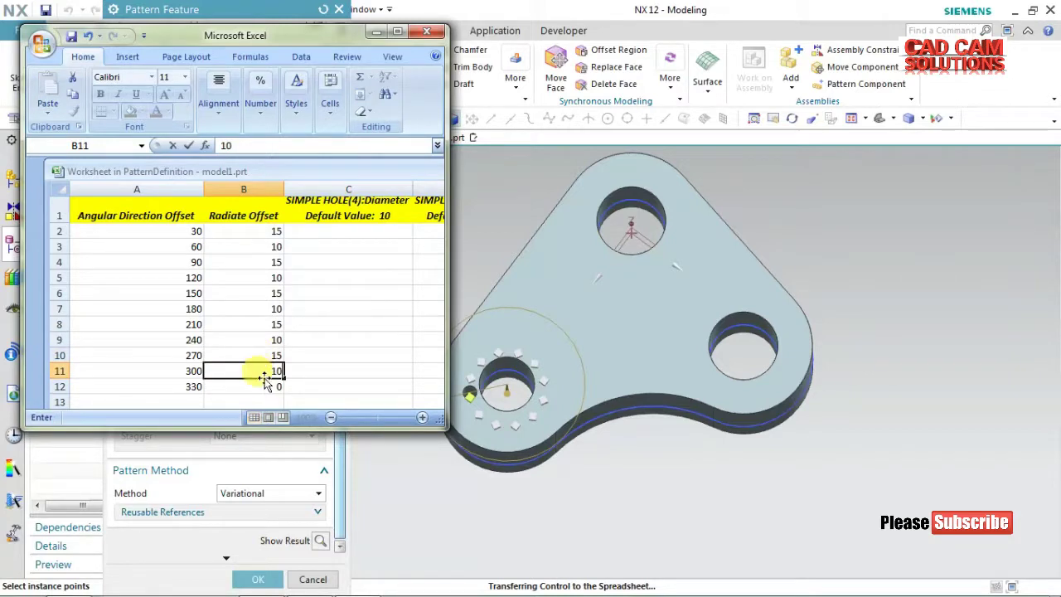
click(263, 385)
text(1)
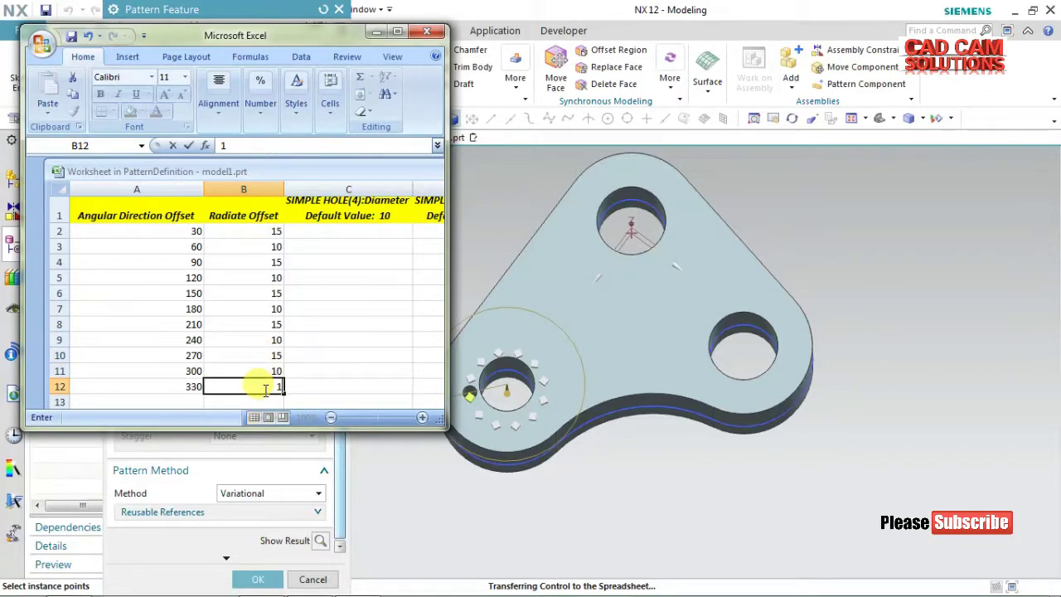
click(426, 31)
Save the edited offsets, inspect the alternating-radius hole preview from the side, and clear it.
click(78, 104)
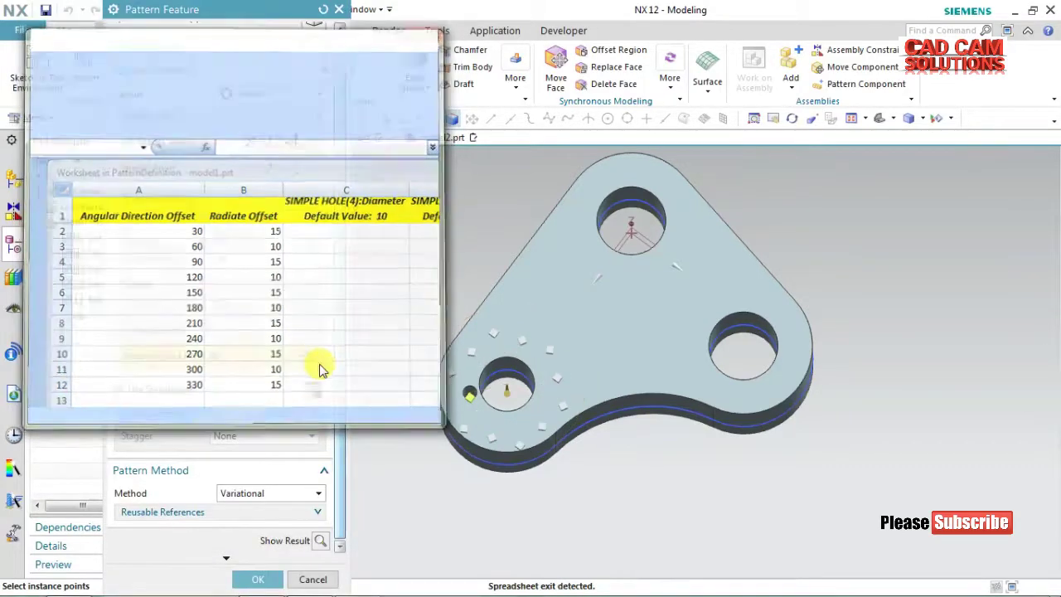
middle_drag(422, 250, 420, 252)
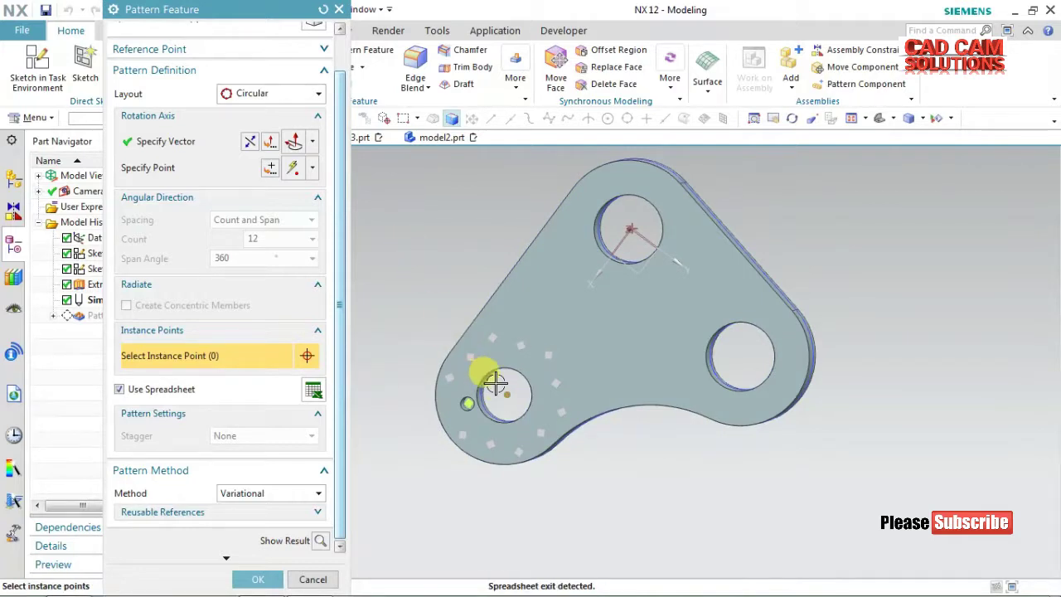
middle_drag(506, 386, 484, 368)
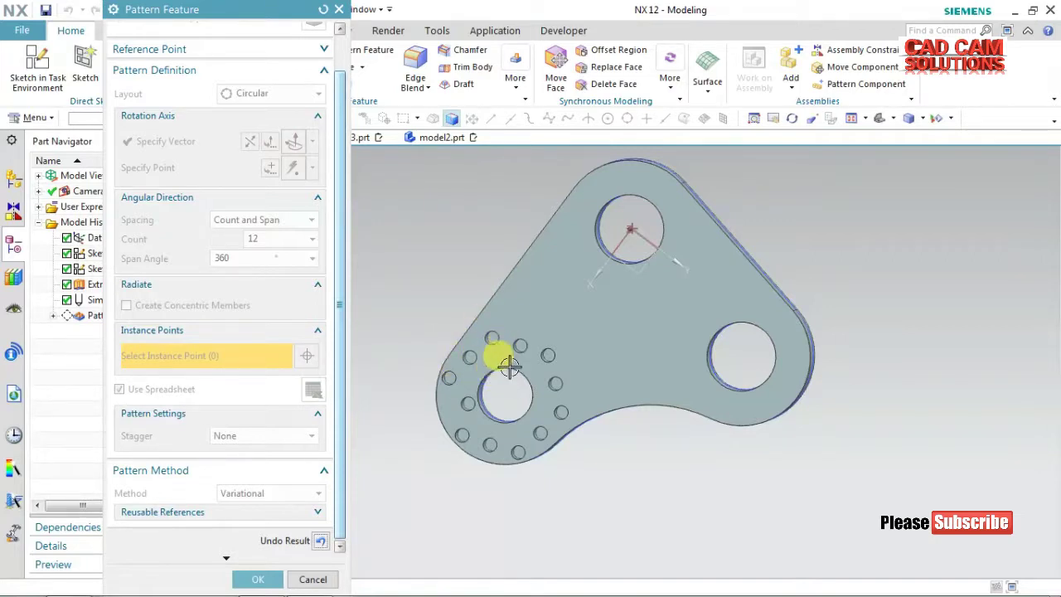
mouse_move(484, 474)
middle_down()
mouse_move(480, 457)
mouse_move(488, 469)
mouse_move(464, 474)
middle_up()
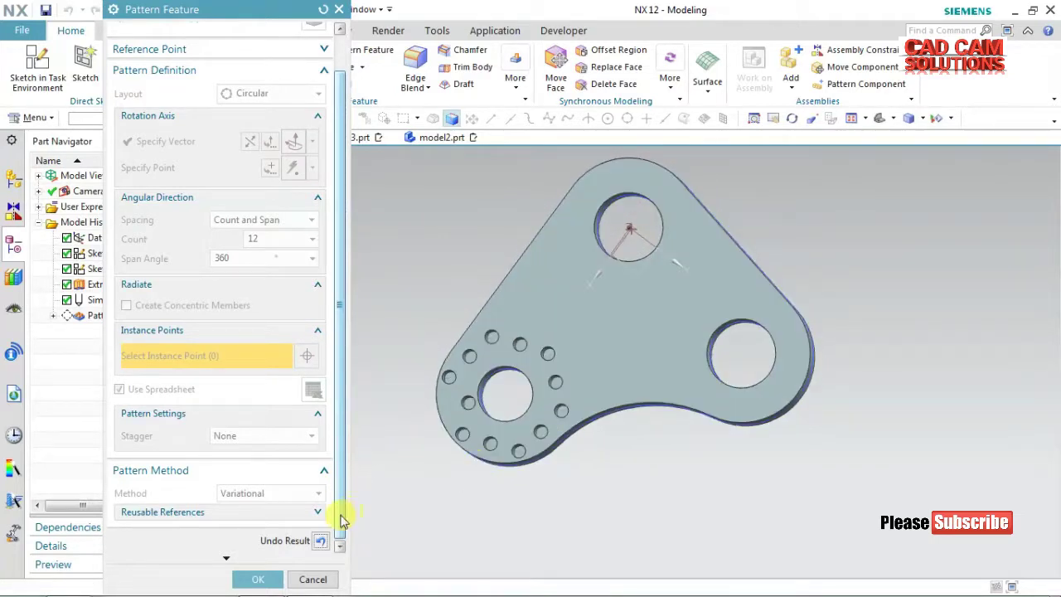
click(322, 540)
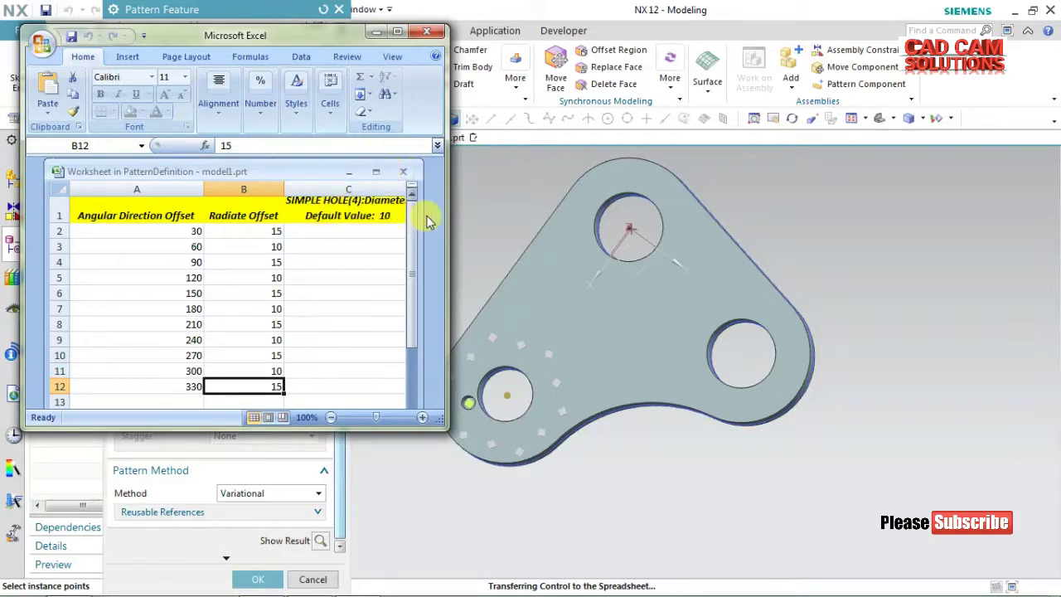
Widen the worksheet and enter diameter 15 in cells C2, C4 and C6.
drag(422, 214, 431, 215)
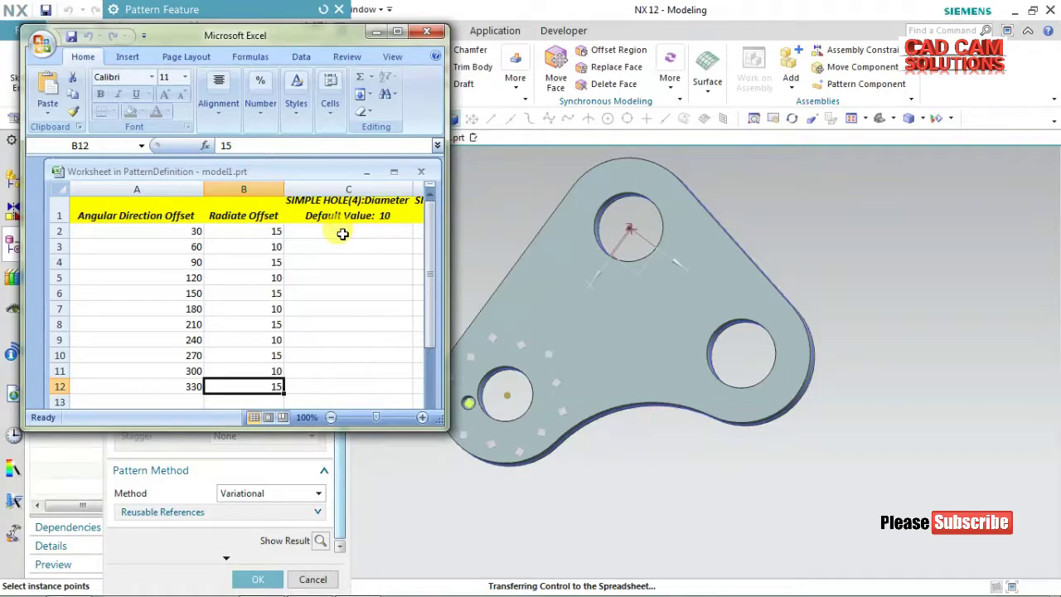
click(342, 234)
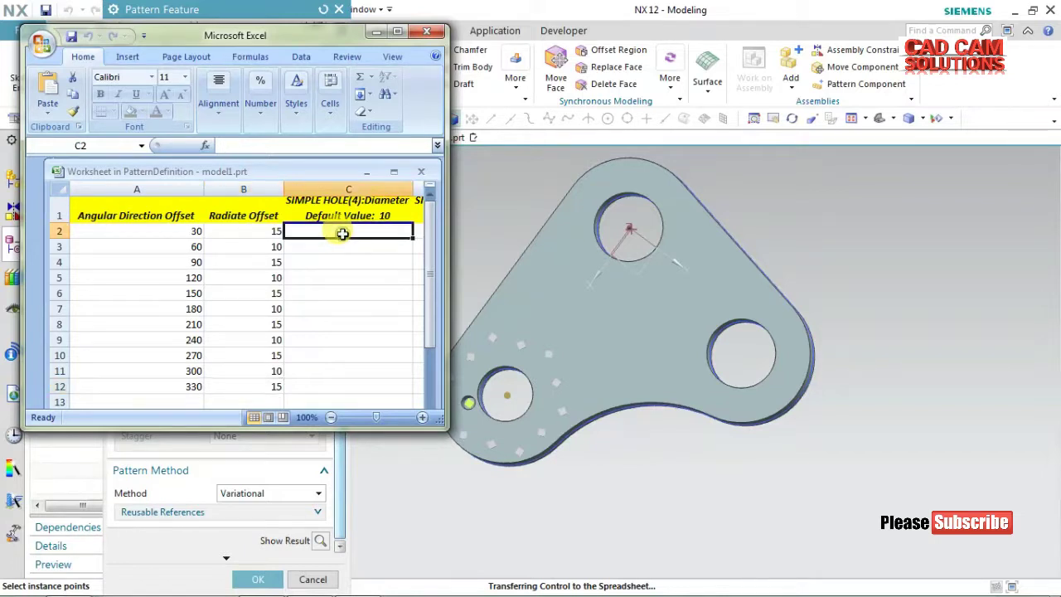
text(15)
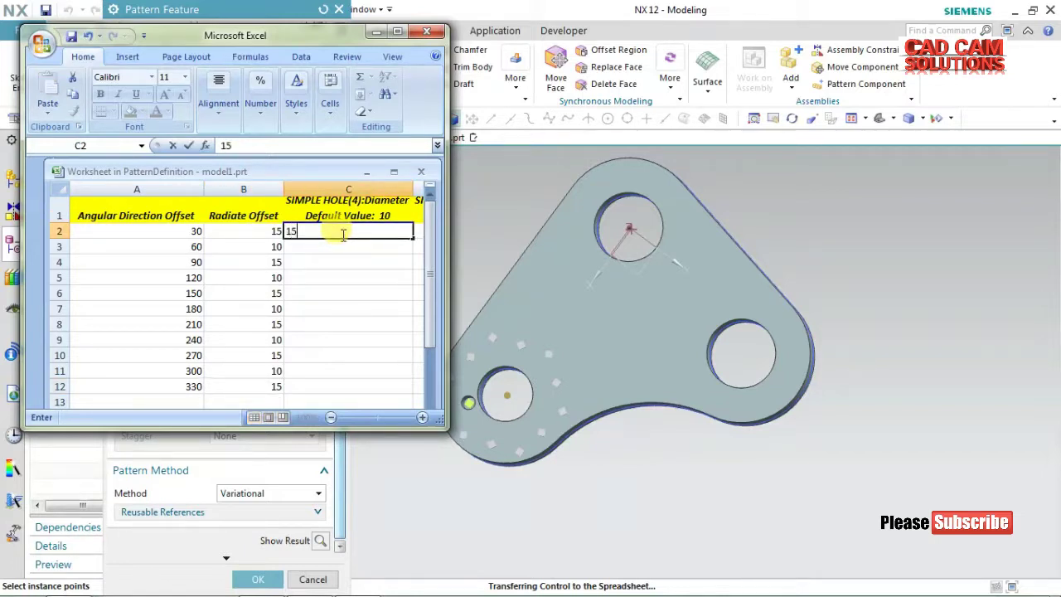
click(333, 264)
text(15)
click(329, 293)
text(15)
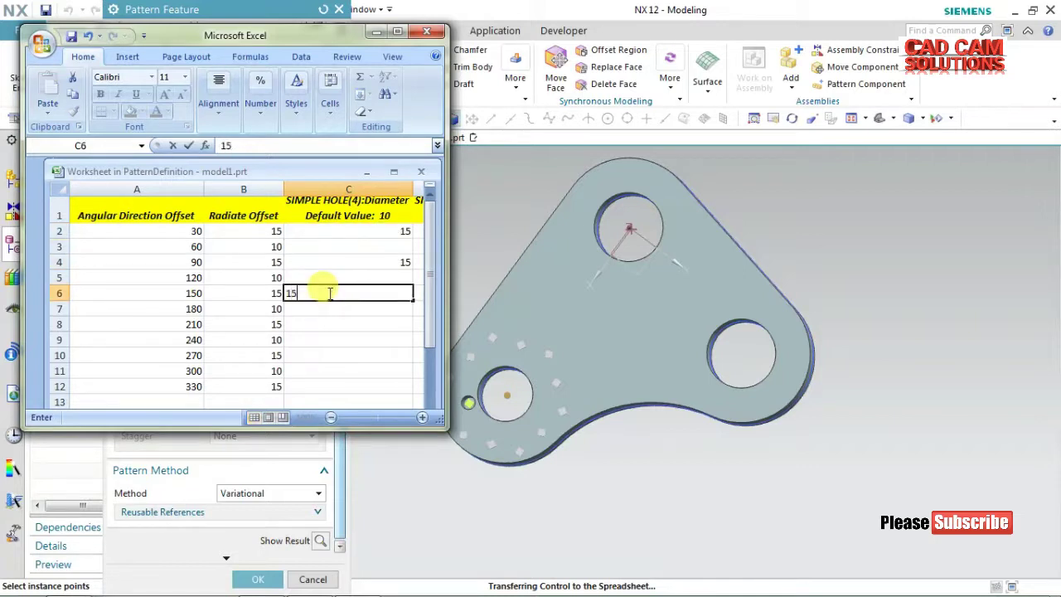
click(344, 324)
Enter diameter 15 in C8, C10 and C12, then exit and save the spreadsheet.
text(15)
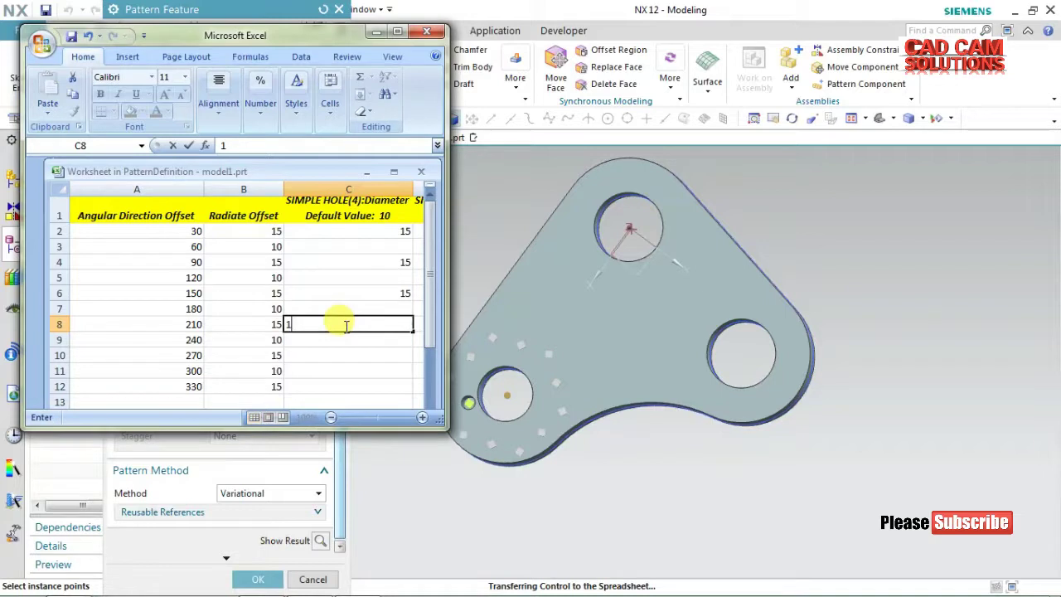
click(357, 354)
text(15)
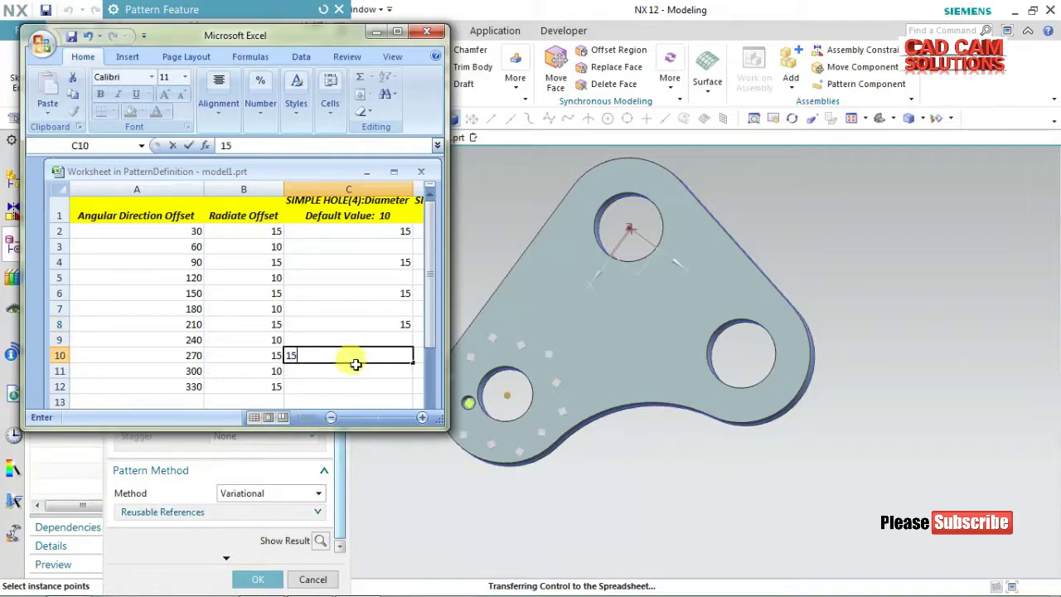
click(353, 383)
text(15)
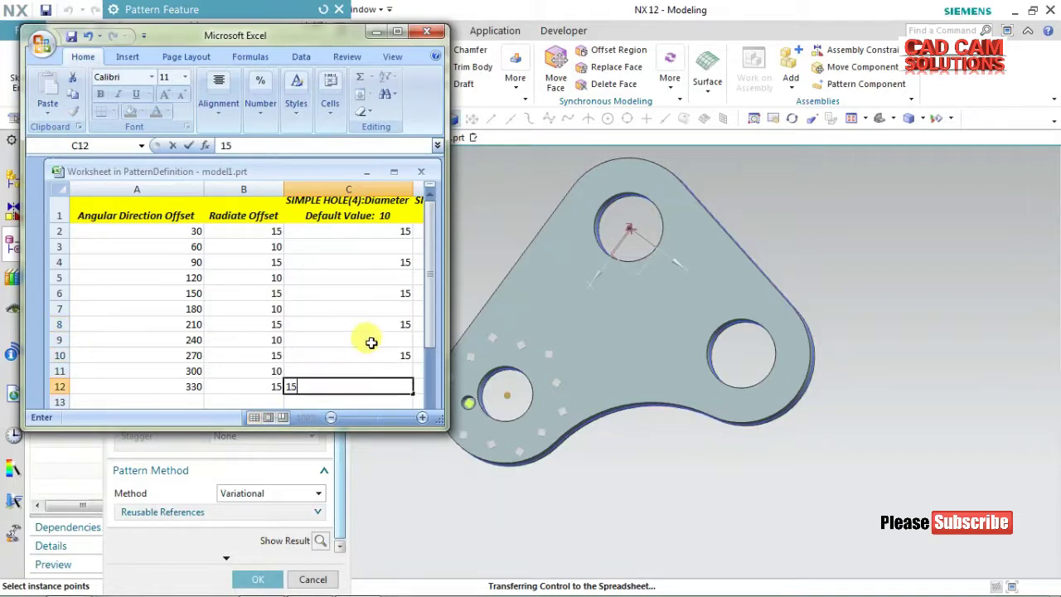
click(360, 340)
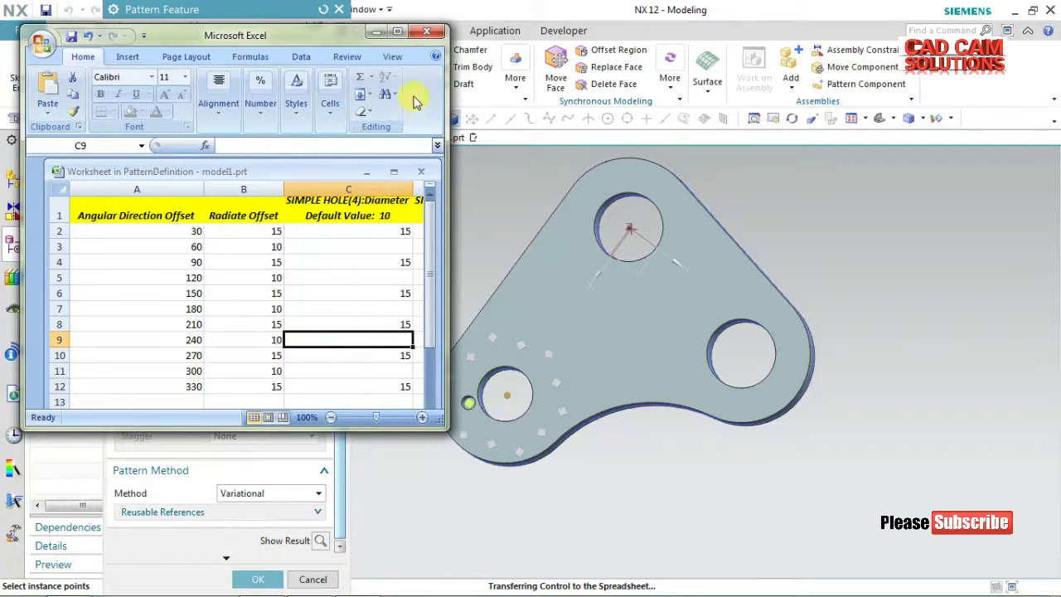
click(427, 31)
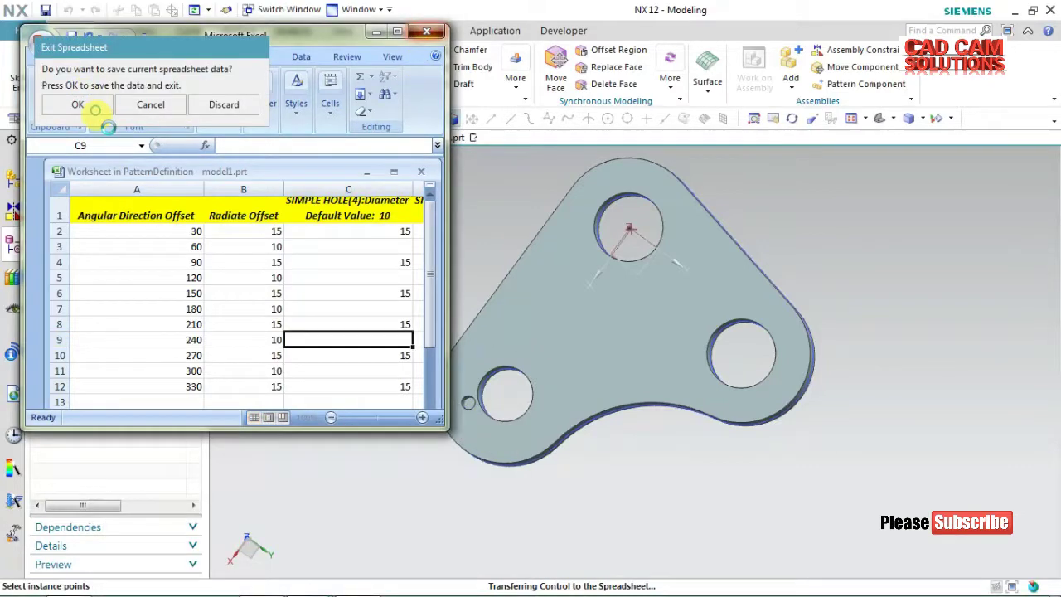
click(77, 104)
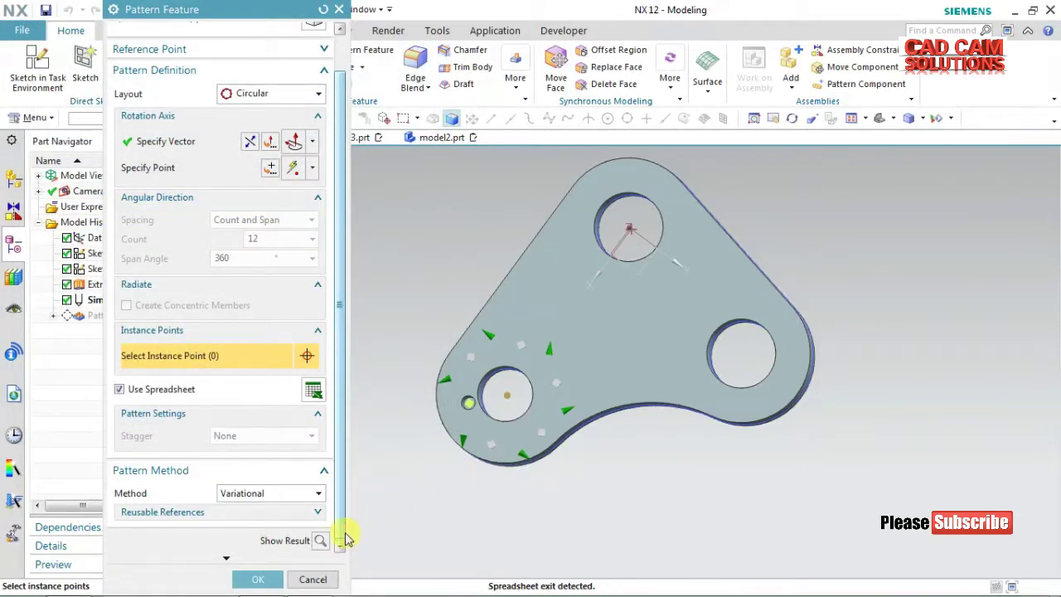
Preview the alternating-diameter hole ring, then clear the preview and create the Pattern Feature.
click(320, 540)
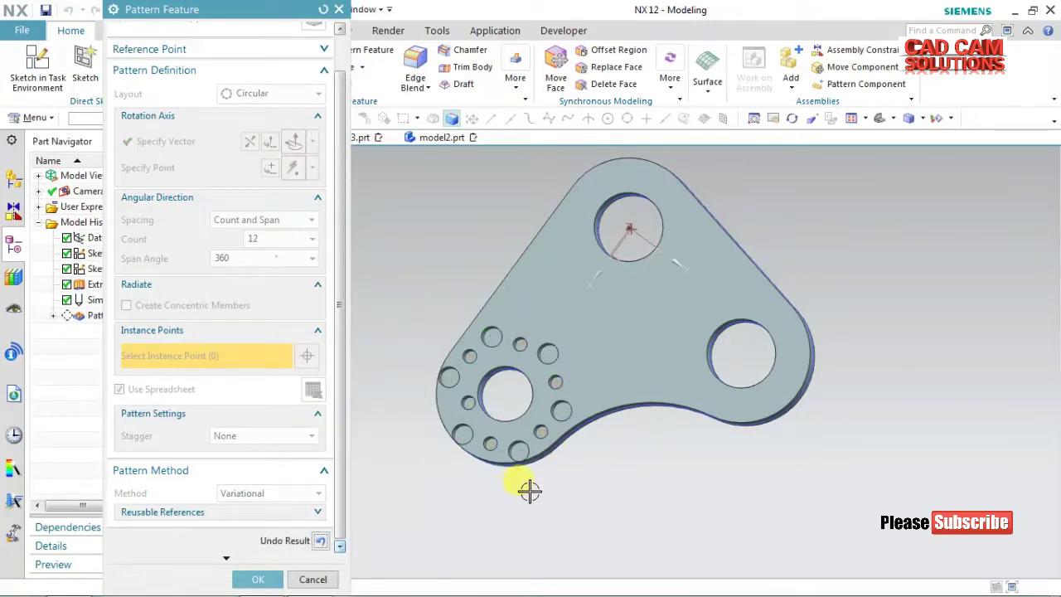
middle_drag(529, 491, 536, 490)
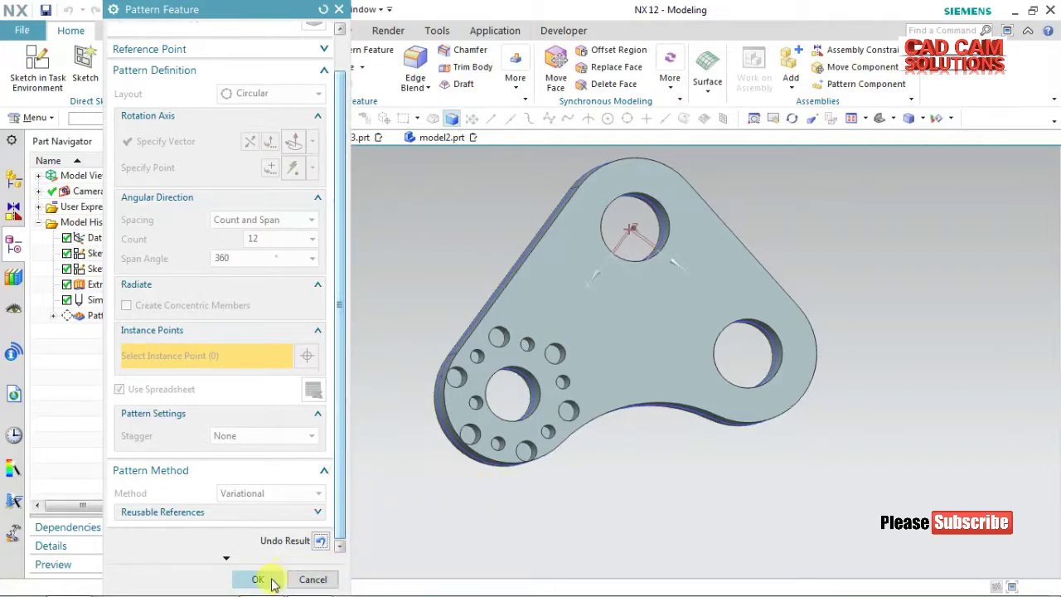
click(319, 540)
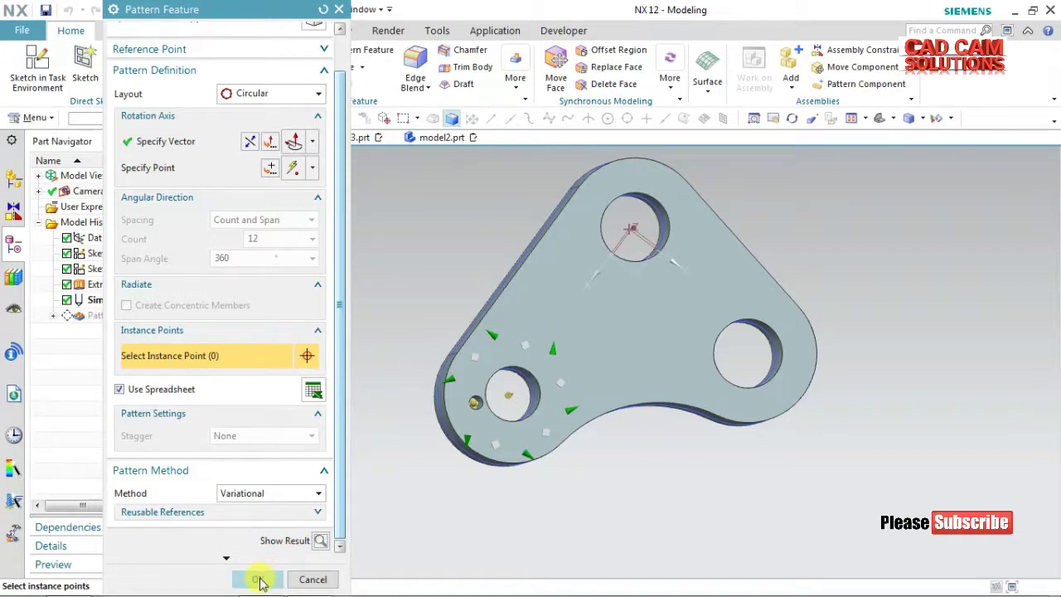
click(259, 580)
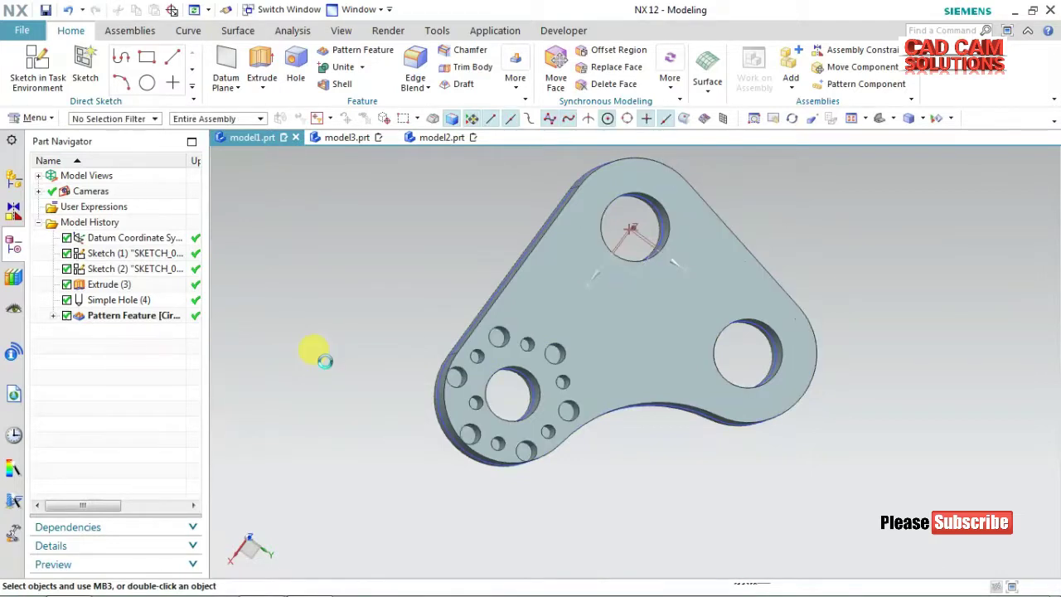
middle_drag(344, 402, 331, 372)
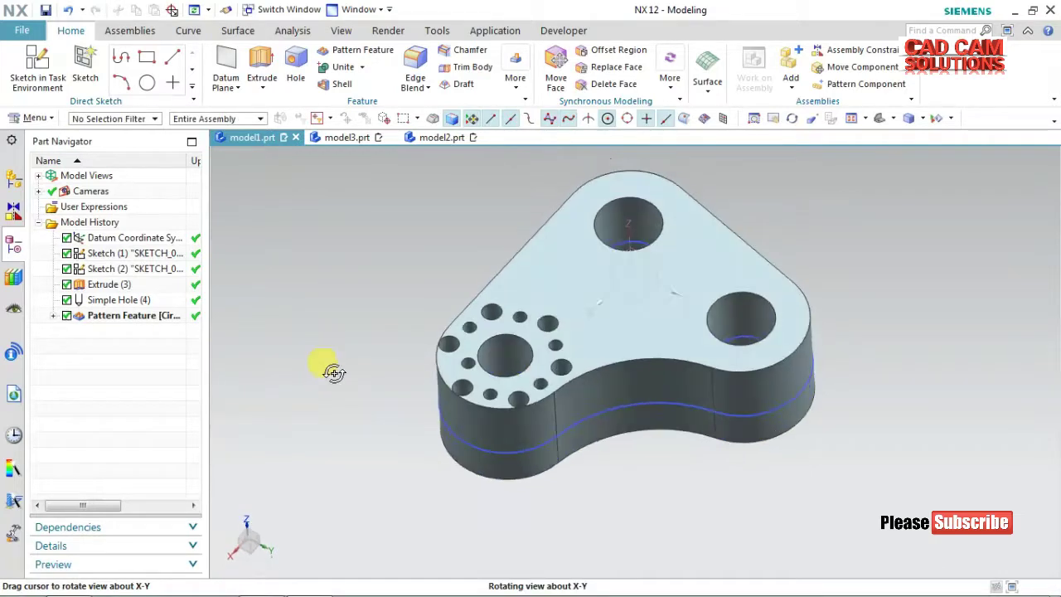
click(358, 54)
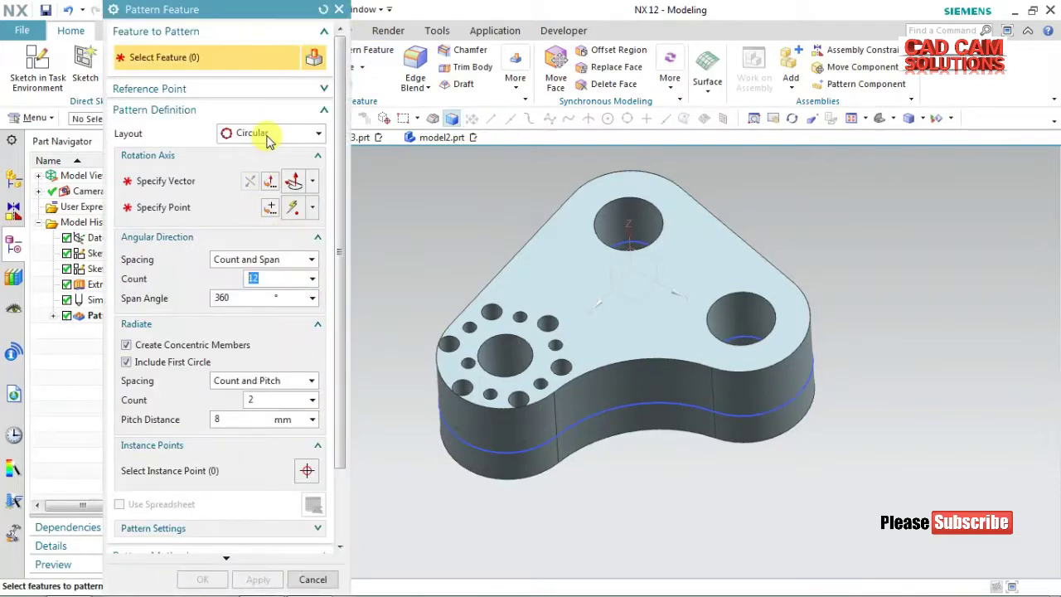
click(267, 134)
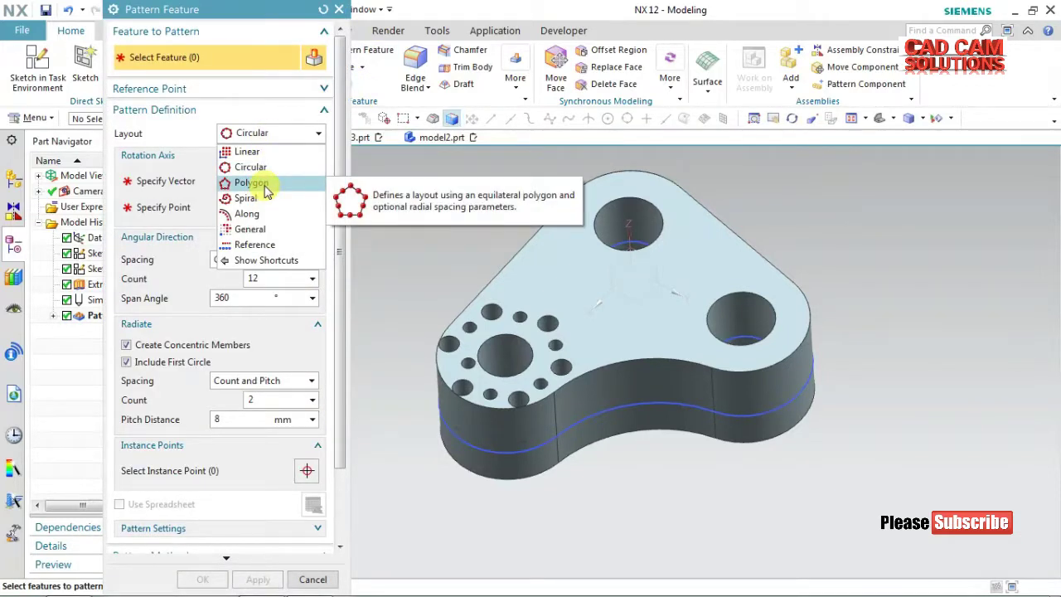
click(379, 237)
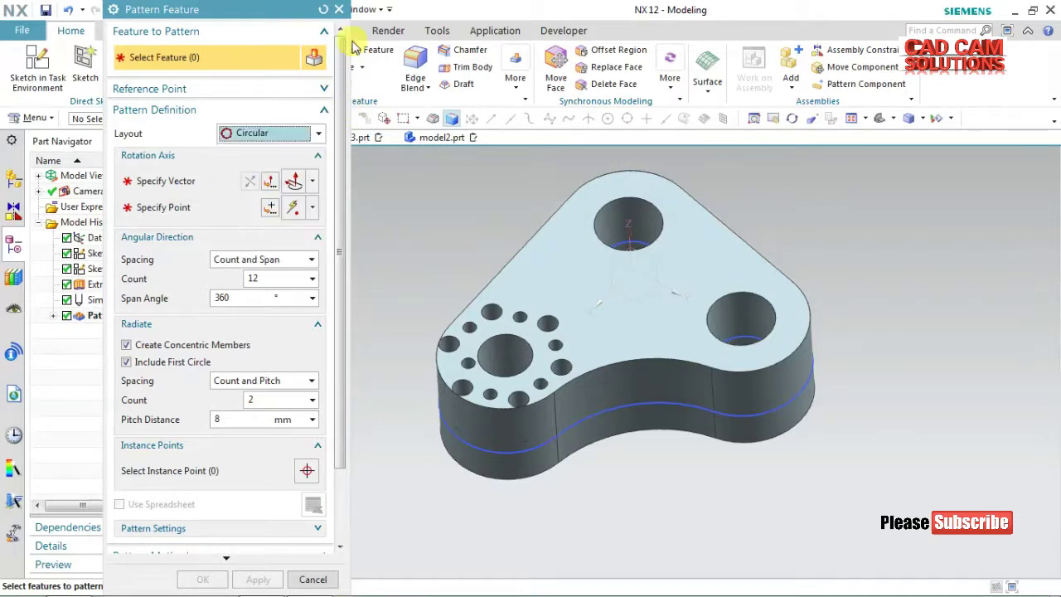
click(338, 10)
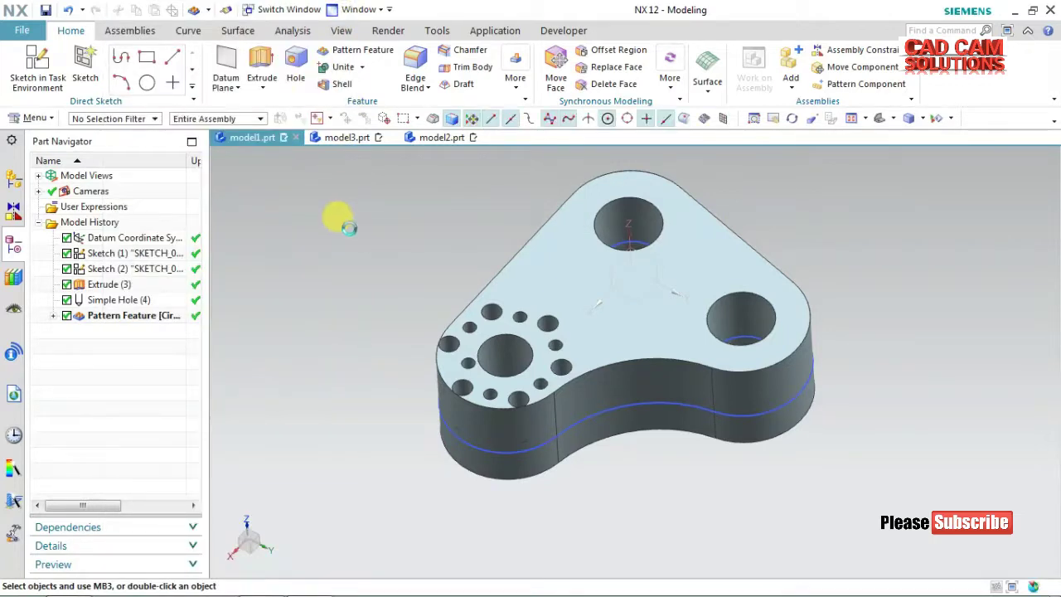
click(346, 137)
Place a new hole point on the plate's top face.
mouse_move(402, 469)
middle_down()
mouse_move(412, 279)
mouse_move(445, 289)
mouse_move(466, 314)
mouse_move(421, 398)
mouse_move(350, 450)
middle_up()
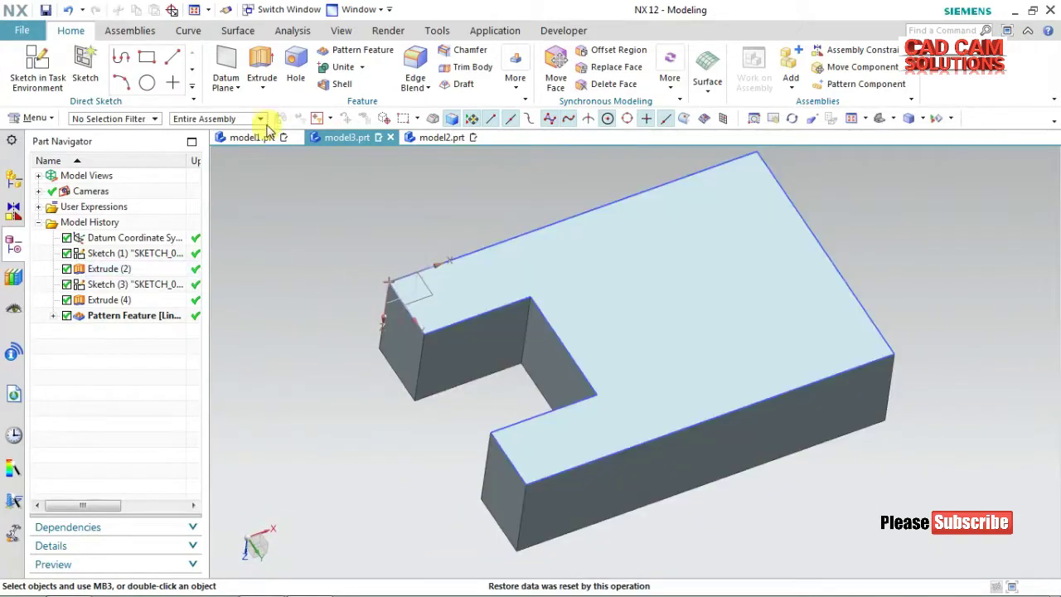
click(295, 66)
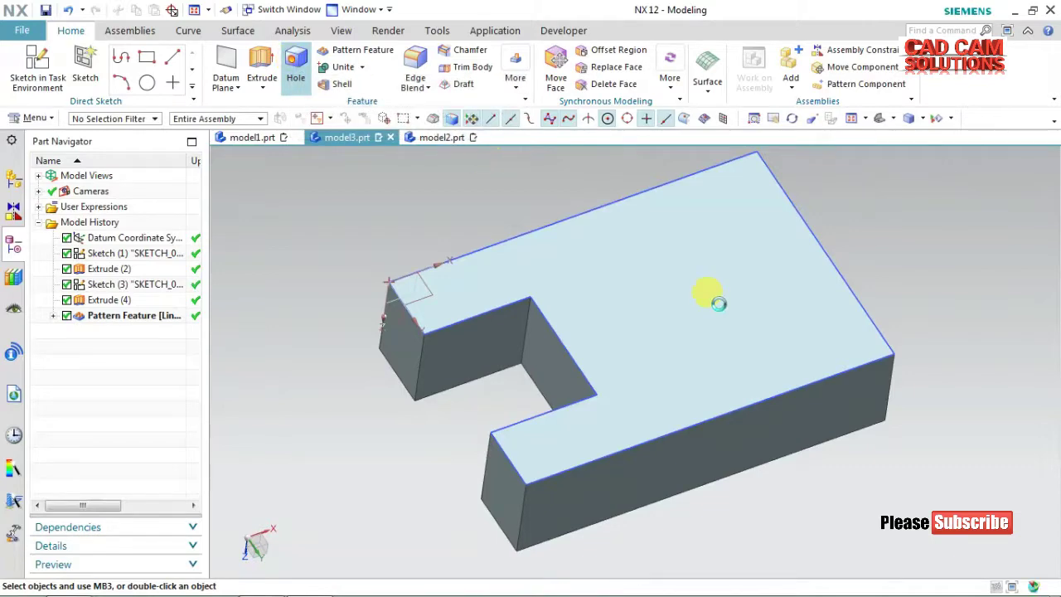
click(647, 234)
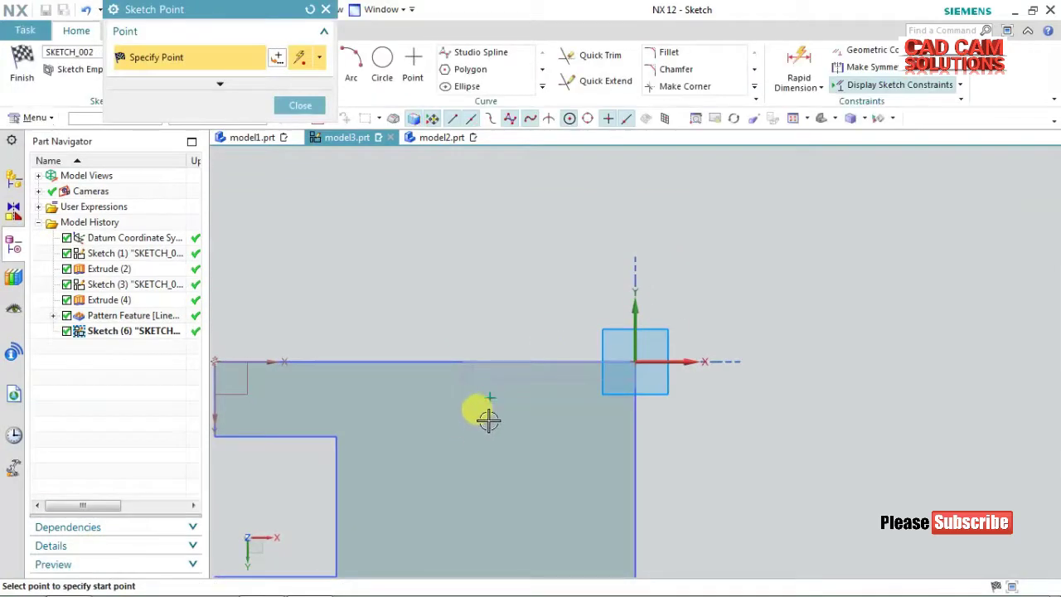
click(25, 78)
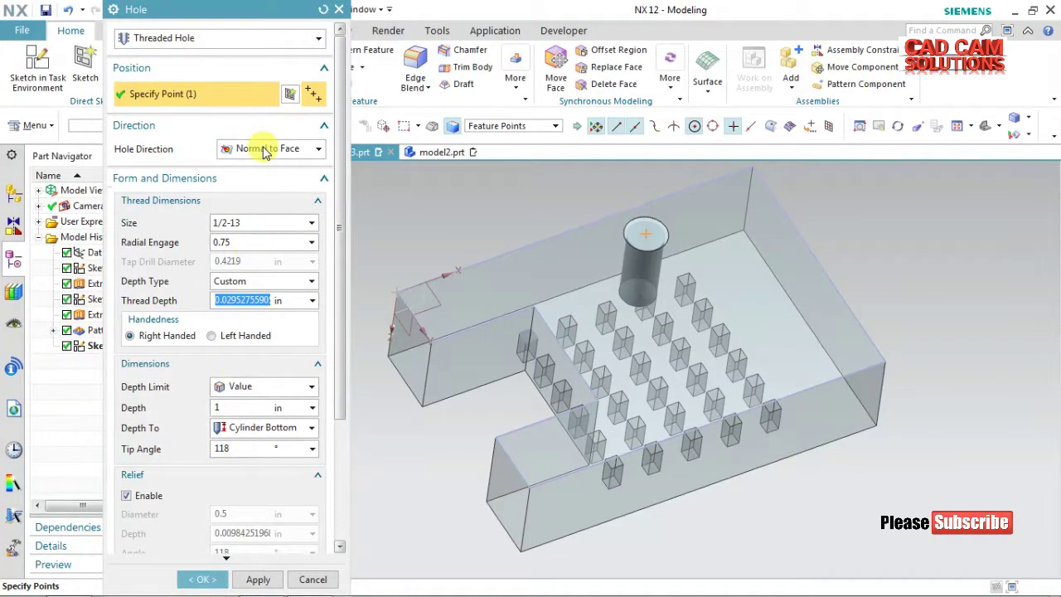
Create the hole at 0.2 in diameter and select it as the feature to pattern.
click(232, 39)
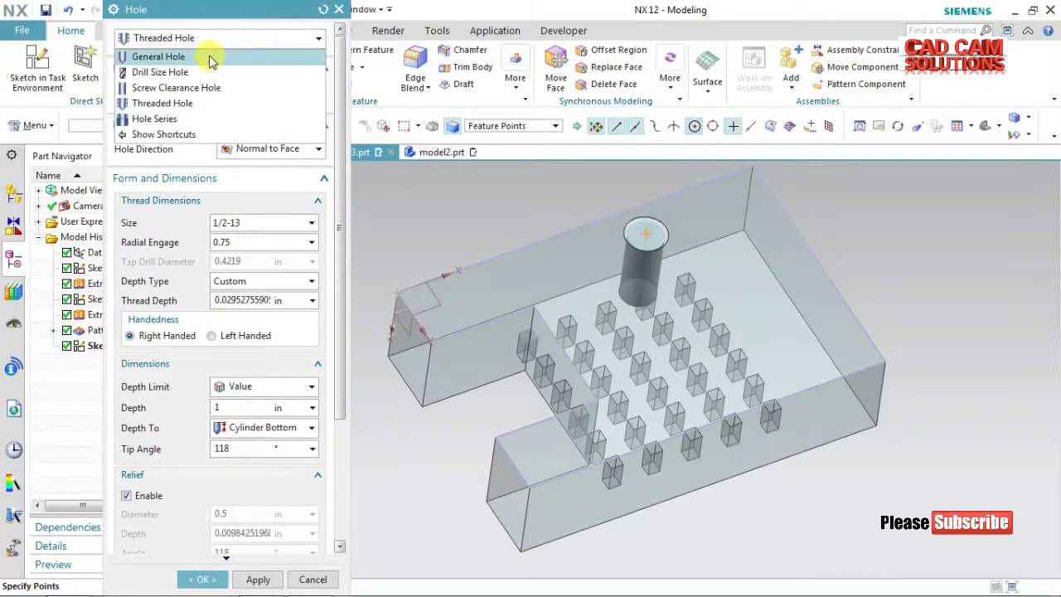
click(199, 57)
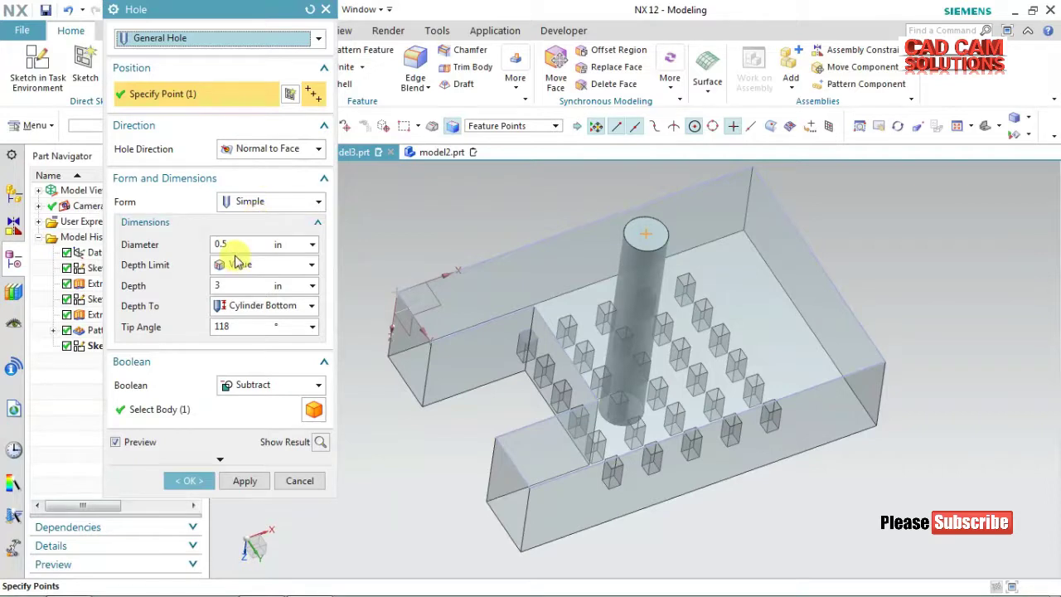
drag(223, 243, 237, 241)
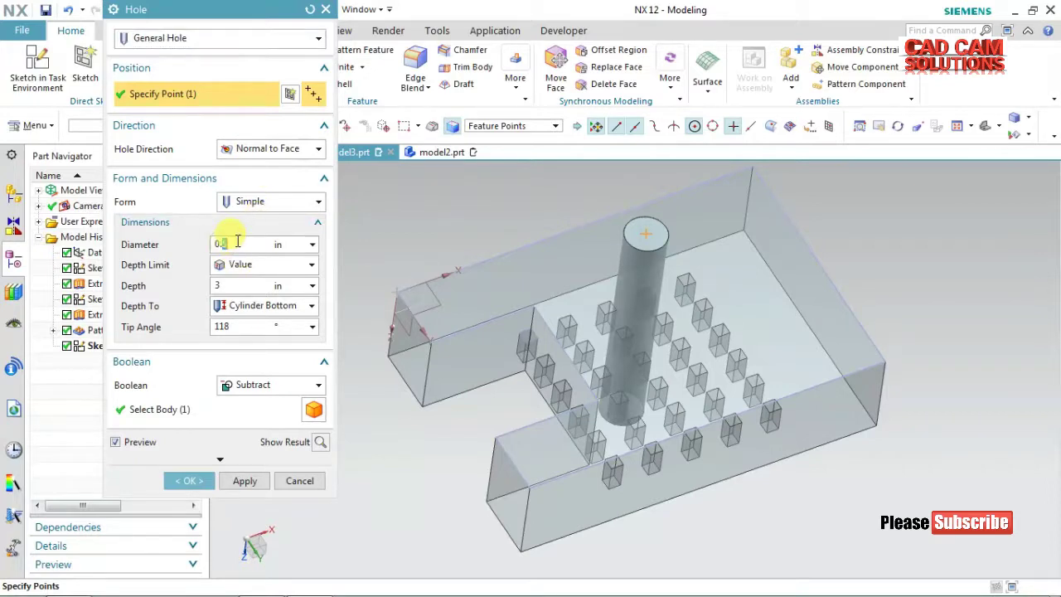
key(Return)
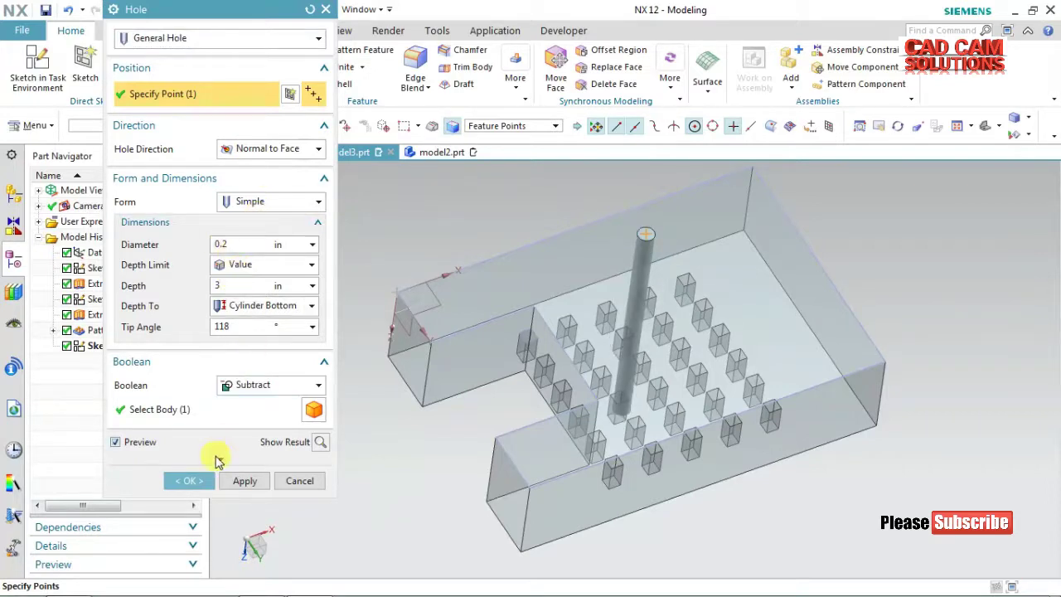
click(191, 480)
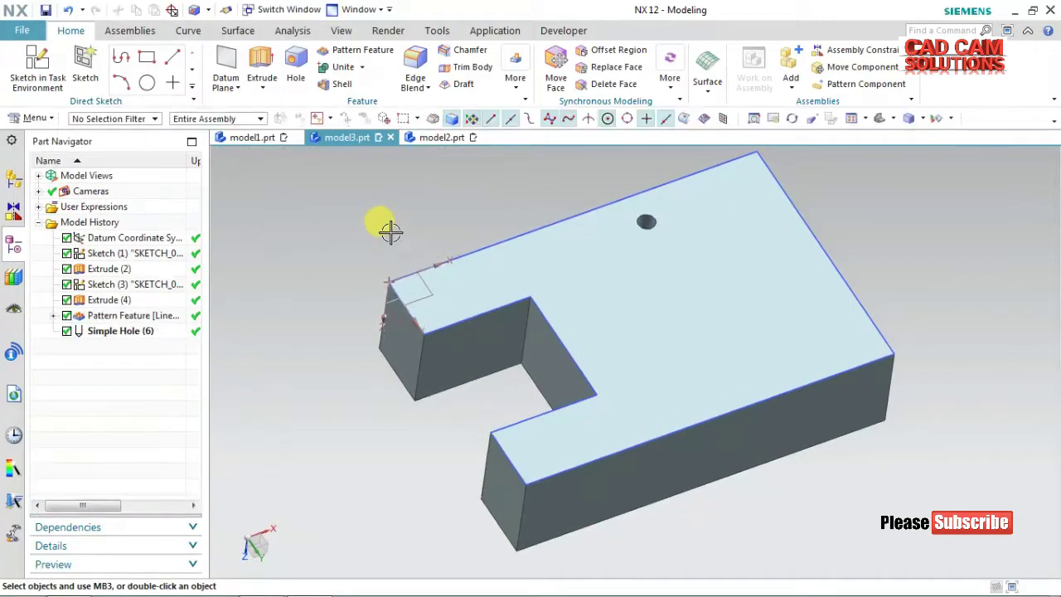
mouse_move(394, 232)
middle_down()
mouse_move(497, 224)
mouse_move(533, 206)
mouse_move(414, 218)
middle_up()
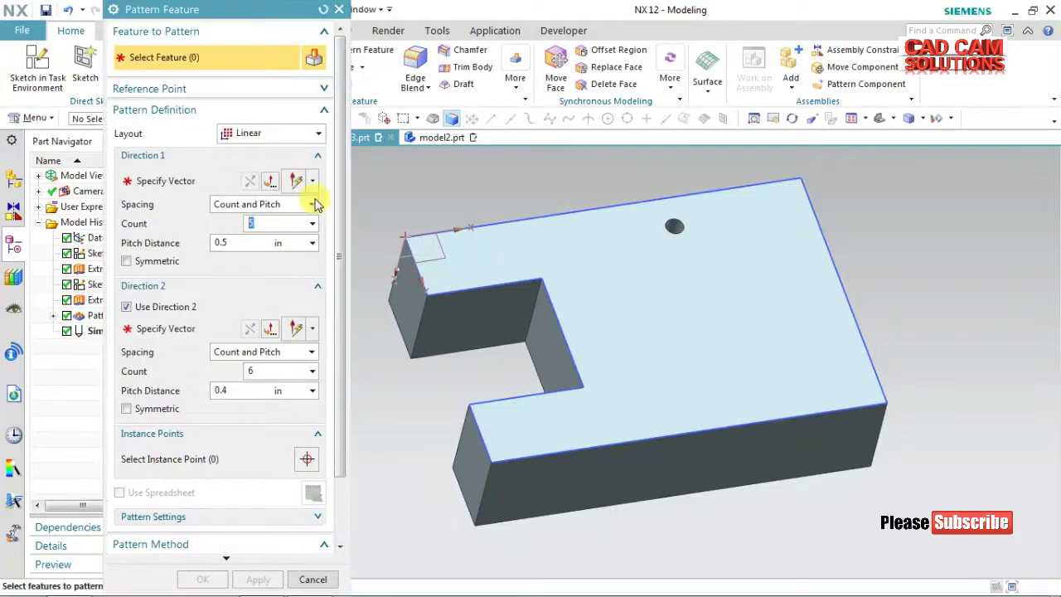
click(672, 224)
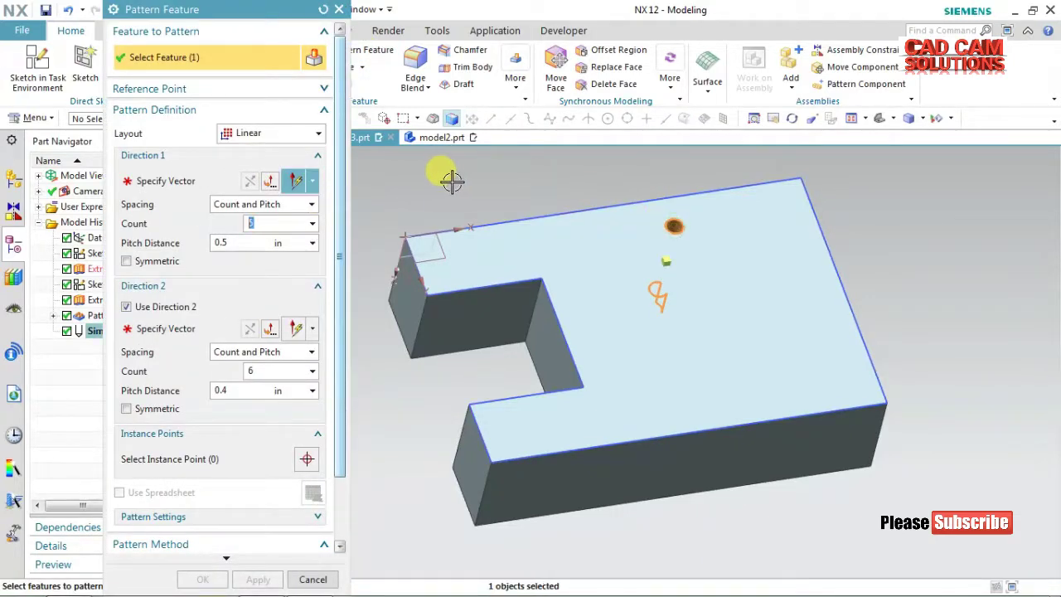
Switch the layout to Polygon about the top-face normal, centred near the plate middle.
click(280, 134)
click(251, 180)
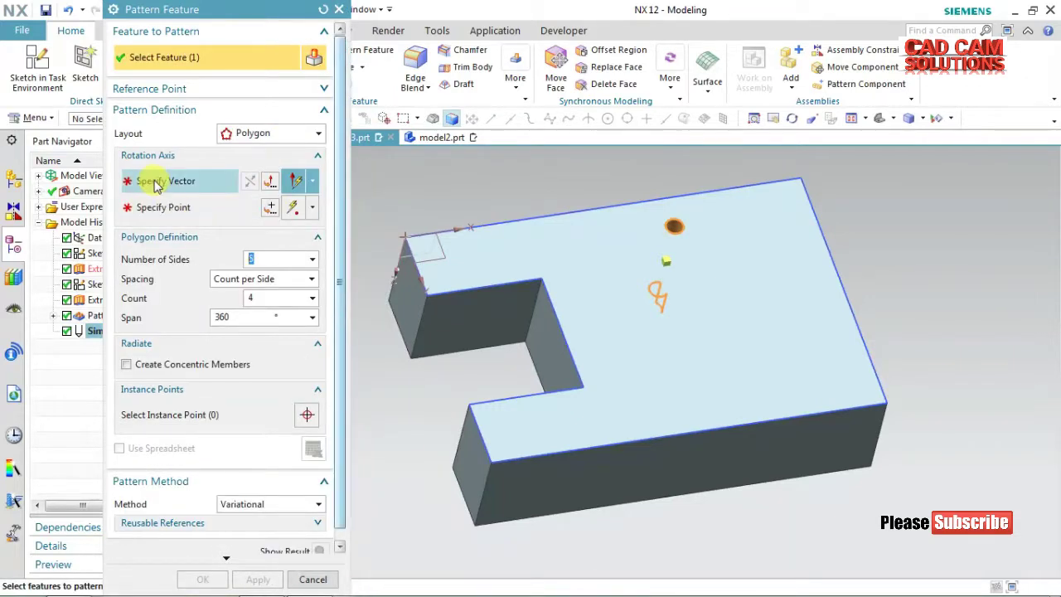
click(157, 183)
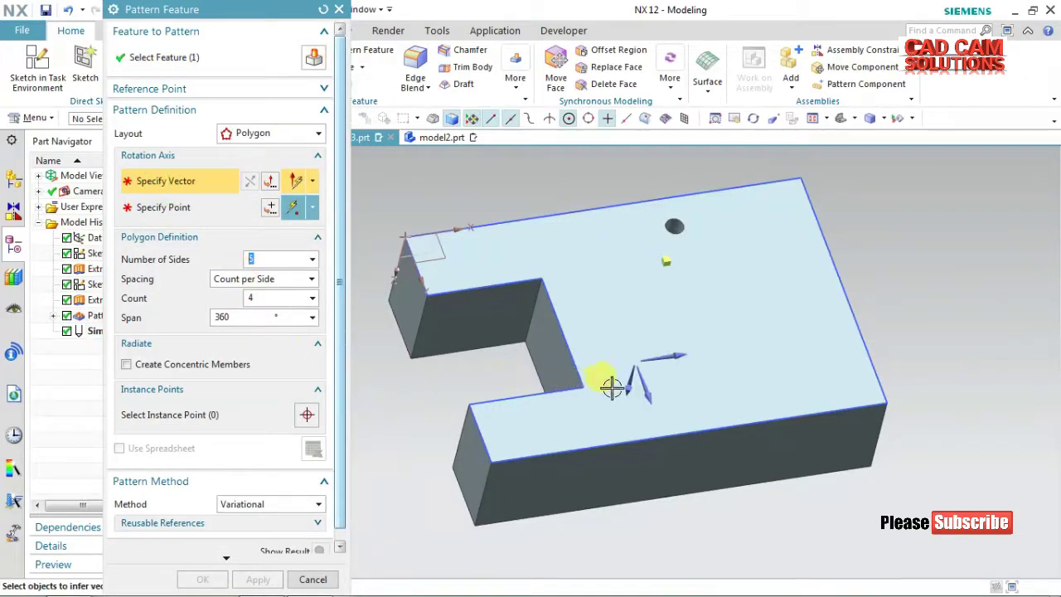
click(627, 382)
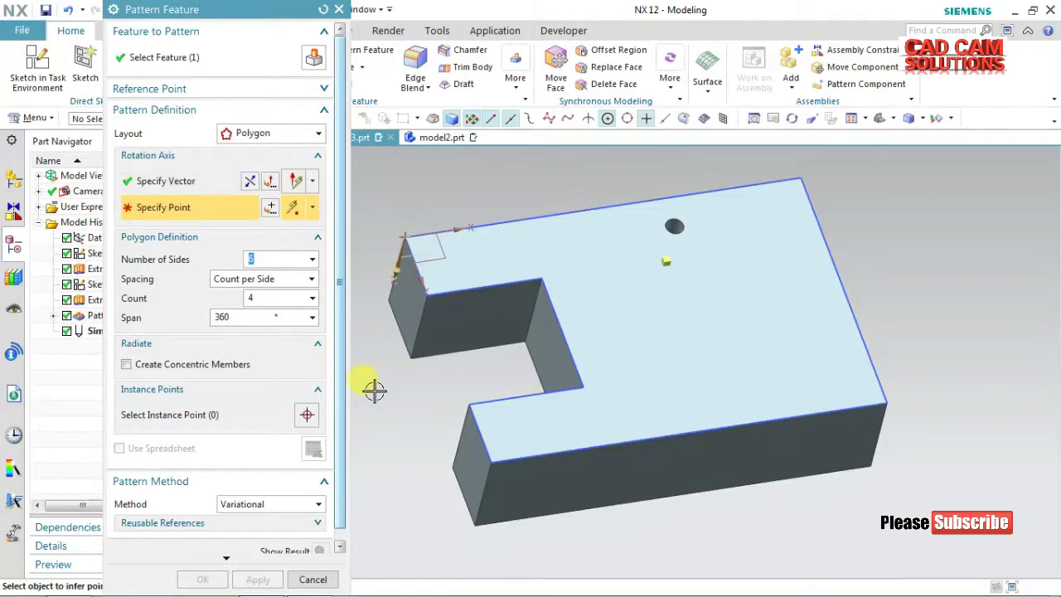
click(702, 308)
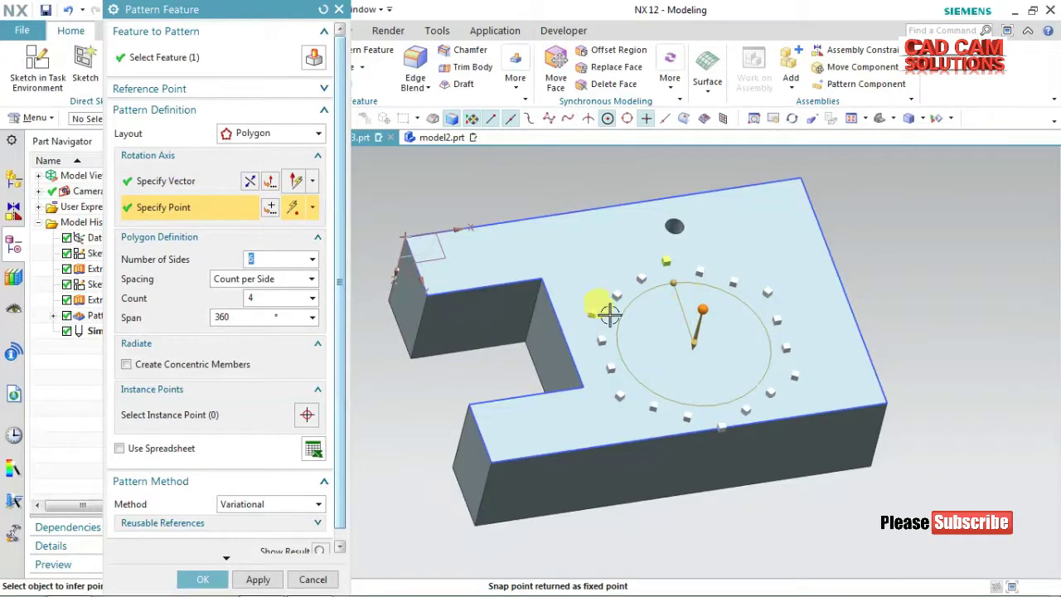
Set 5 polygon sides with 4 holes per side and turn on concentric members.
middle_drag(639, 180, 636, 232)
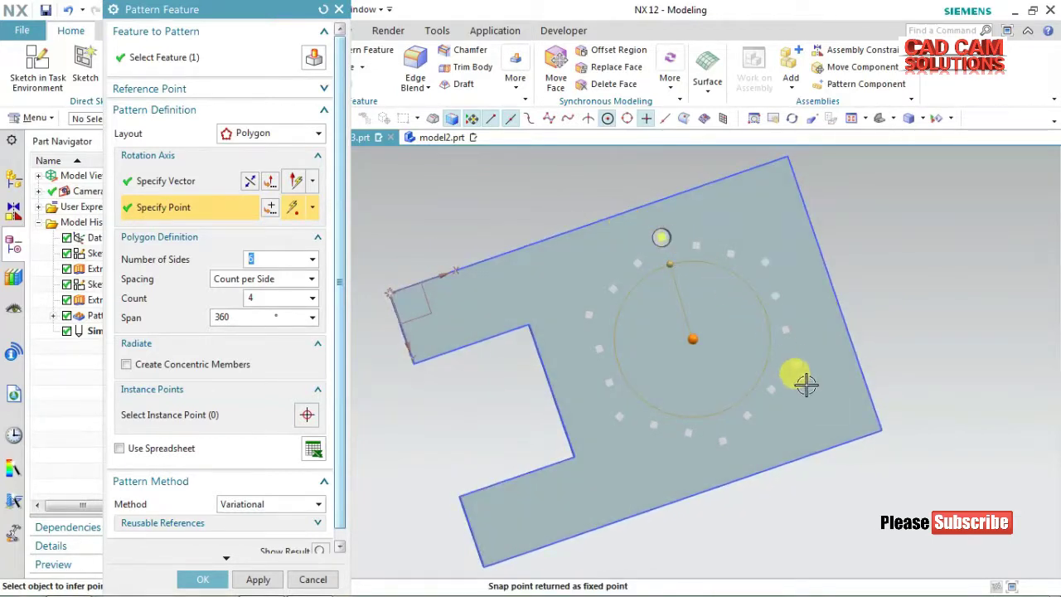
click(617, 282)
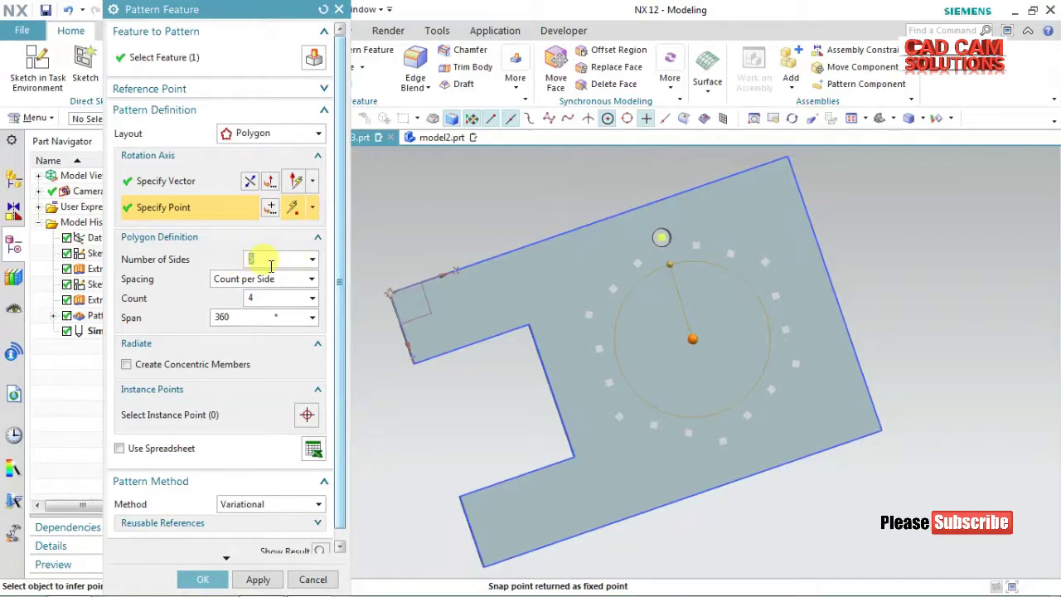
text(5)
click(278, 296)
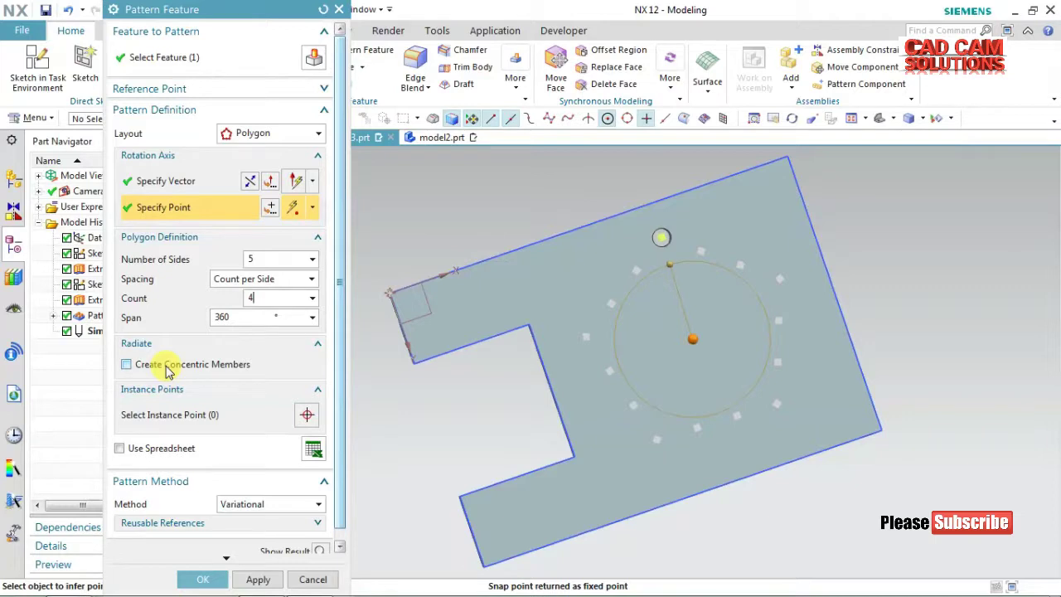
click(169, 370)
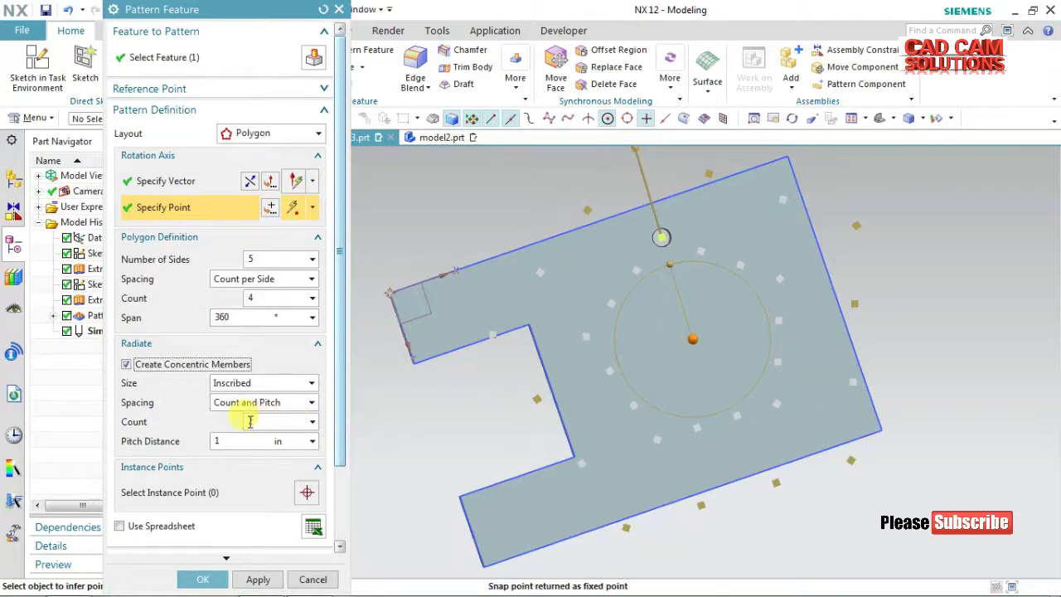
text(2)
Set the hexagonal pattern's concentric rings to inscribed, count 2, with -0.5 in pitch.
click(215, 441)
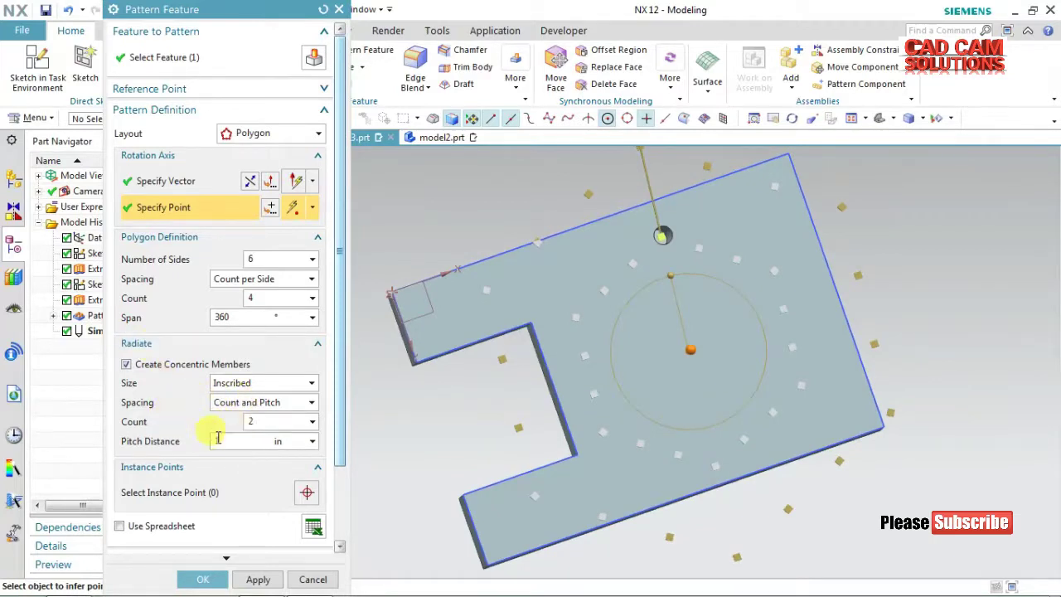
text(1)
click(284, 385)
click(236, 413)
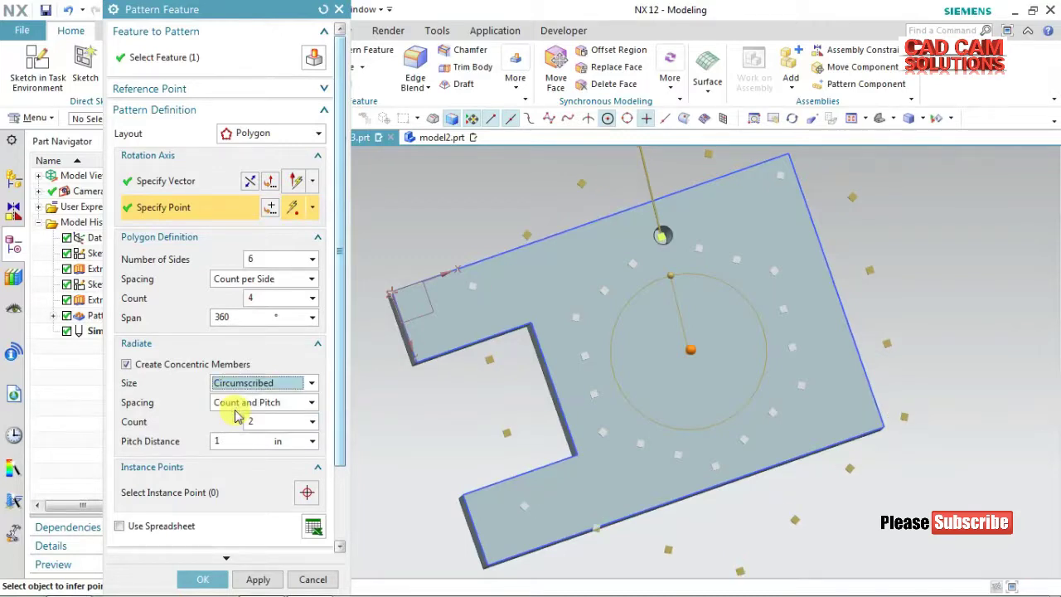
click(249, 383)
click(239, 399)
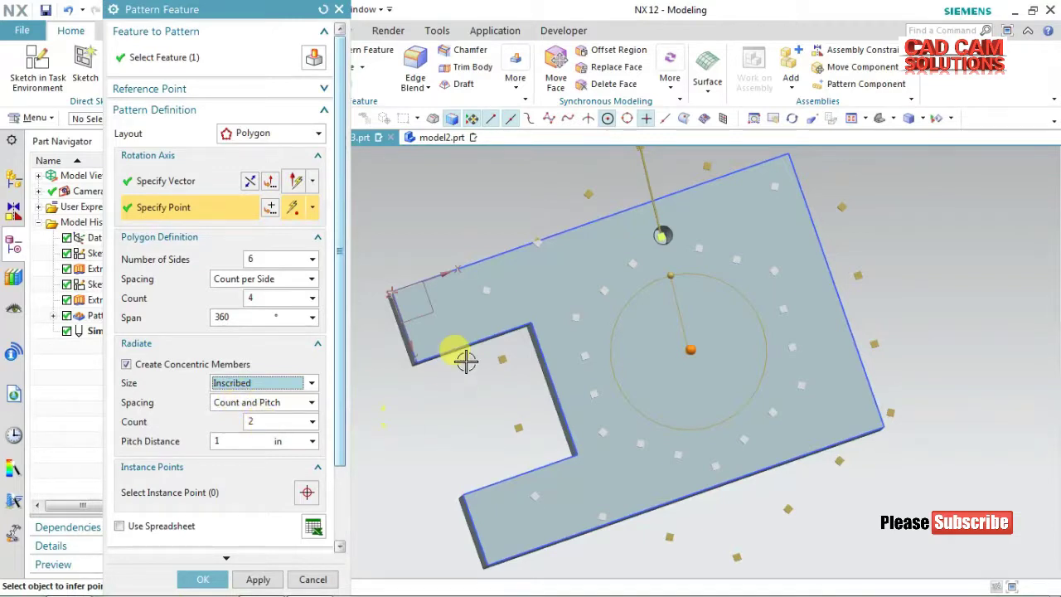
click(239, 440)
text(-5)
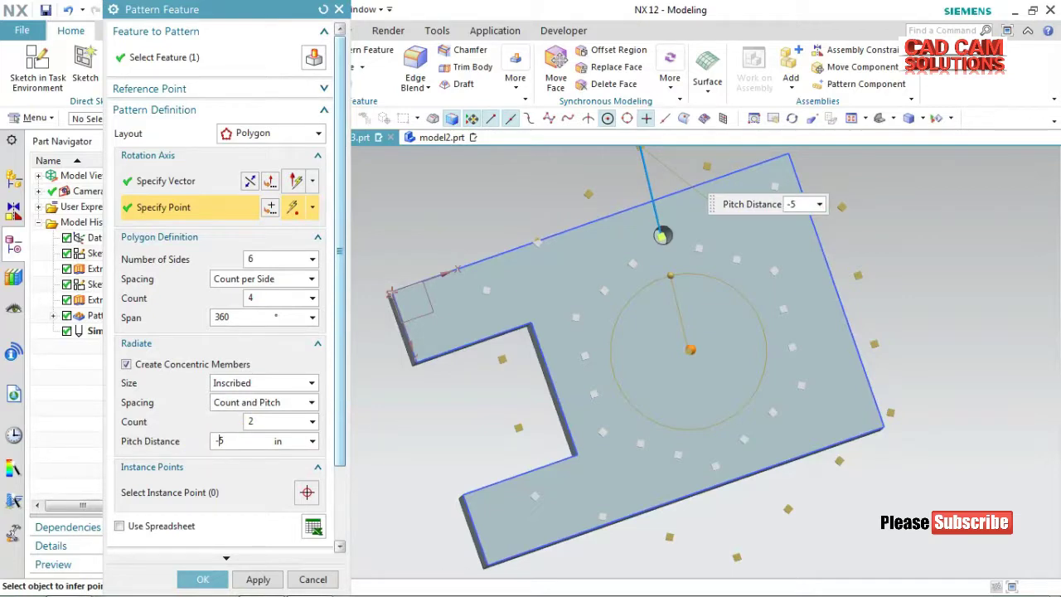
key(Return)
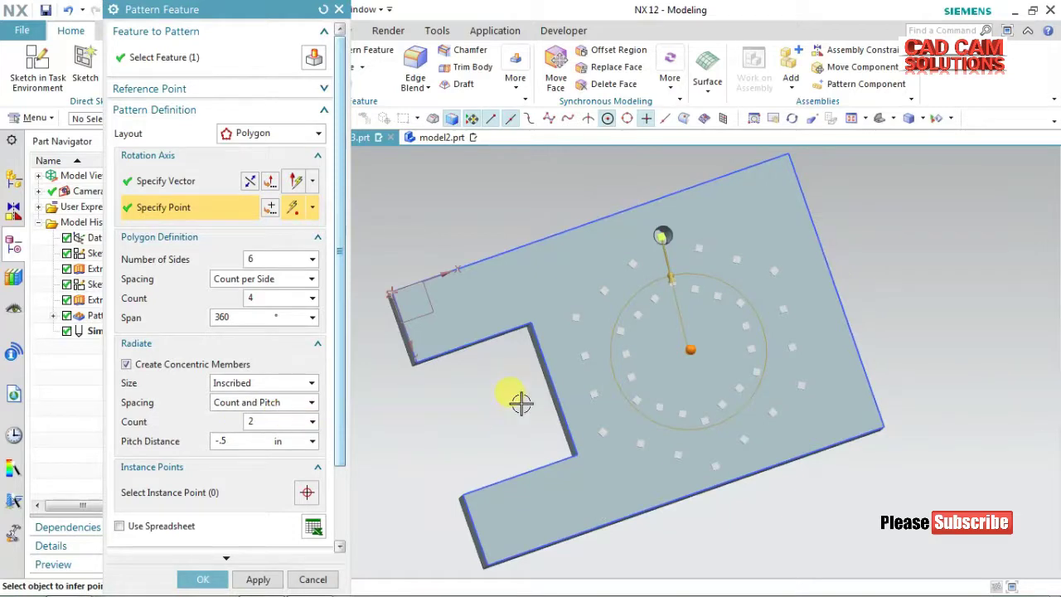
drag(338, 448, 333, 525)
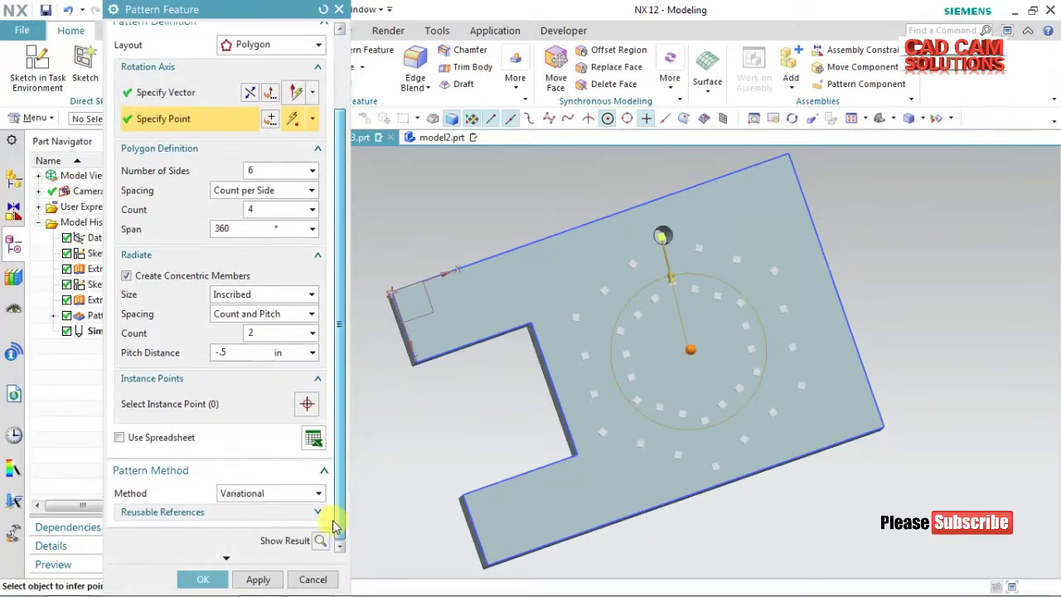
Preview the two hexagonal hole rings, create the pattern, and orbit back to 3D.
click(318, 540)
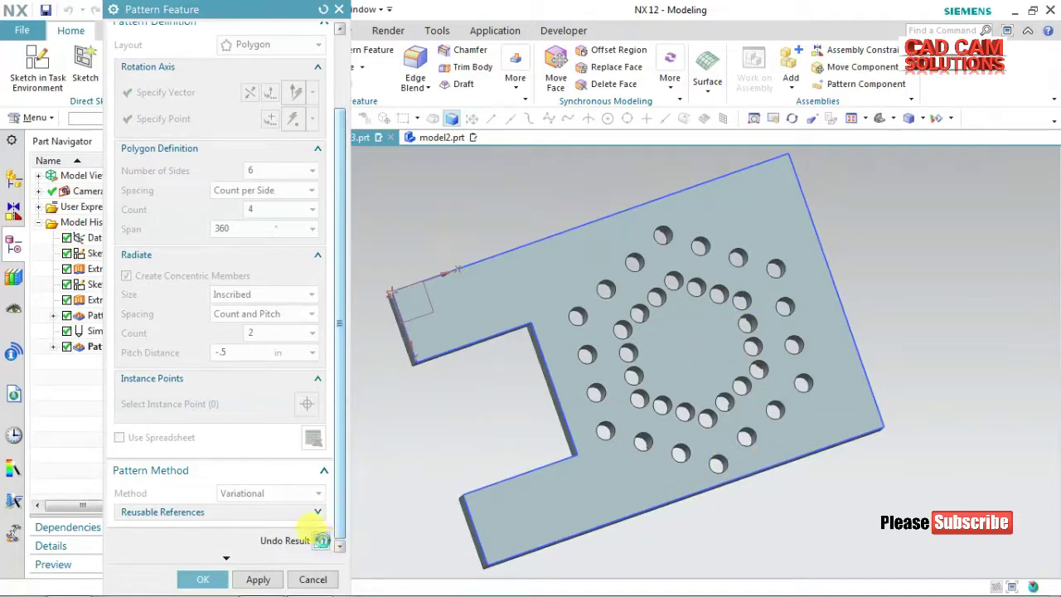
click(320, 540)
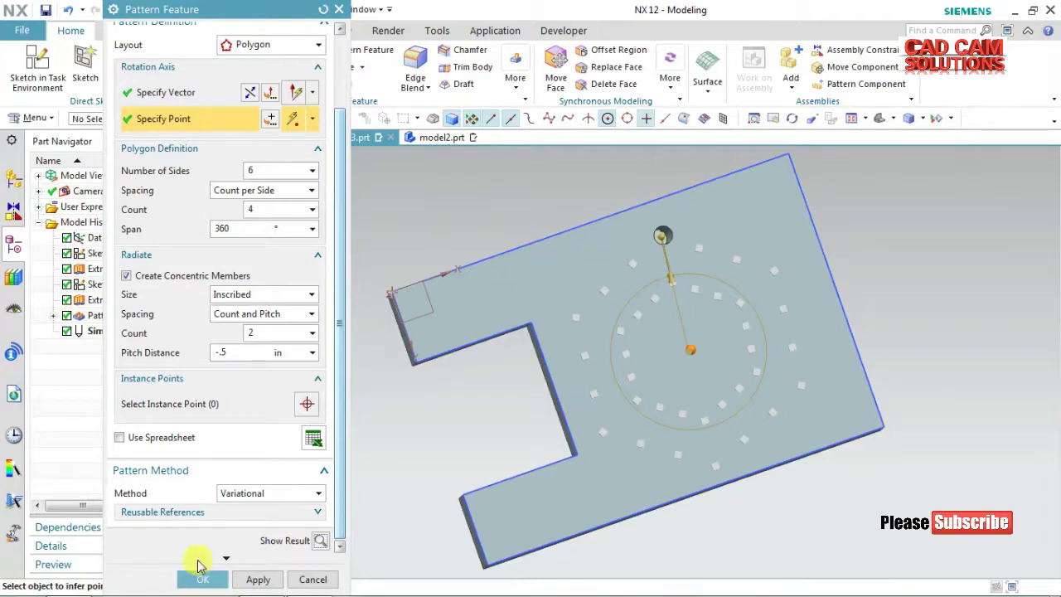
click(197, 573)
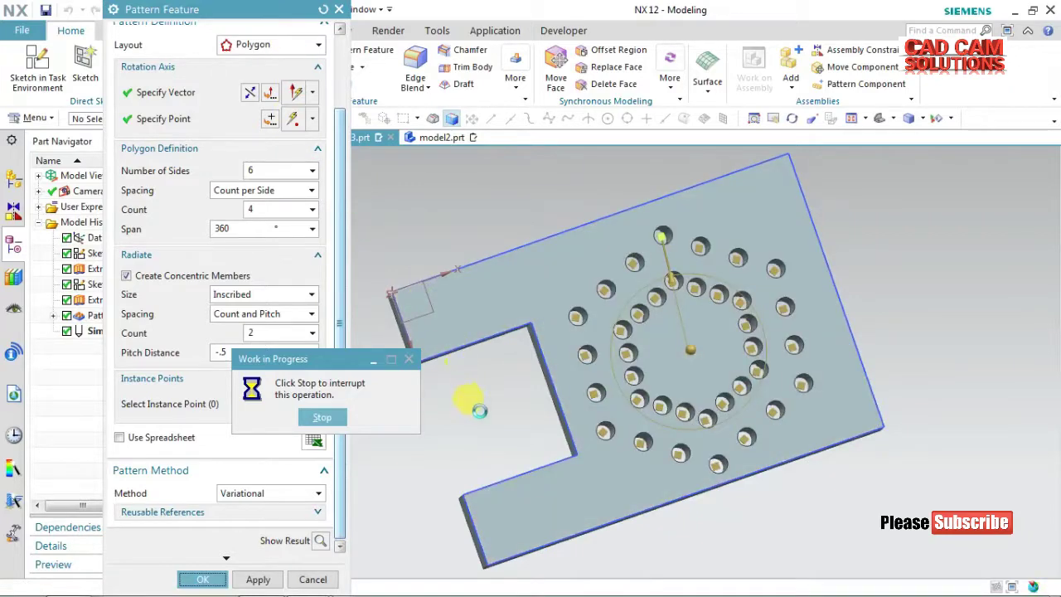
mouse_move(469, 417)
middle_down()
mouse_move(449, 390)
mouse_move(463, 397)
middle_up()
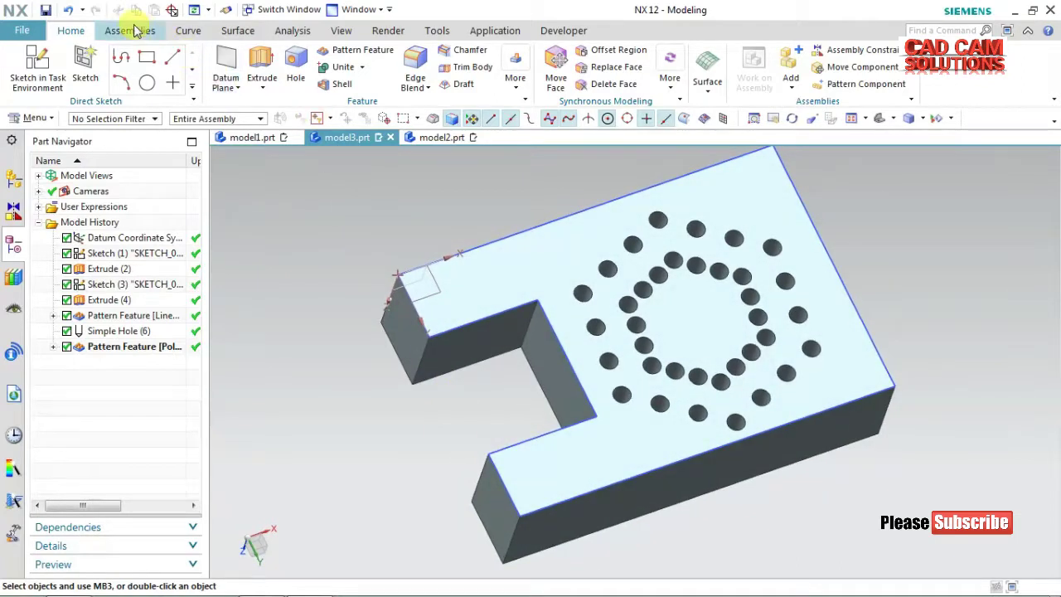
click(69, 10)
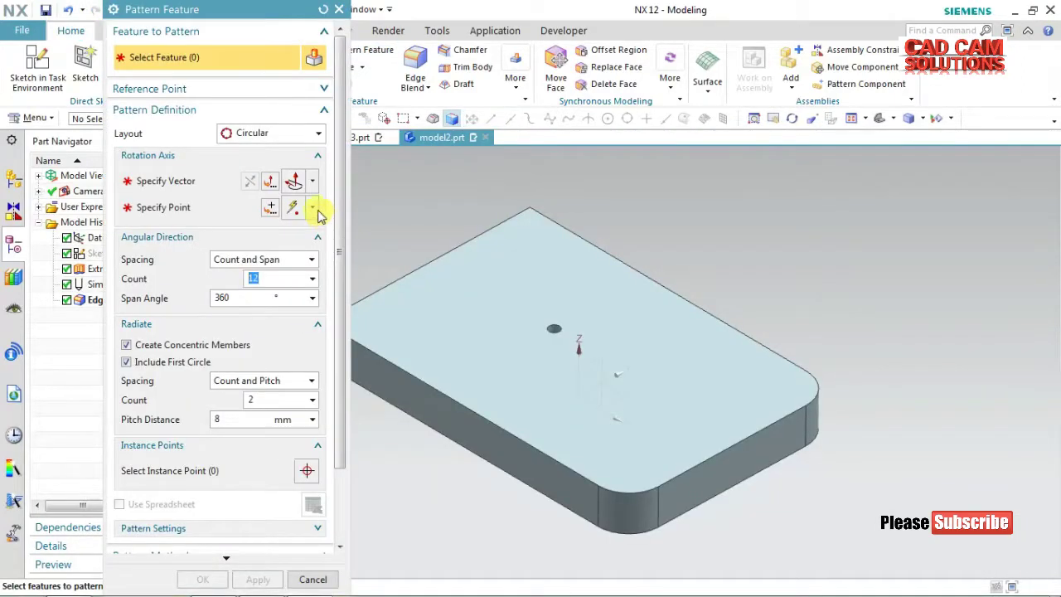
Set up a Spiral pattern of the hole, normal to the top face, referenced along Y.
click(271, 134)
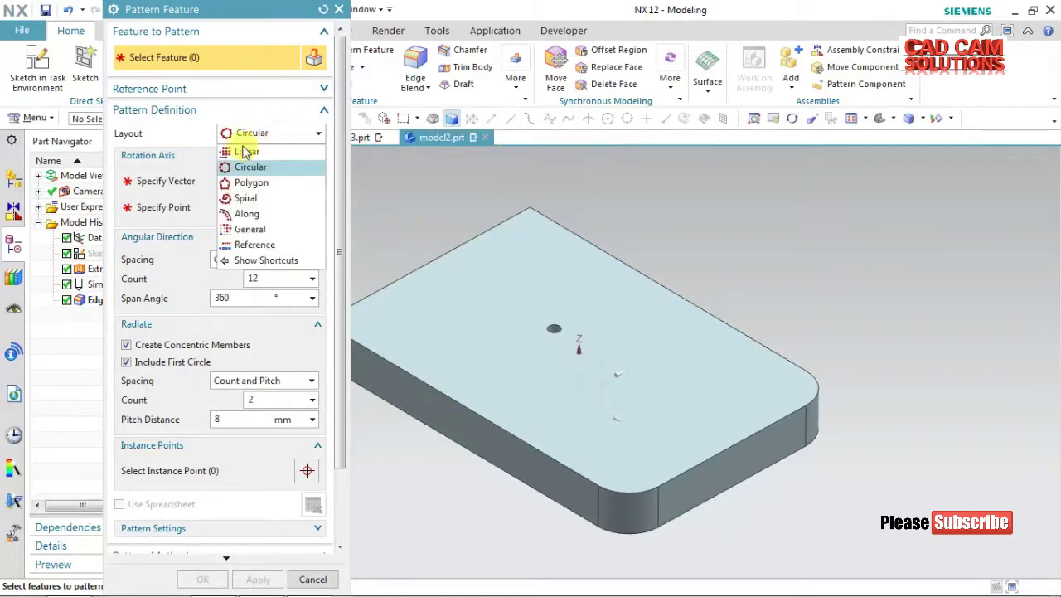
click(240, 196)
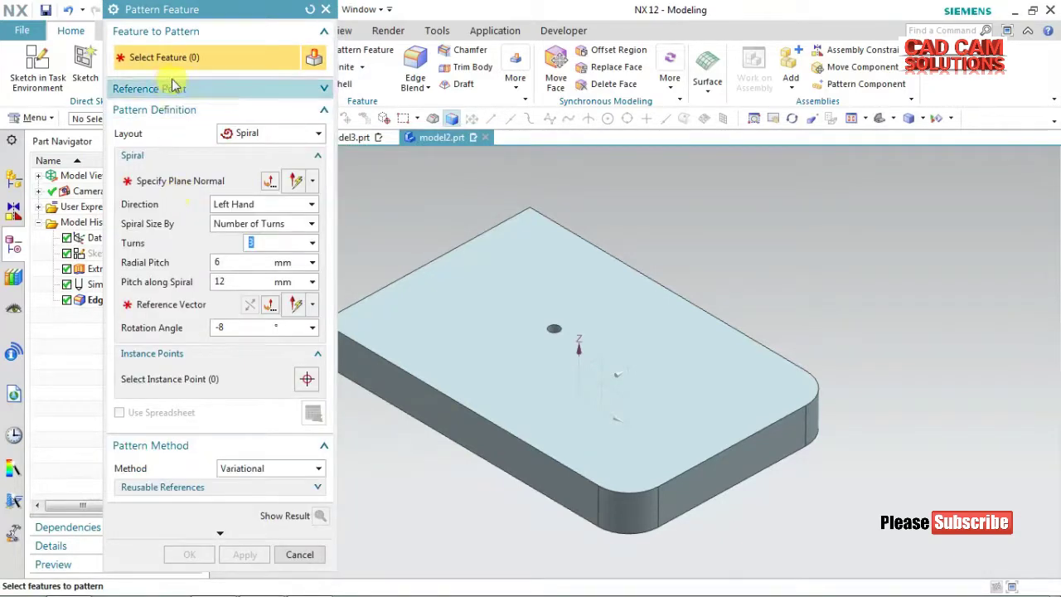
click(555, 328)
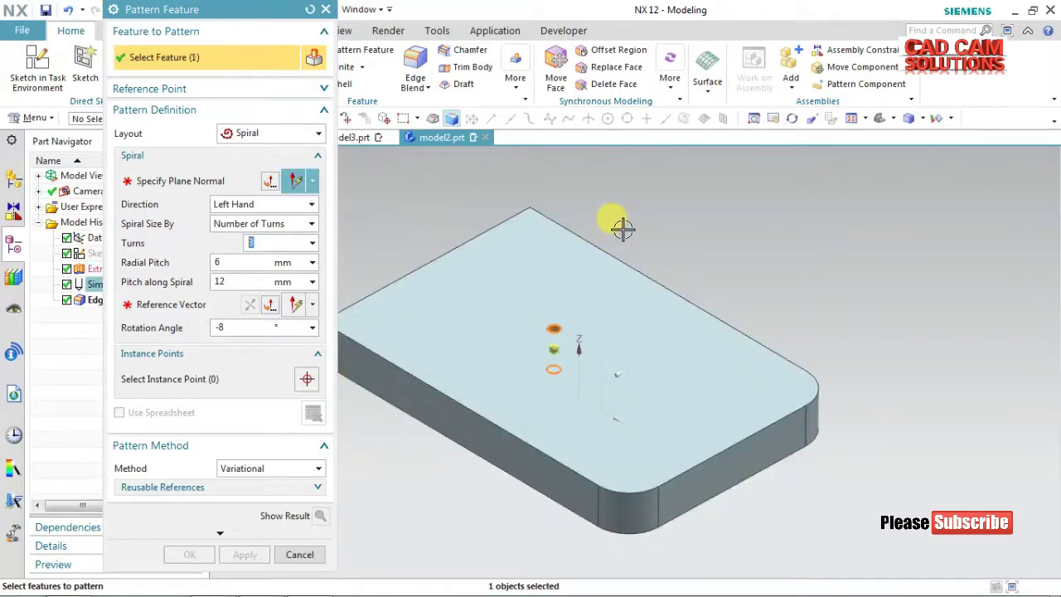
click(214, 181)
click(453, 304)
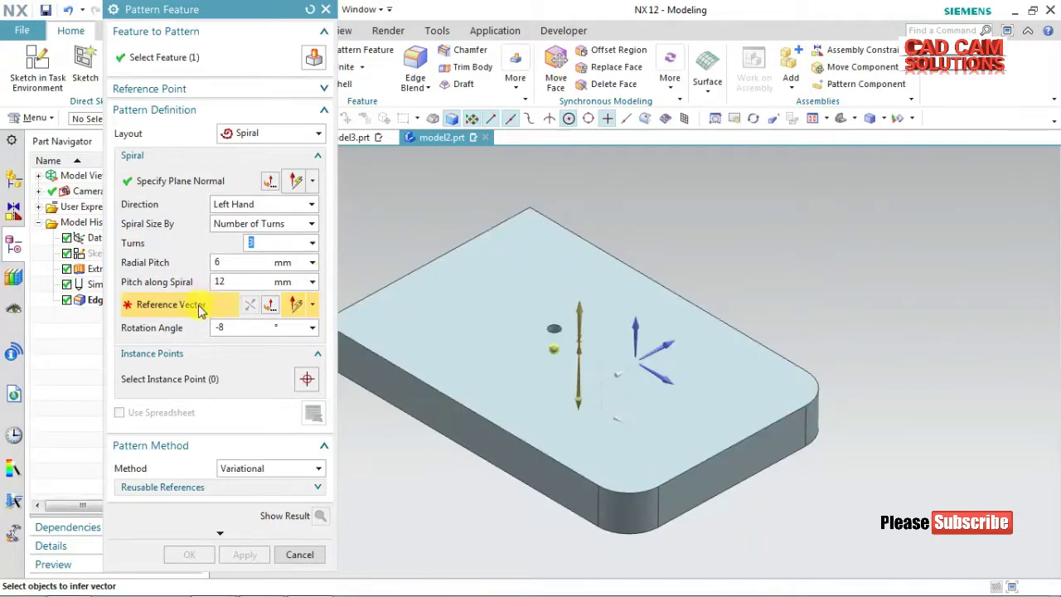
click(667, 348)
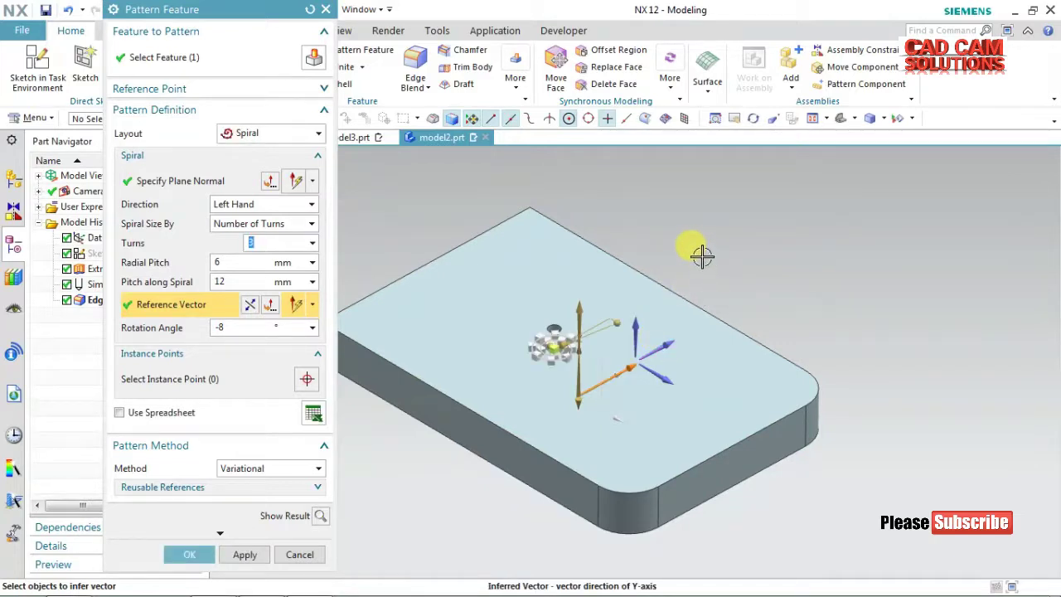
Give the spiral 20 mm radial pitch, 12 mm pitch along spiral and 0° rotation, then preview.
scroll(505, 313, up, 2)
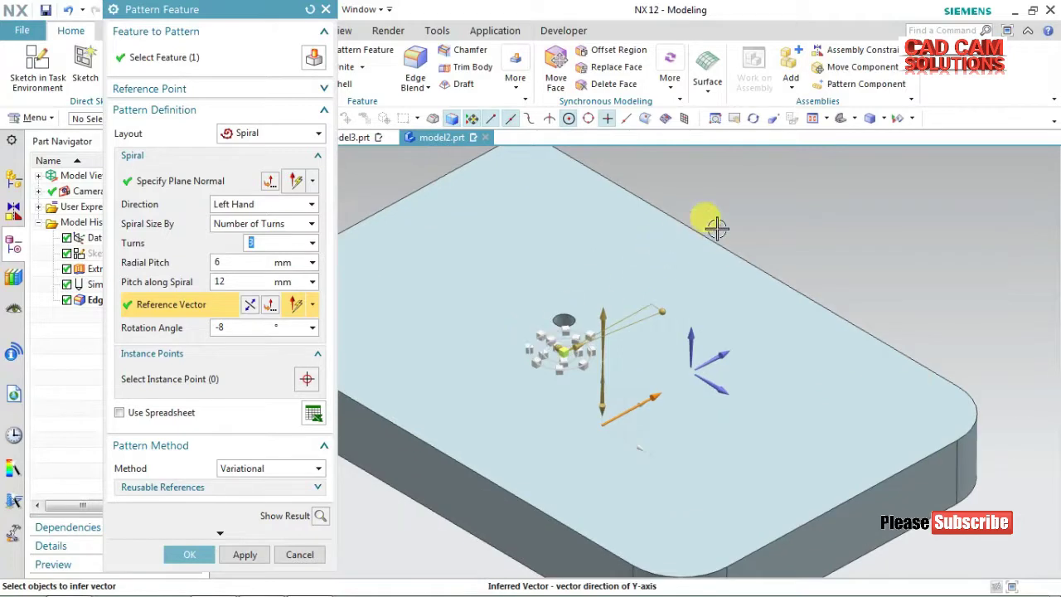
middle_drag(812, 240, 821, 262)
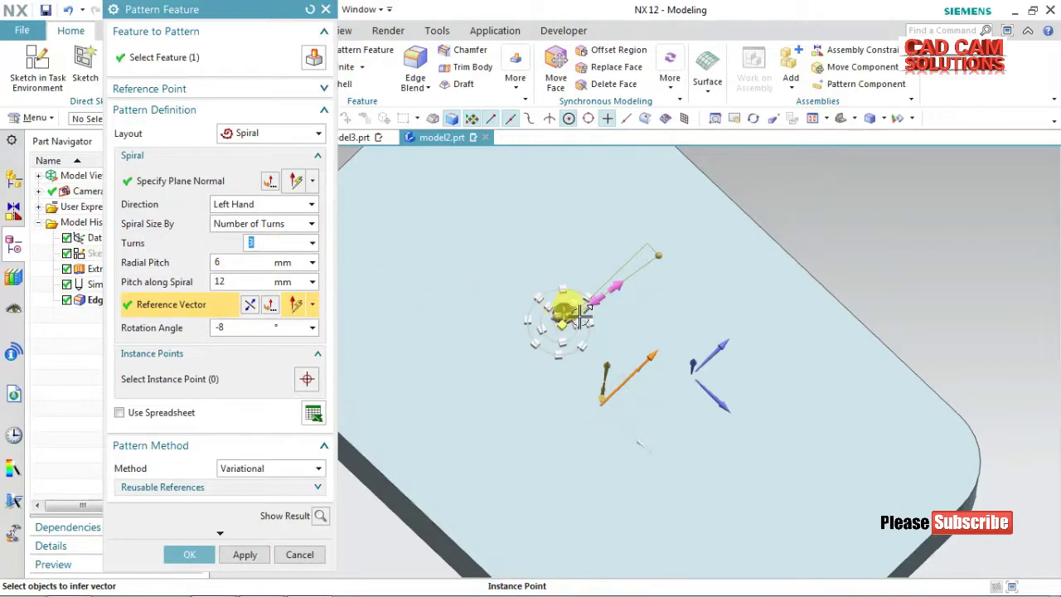
drag(577, 316, 599, 300)
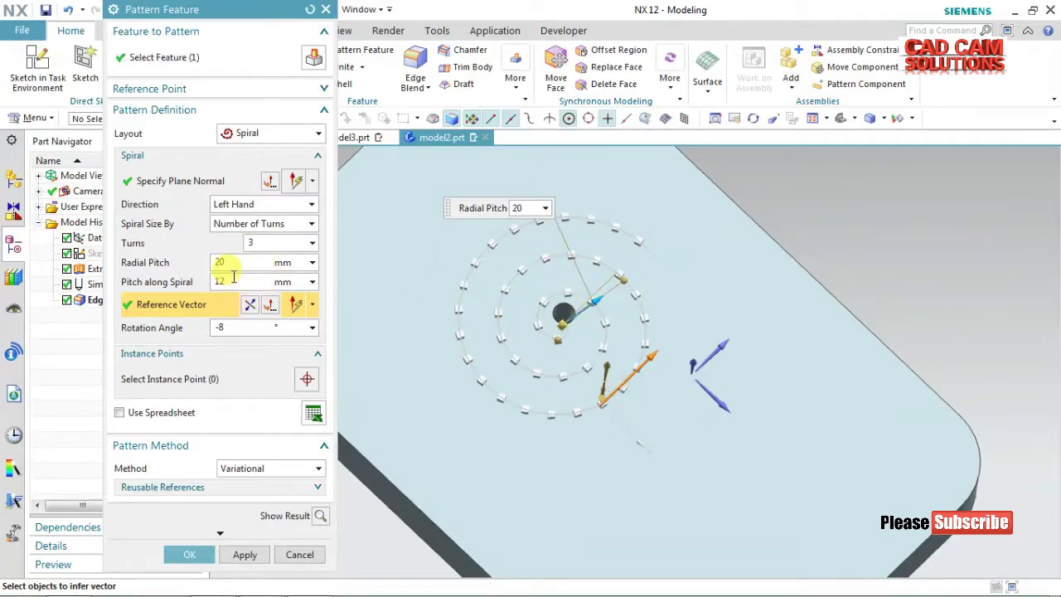
click(231, 280)
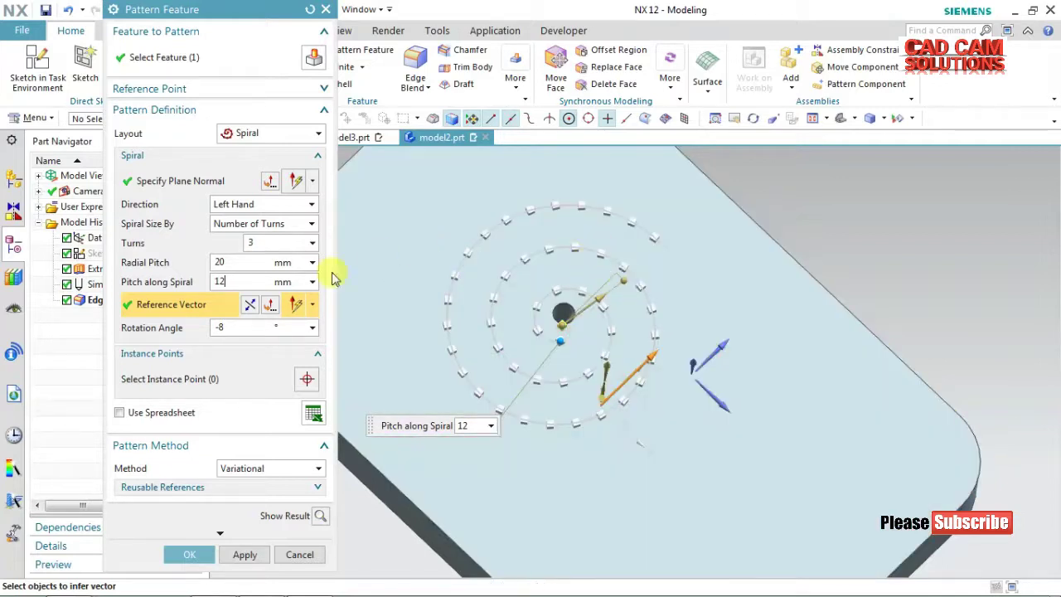
click(236, 281)
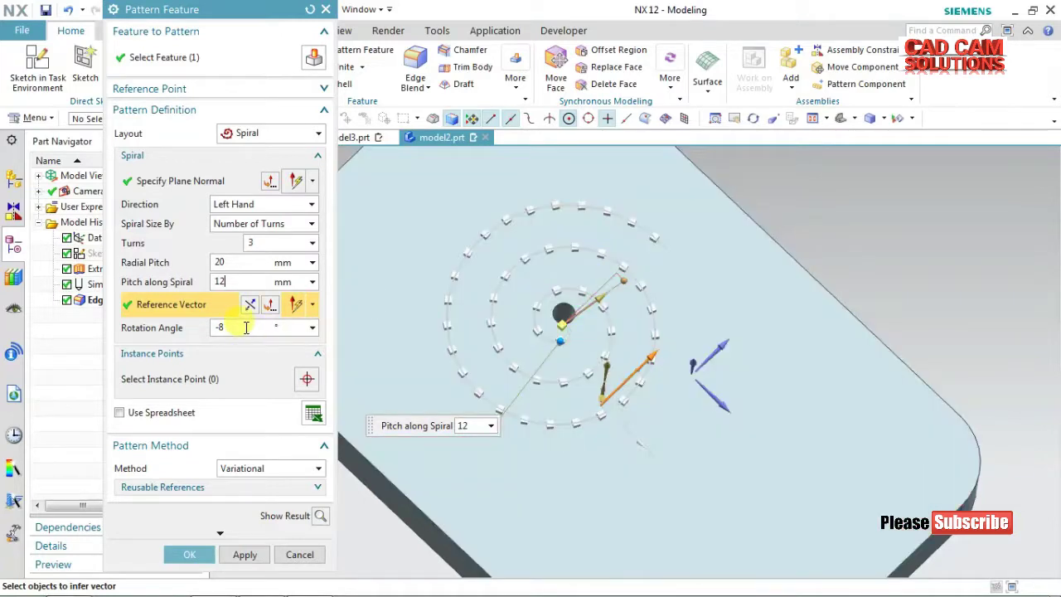
click(218, 330)
text(0)
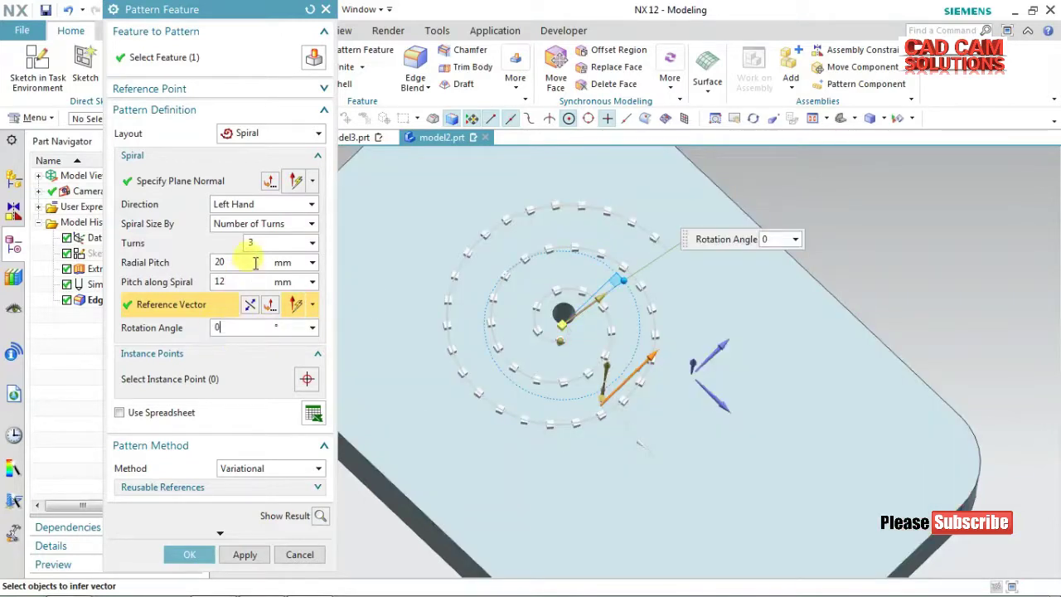
click(254, 262)
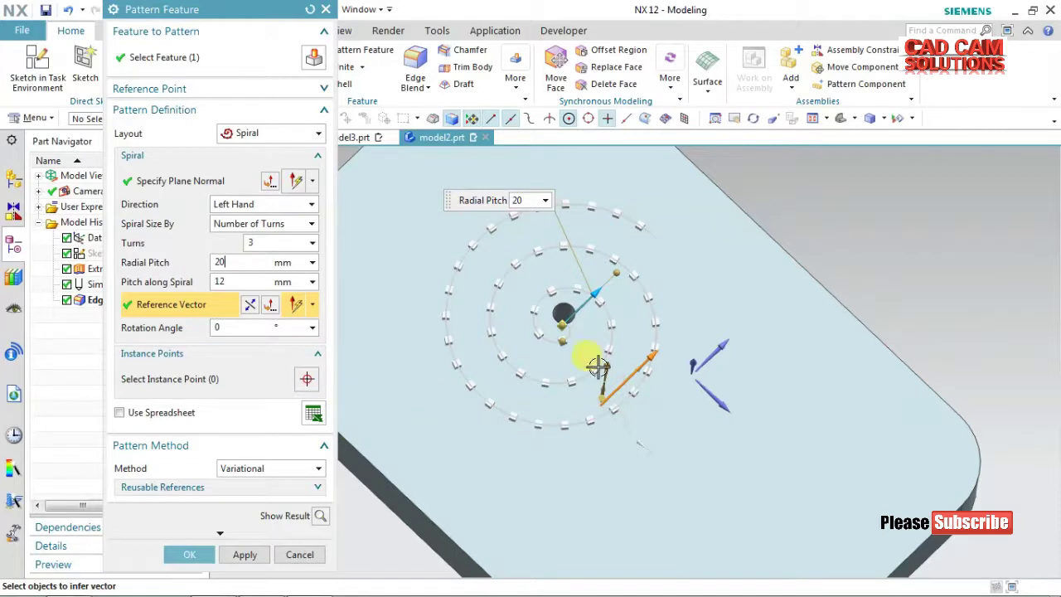
click(320, 515)
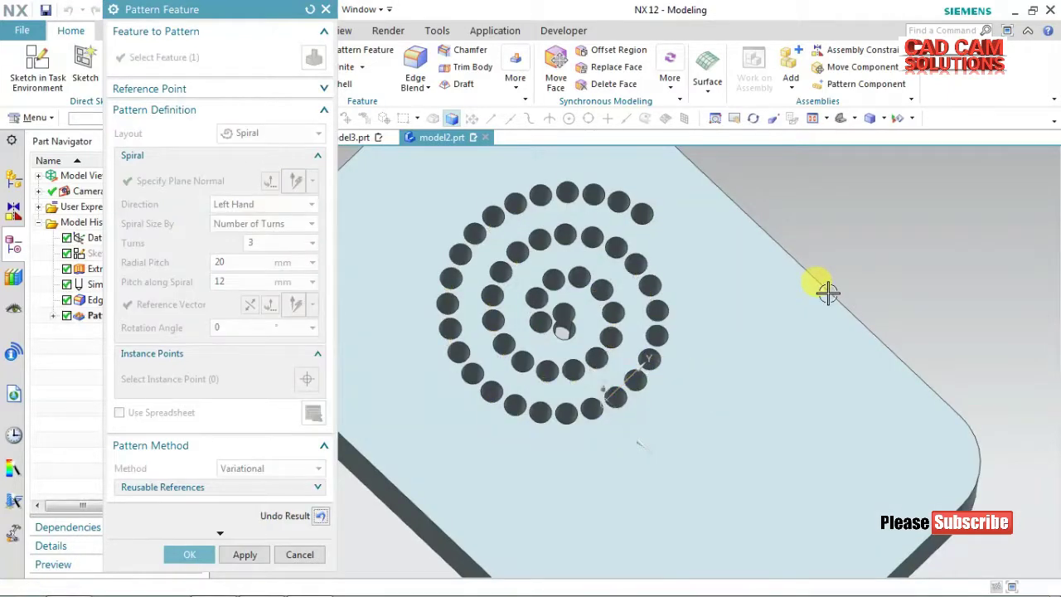
Clear the preview and apply the Spiral hole pattern, then close Pattern Feature.
middle_drag(835, 230, 835, 252)
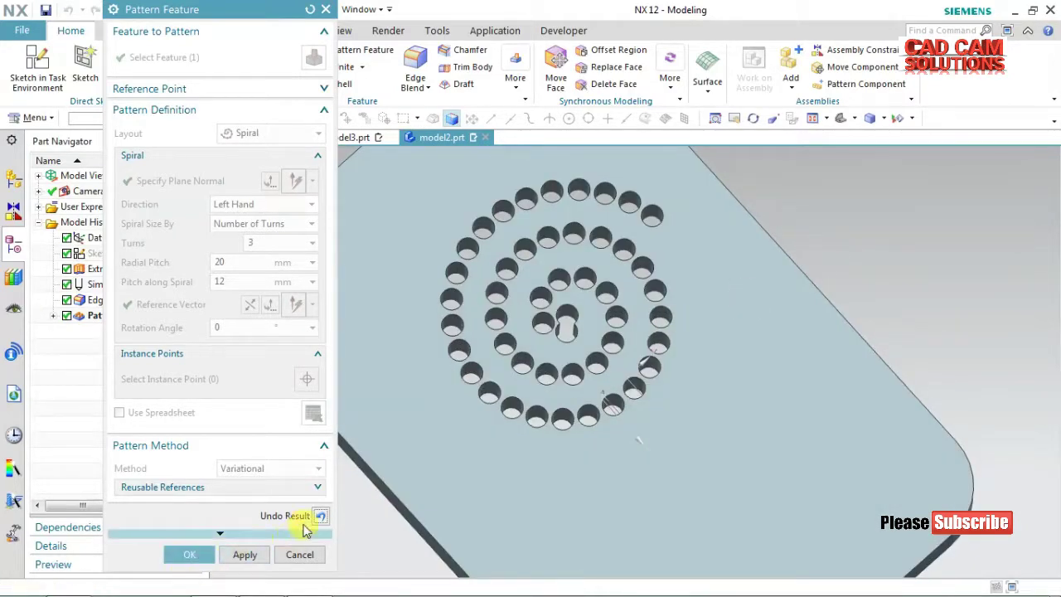
click(318, 516)
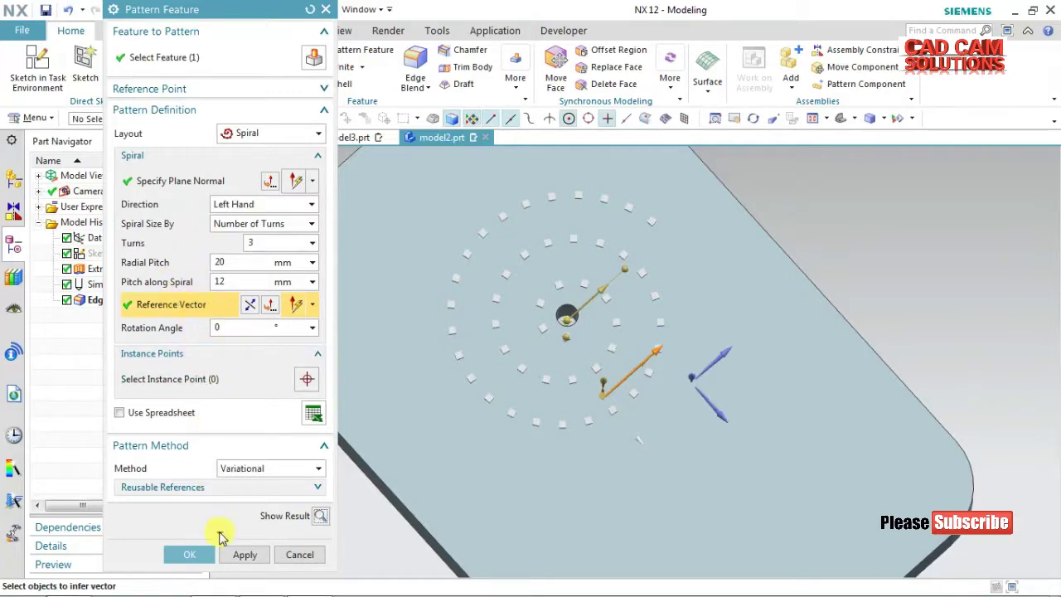
click(268, 134)
click(269, 136)
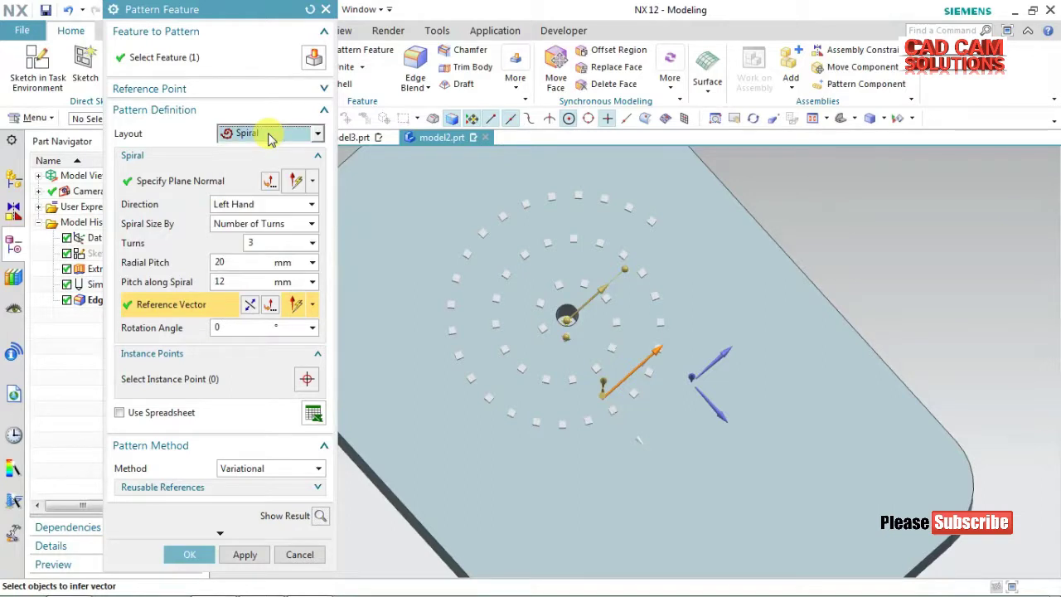
click(244, 555)
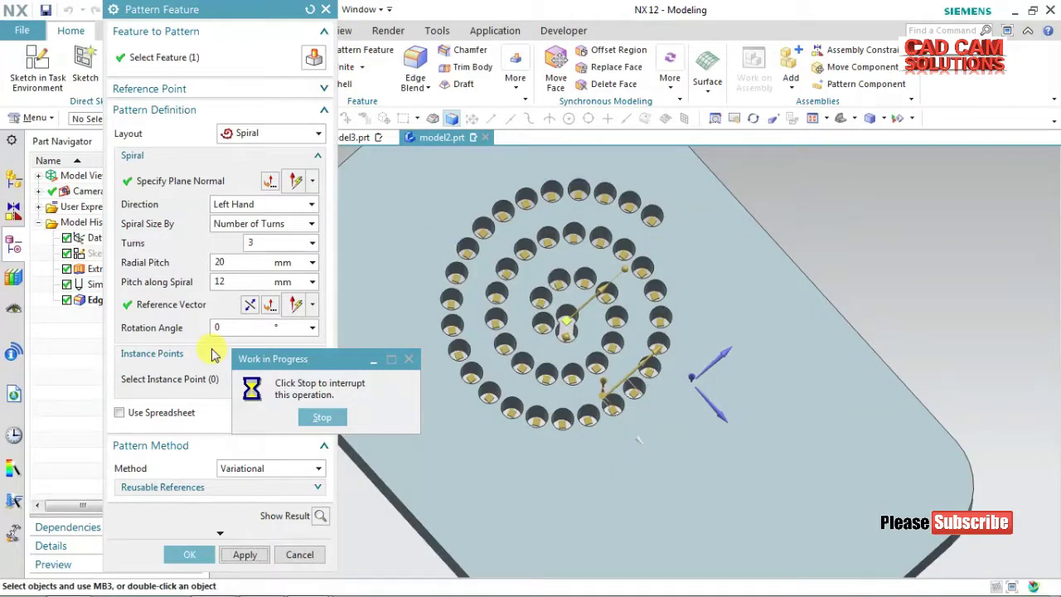
click(300, 554)
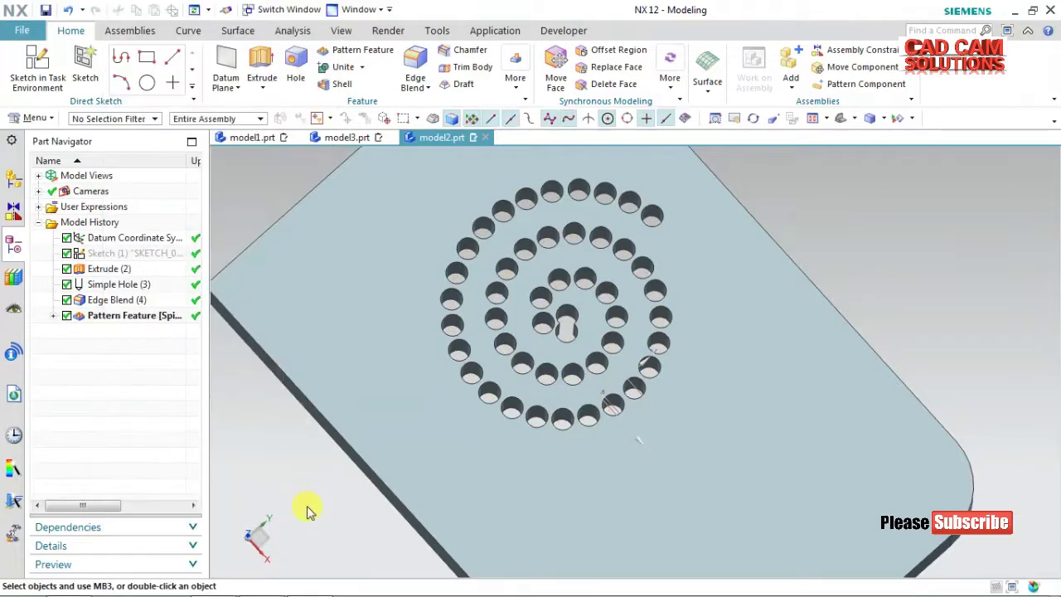
Orbit and zoom to an isometric view of the whole plate.
scroll(341, 474, up, 2)
scroll(339, 469, down, 5)
mouse_move(339, 469)
middle_down()
mouse_move(353, 417)
mouse_move(316, 400)
mouse_move(308, 422)
mouse_move(398, 415)
middle_up()
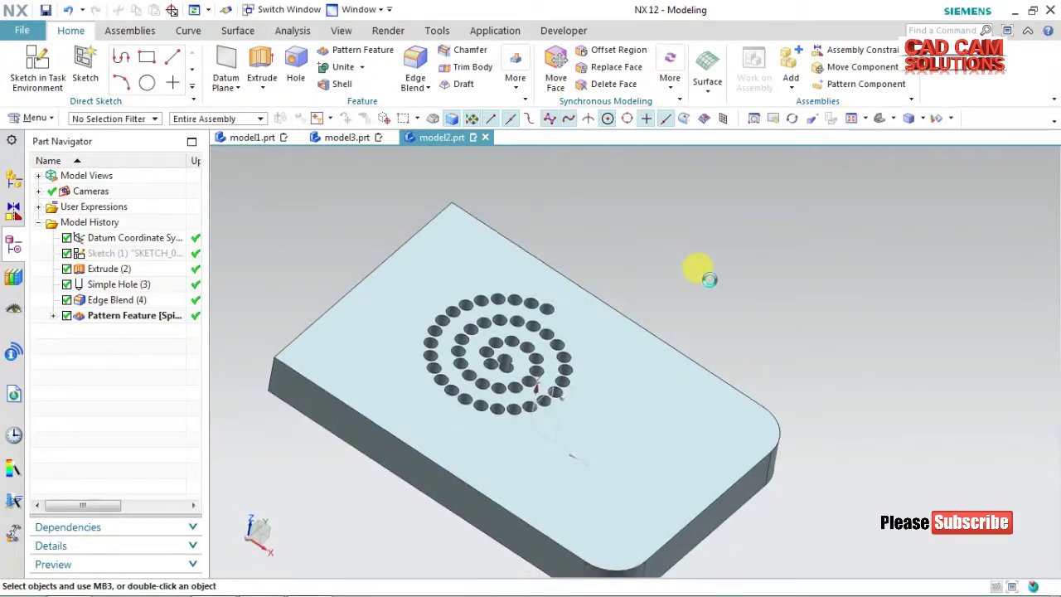
middle_drag(701, 274, 392, 160)
click(38, 65)
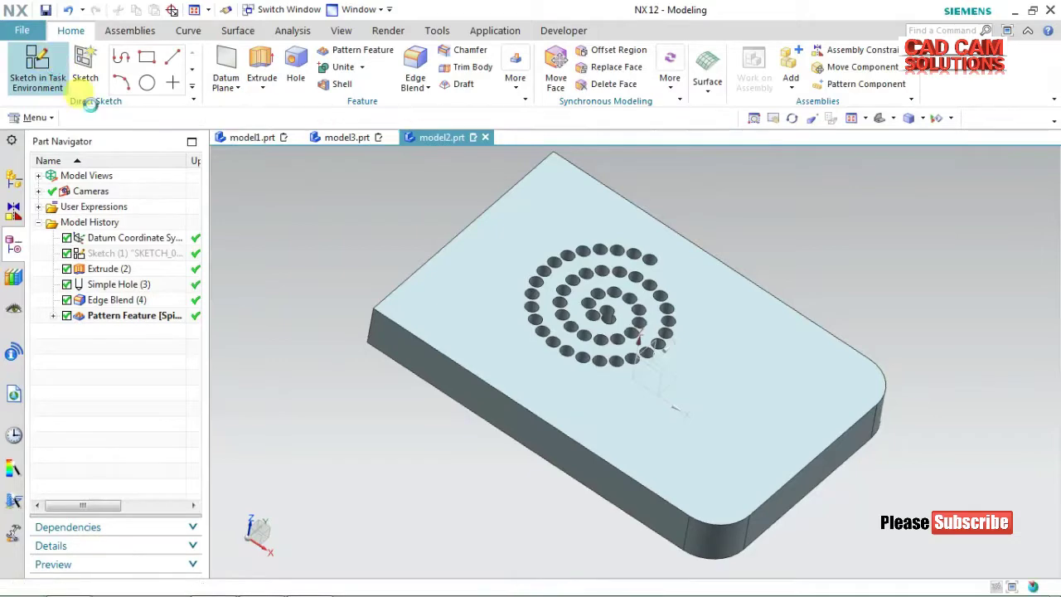
Place the sketch on the plate's top face with an X-axis reference, viewed flat from above.
click(689, 461)
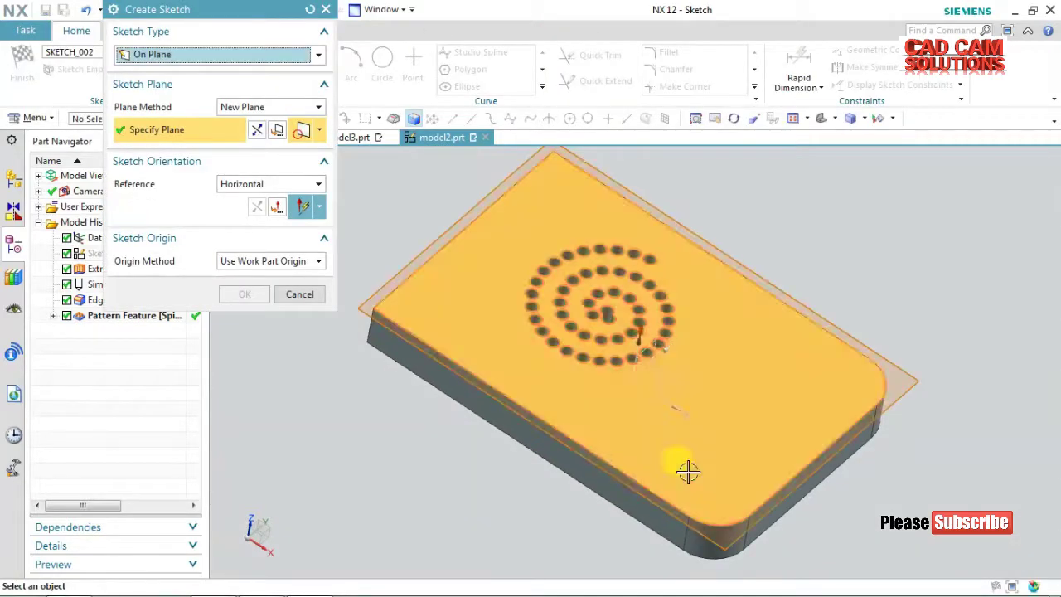
click(666, 371)
click(247, 294)
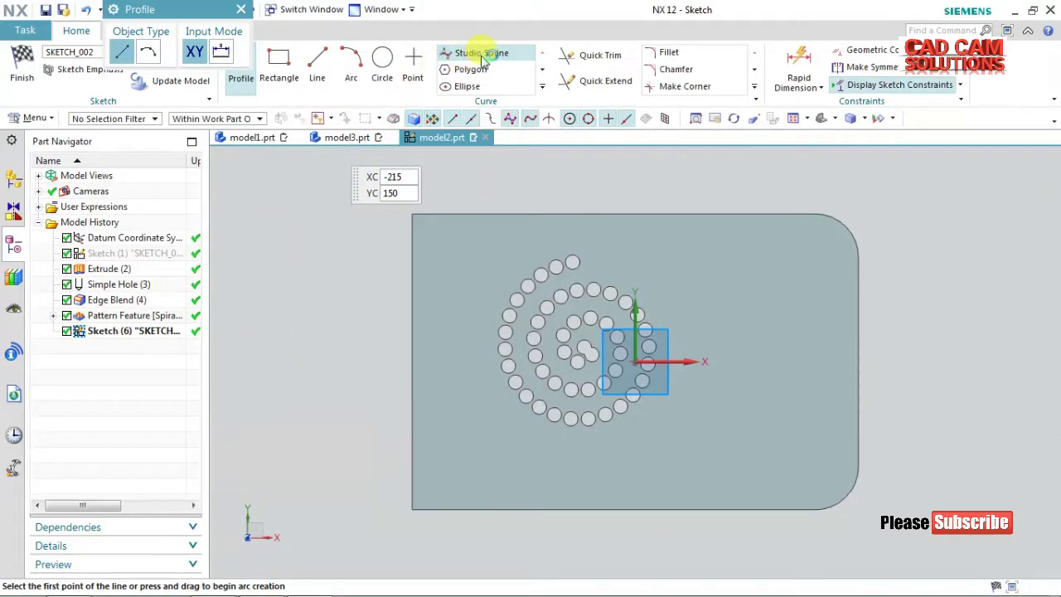
key(Escape)
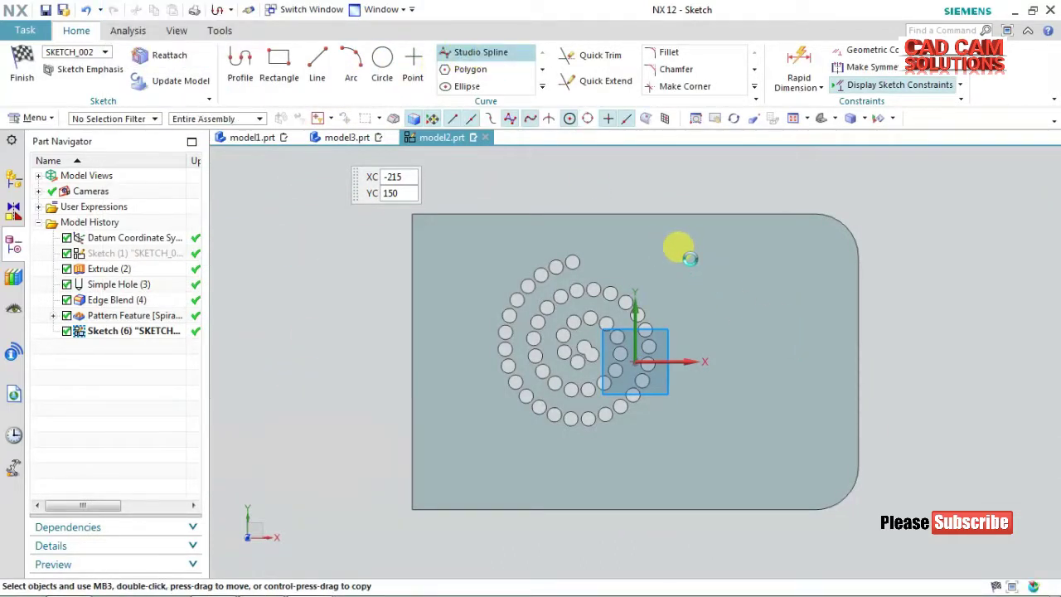
Draw a nine-pole studio spline down the plate's right side and along its lower part.
key(s)
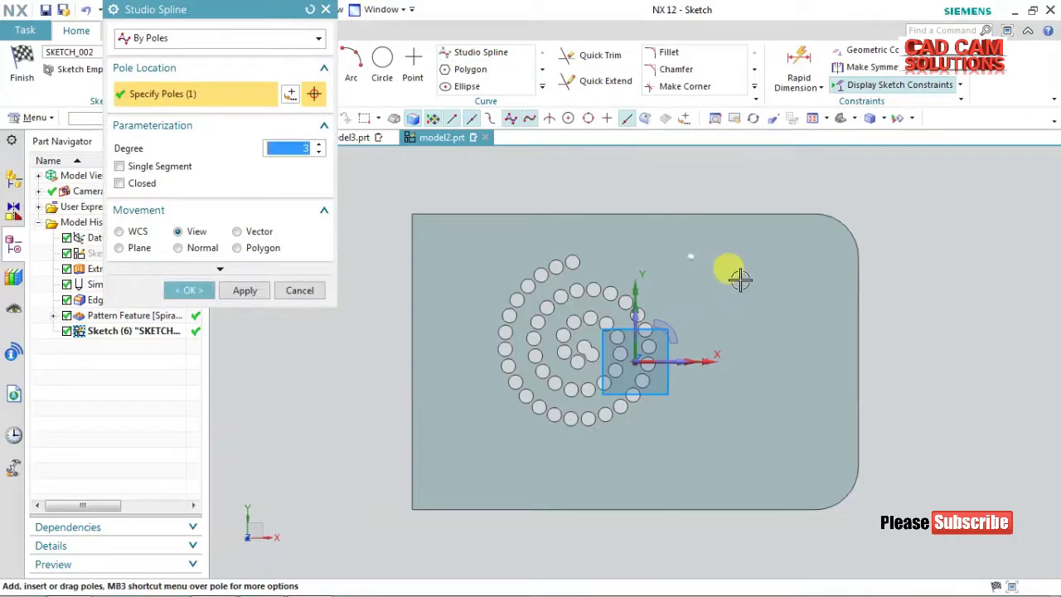
click(754, 282)
click(784, 318)
click(795, 386)
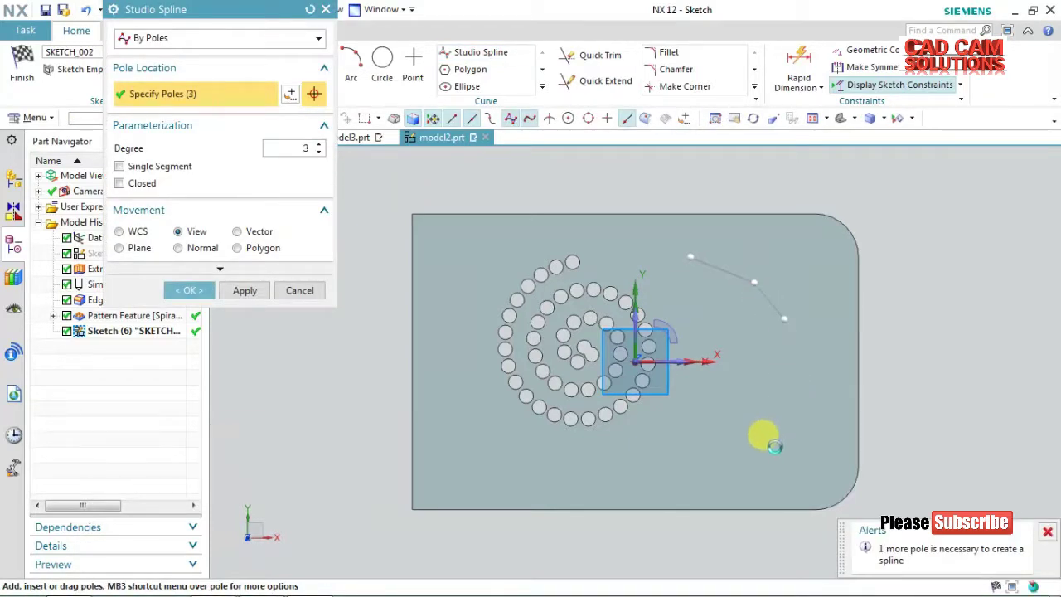
click(772, 450)
click(713, 455)
click(684, 456)
click(612, 463)
click(581, 464)
click(189, 290)
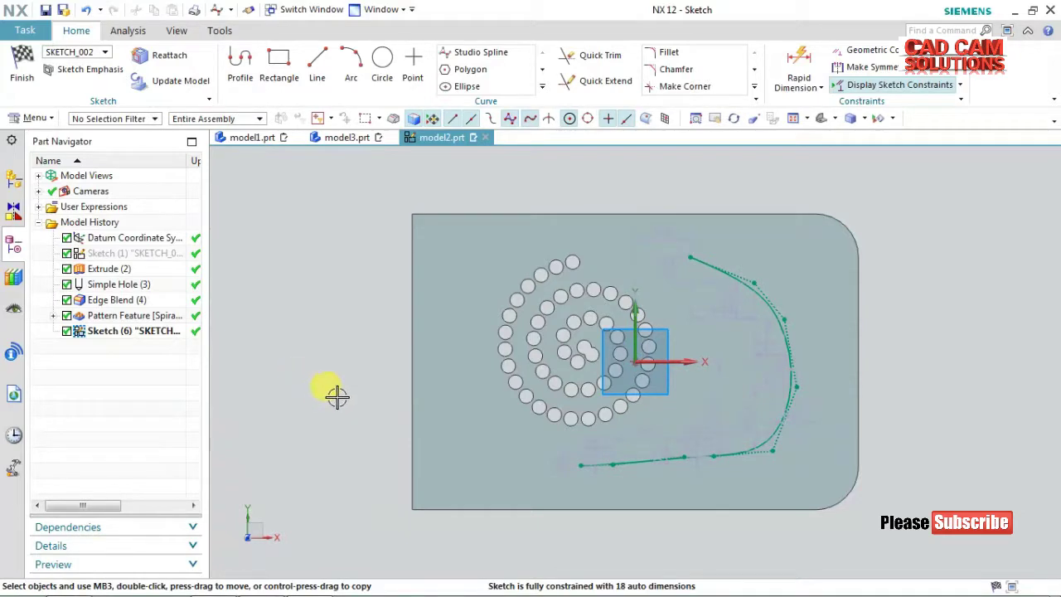
middle_drag(336, 396, 305, 366)
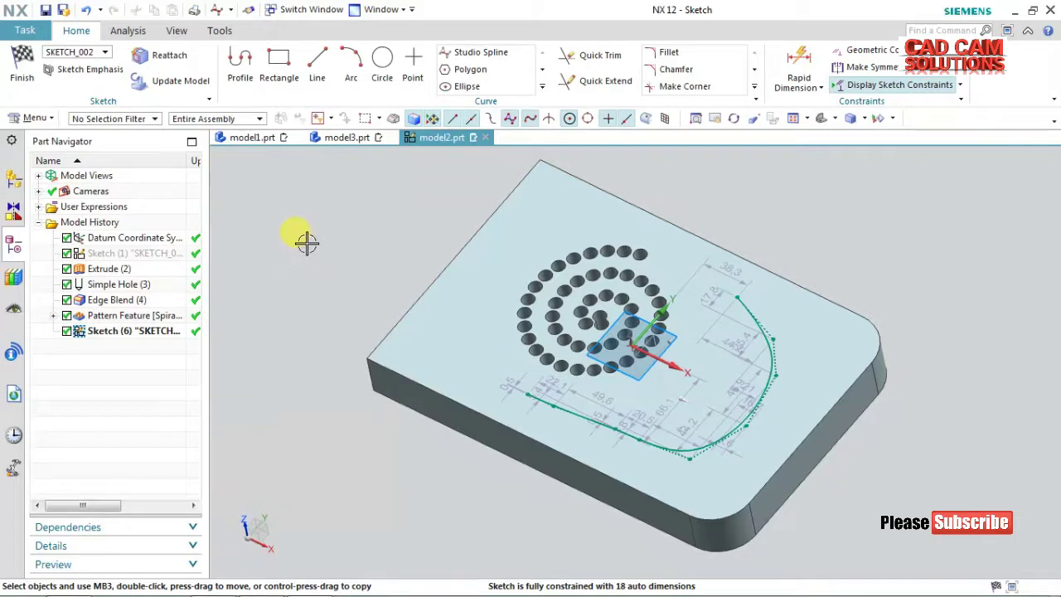
click(22, 66)
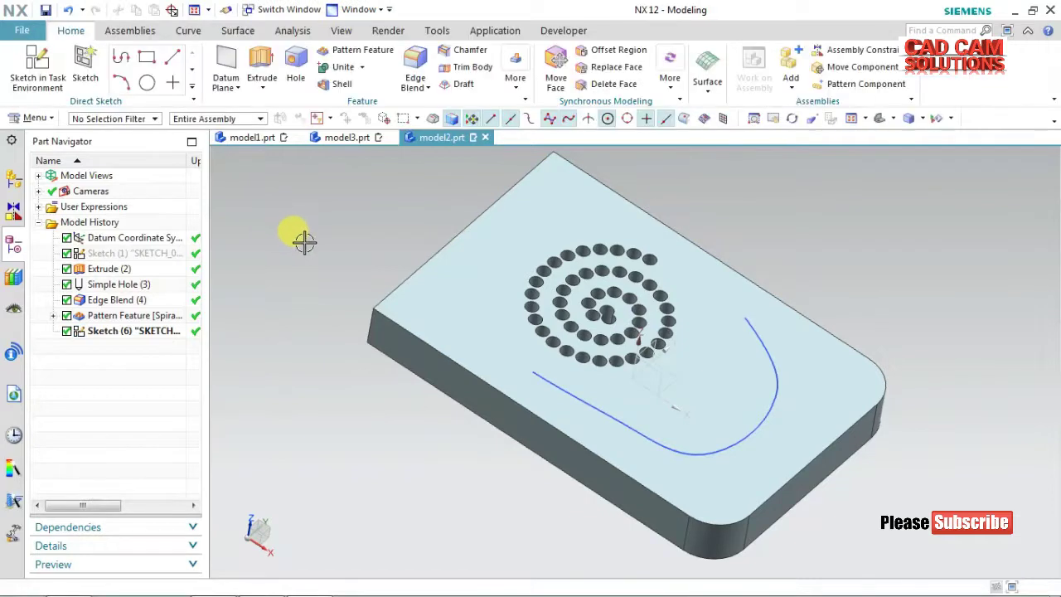
Start another sketch on the plate's top face with its reference direction set.
middle_drag(299, 237, 296, 218)
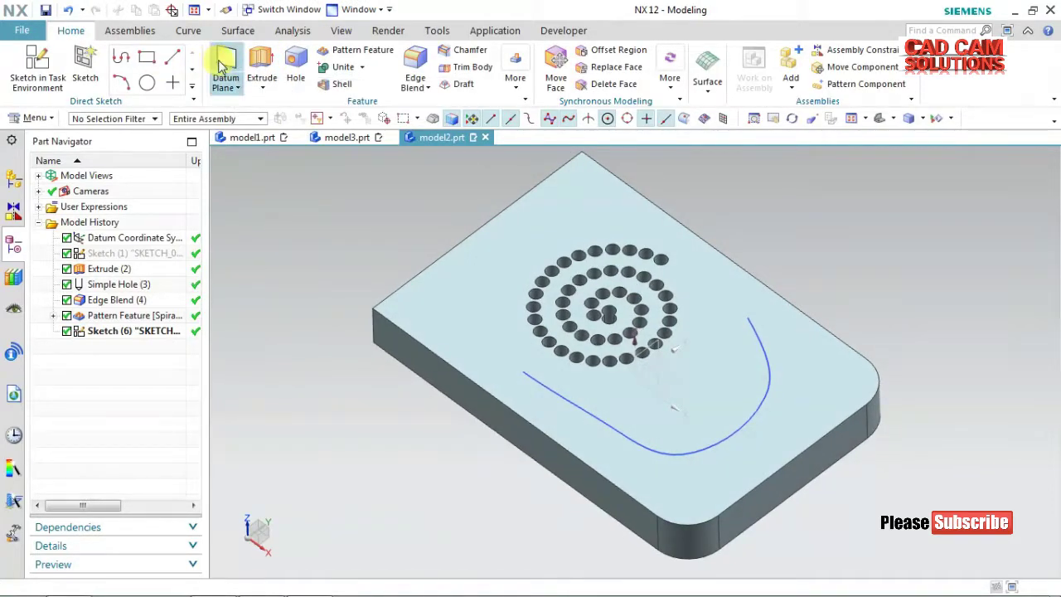
click(37, 70)
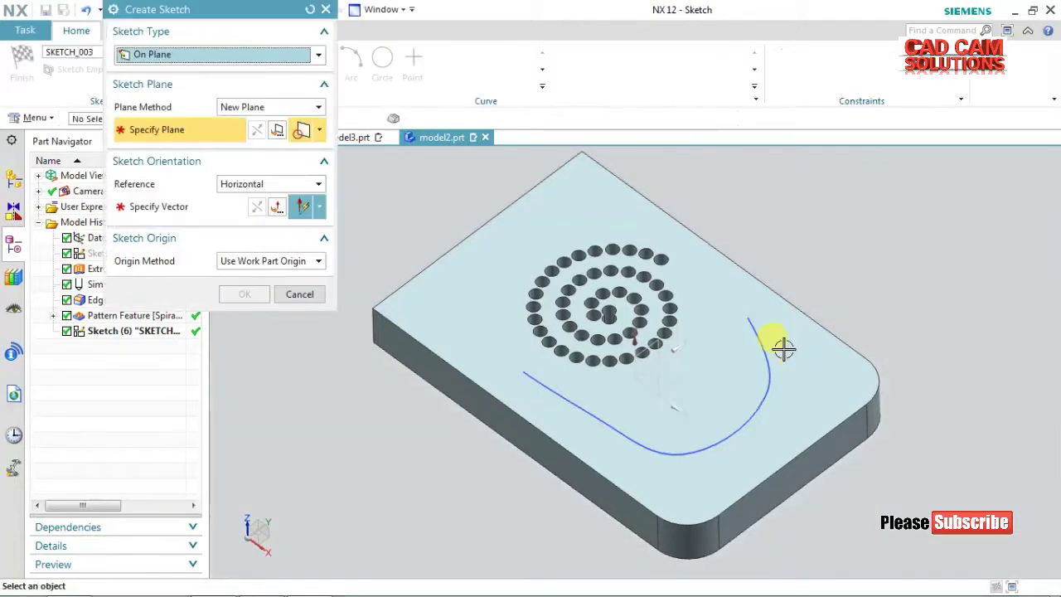
click(771, 344)
click(668, 384)
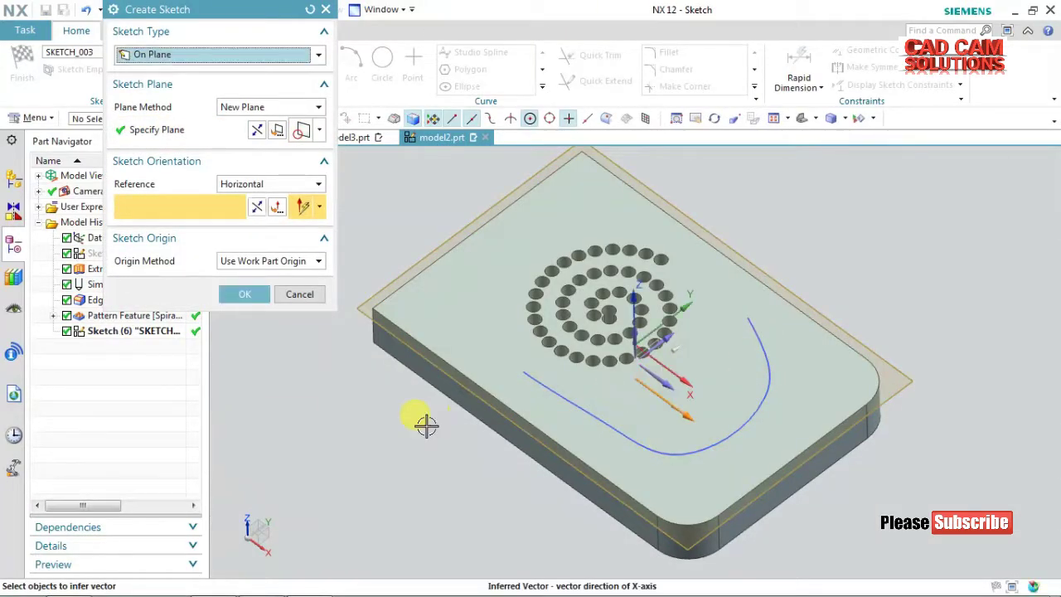
middle_click(331, 364)
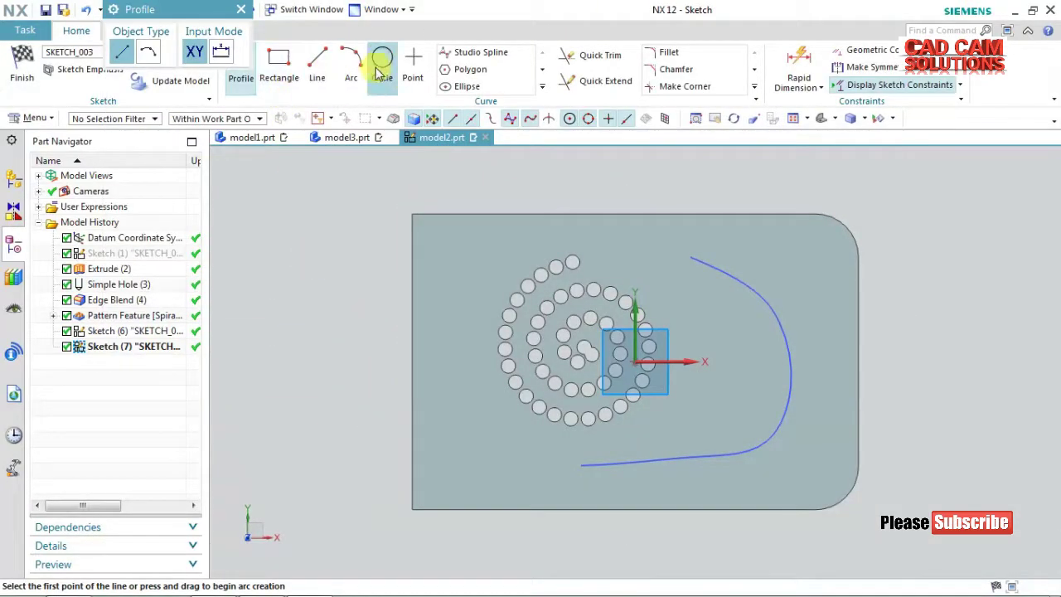
Draw a small circle centred on the spline's upper end and finish the sketch.
click(382, 59)
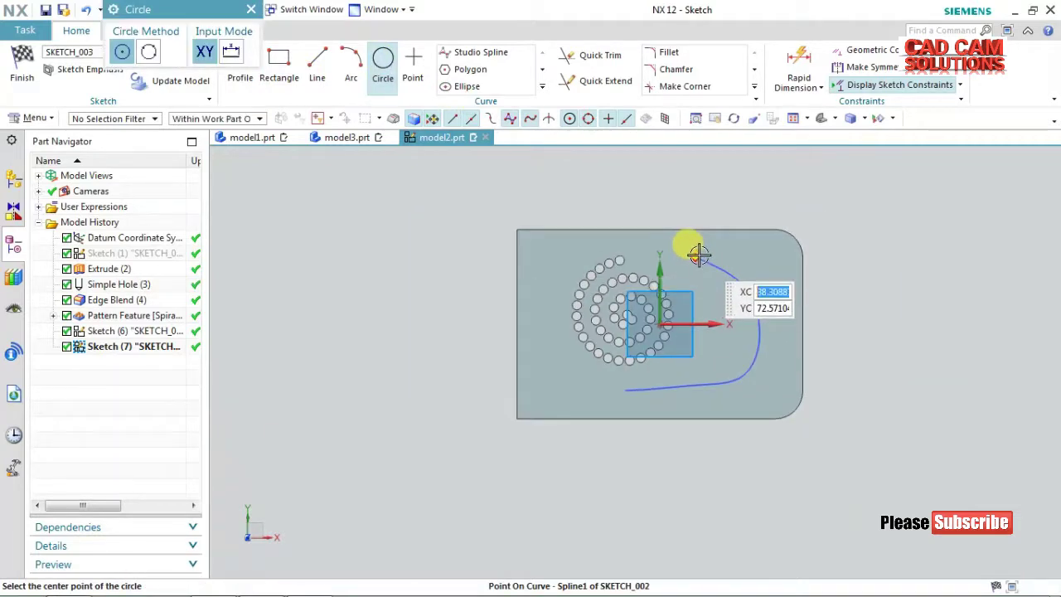
click(701, 253)
scroll(701, 255, up, 3)
scroll(702, 254, up, 2)
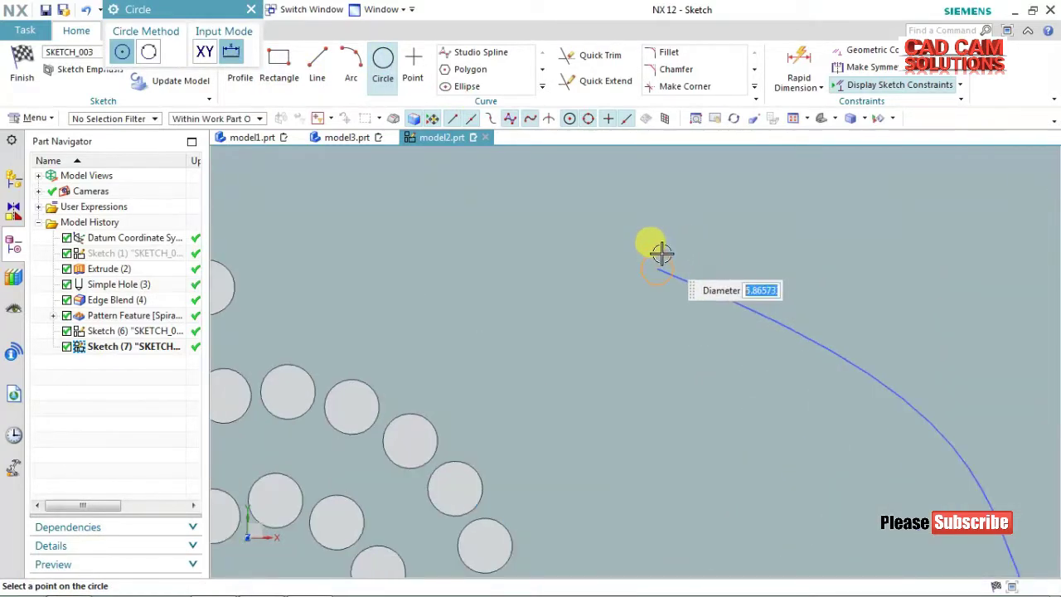
key(Return)
click(30, 83)
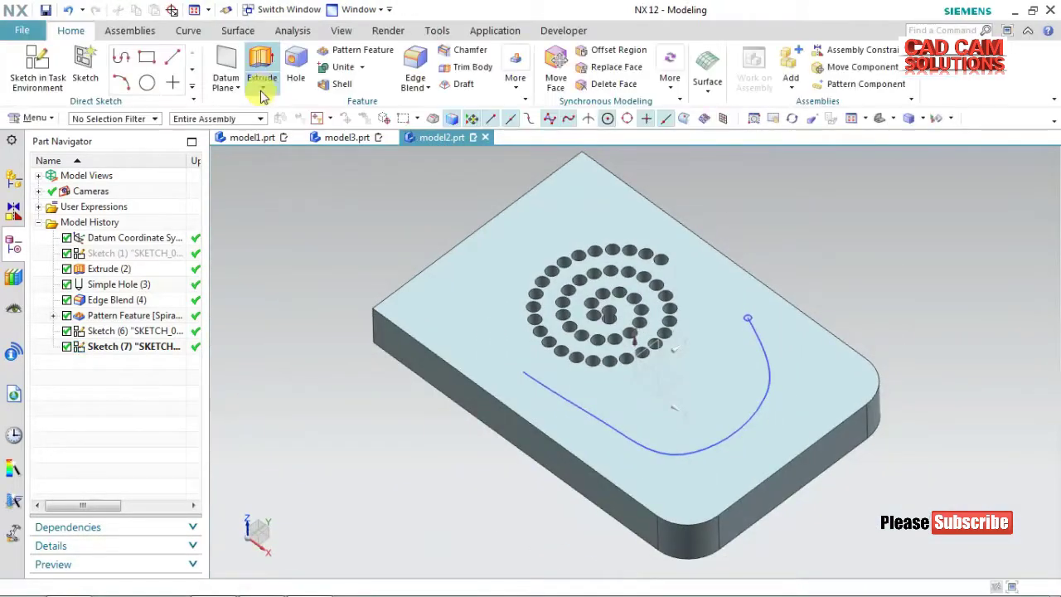
click(261, 56)
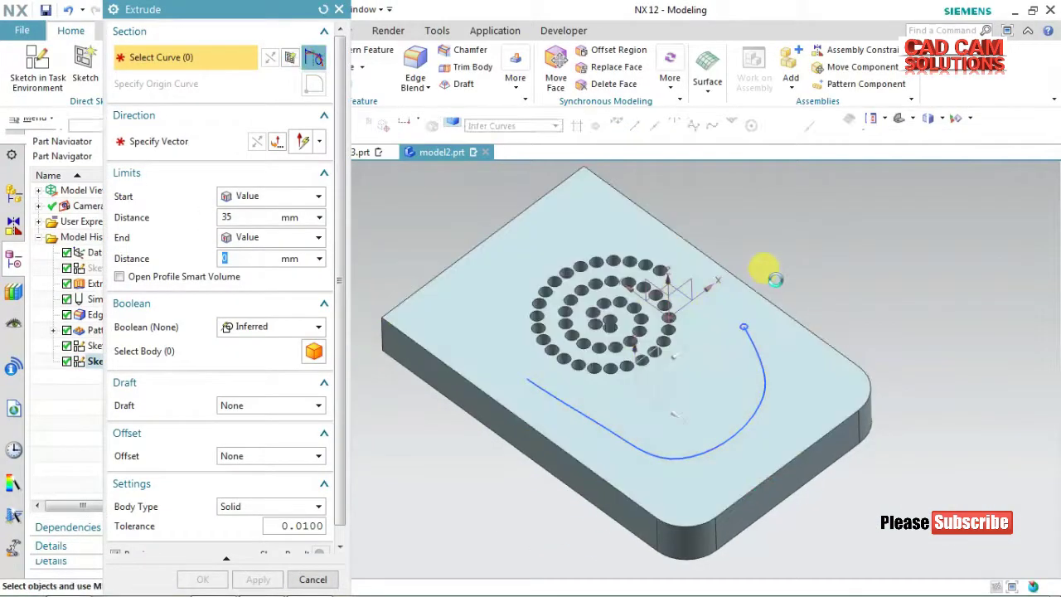
Back out of Extrude and finish the circle sketch despite the warning.
key(Escape)
key(ctrl+z)
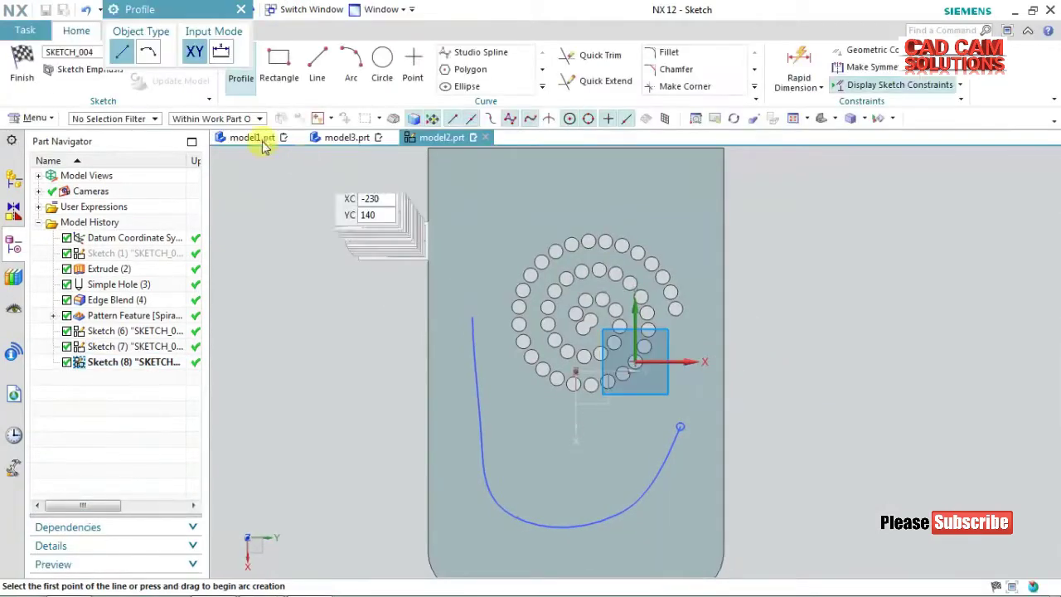
key(ctrl+q)
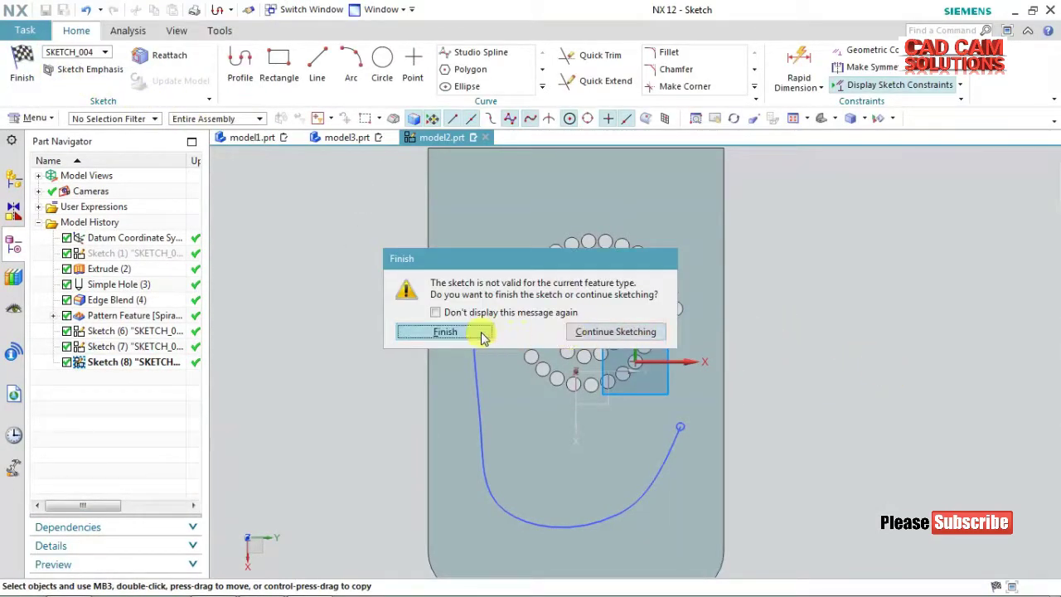
click(479, 331)
Extrude a 35 mm pin from the small circle, united with the plate.
key(x)
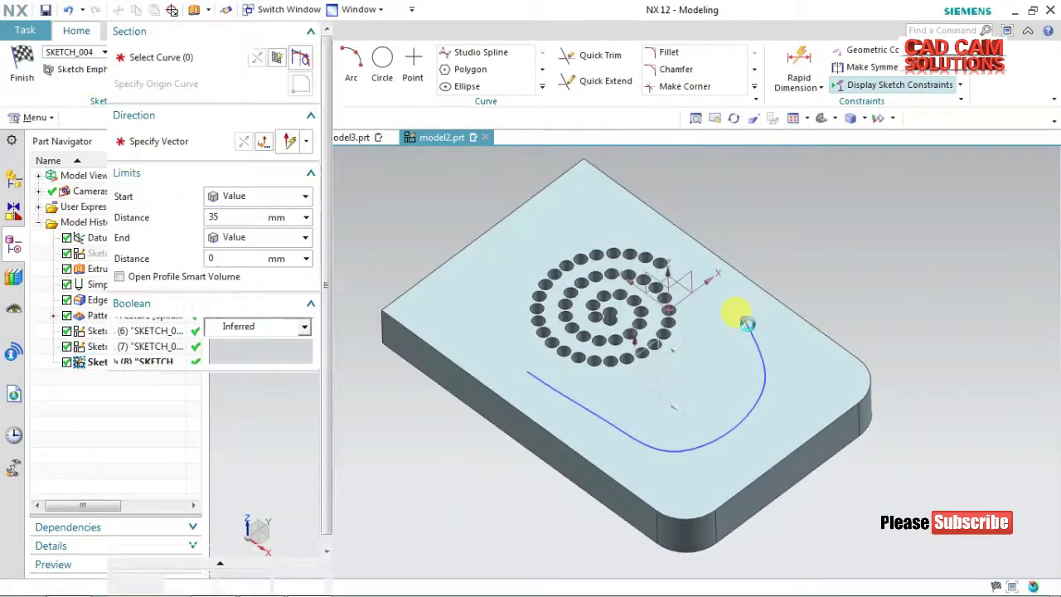
scroll(746, 321, up, 2)
scroll(749, 317, up, 1)
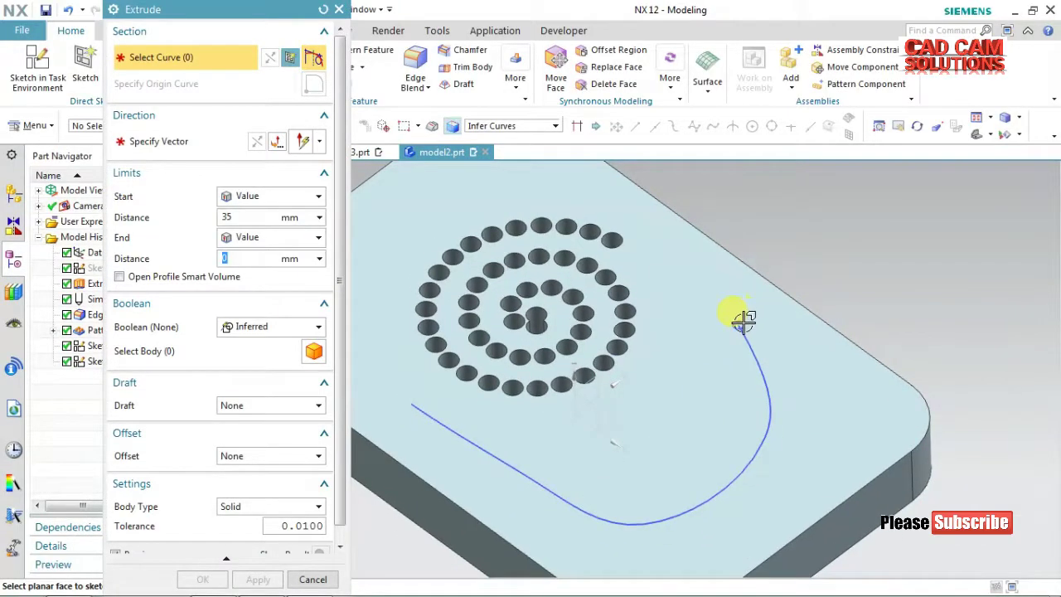
click(741, 324)
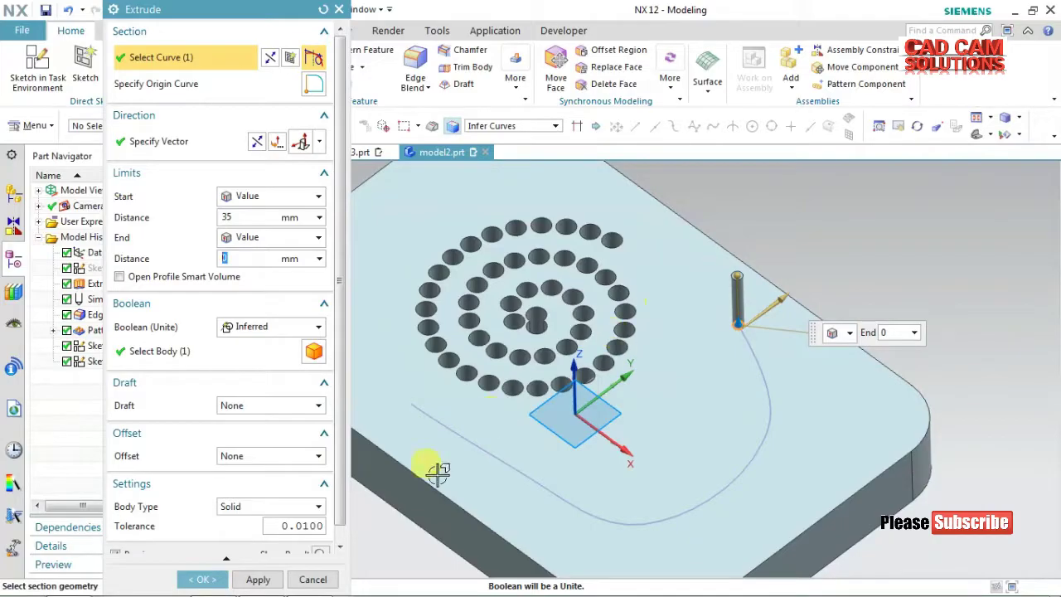
click(211, 582)
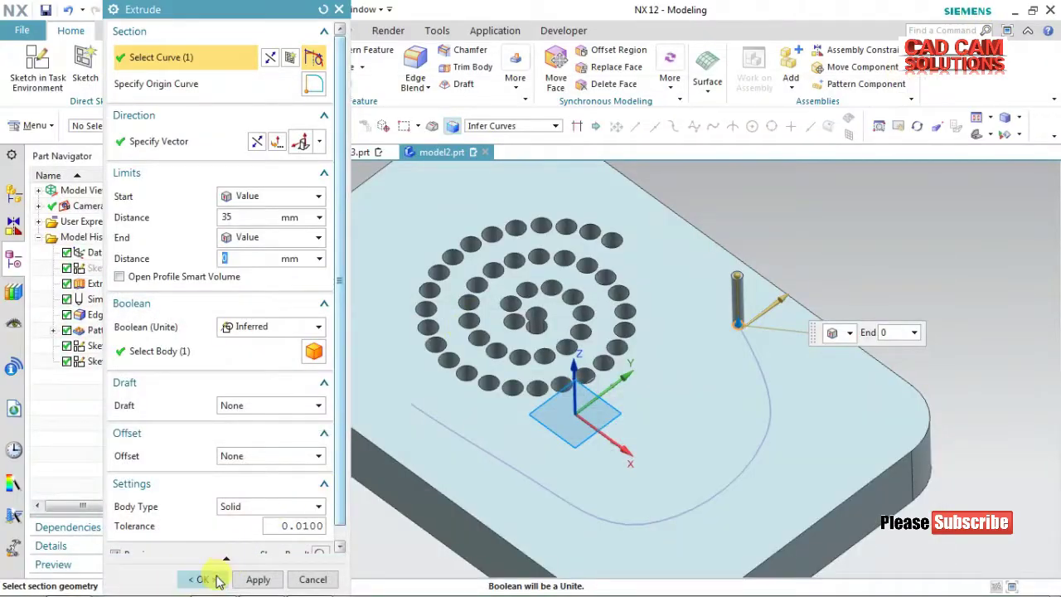
click(207, 578)
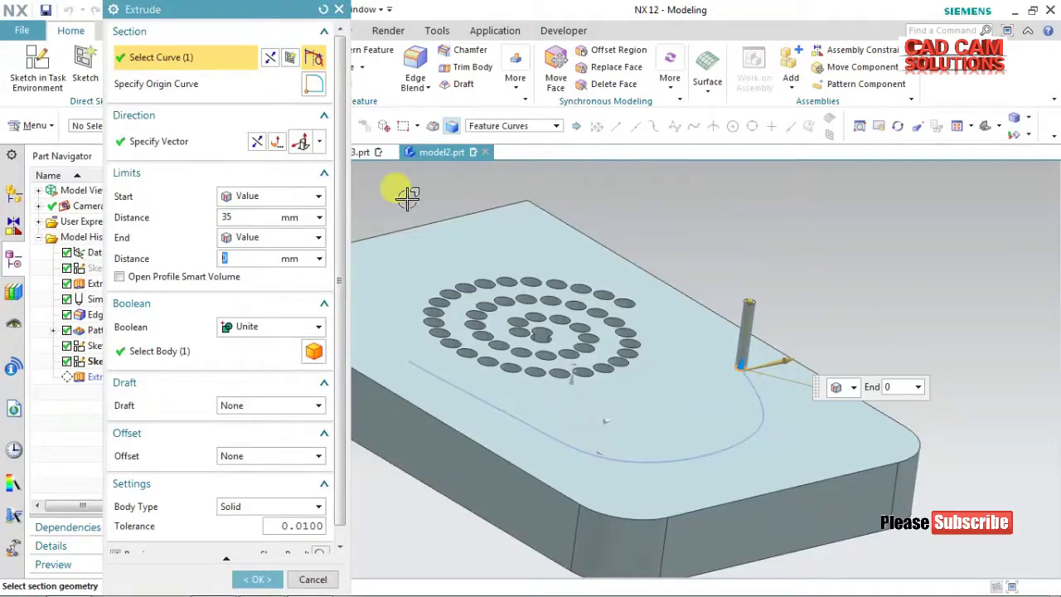
click(267, 575)
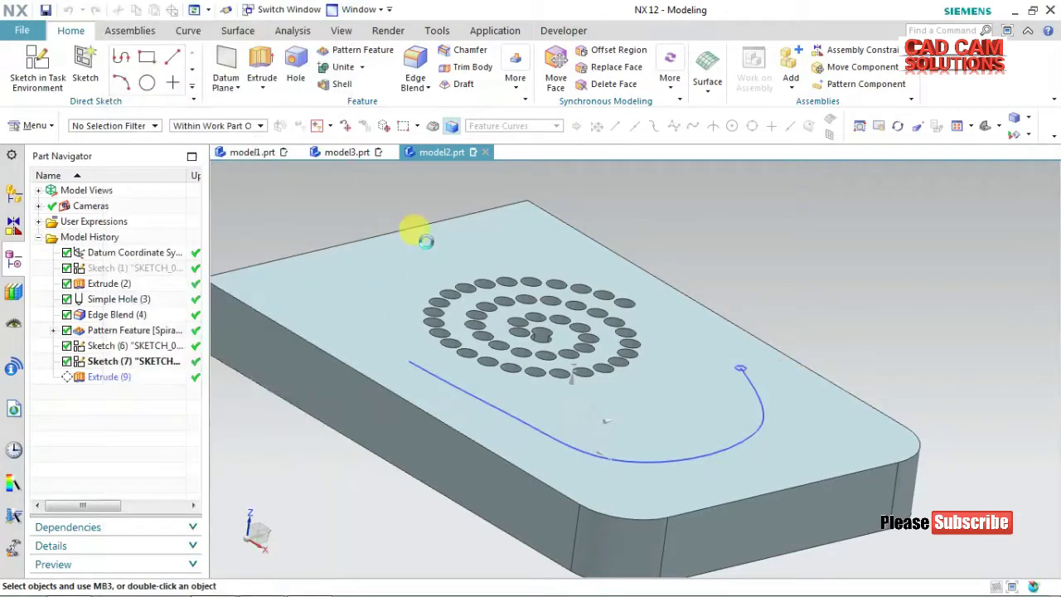
middle_drag(395, 202, 396, 214)
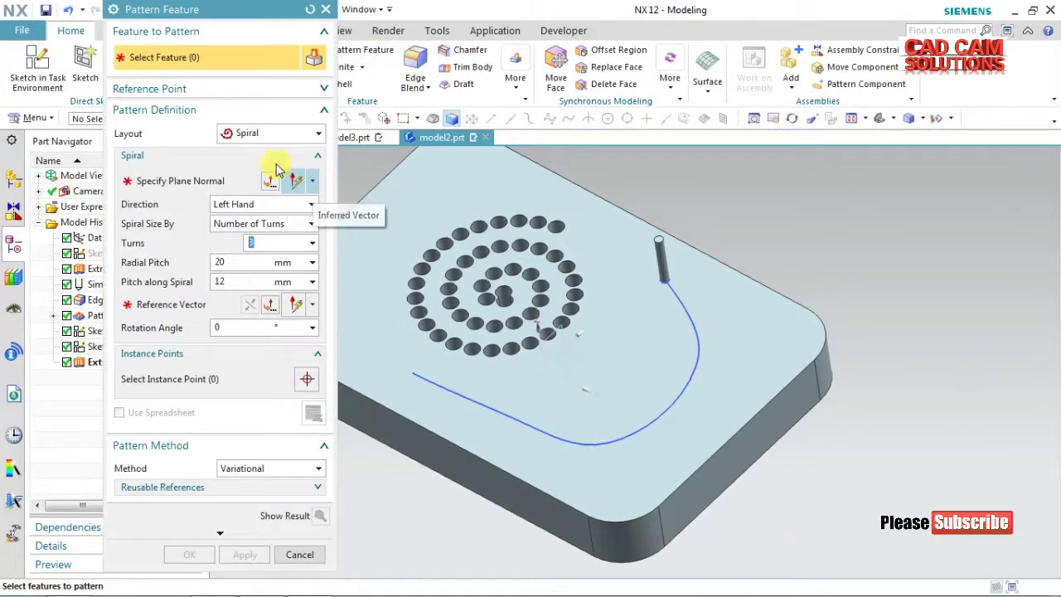
Reopen Pattern Feature and select the pin extrude as the feature to pattern.
click(270, 134)
click(249, 213)
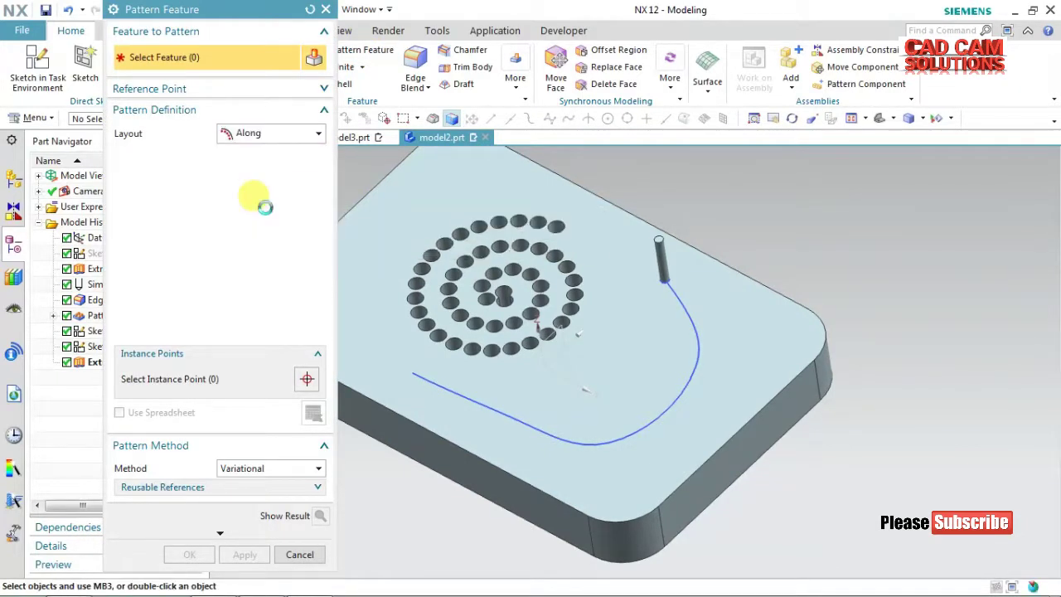
click(689, 317)
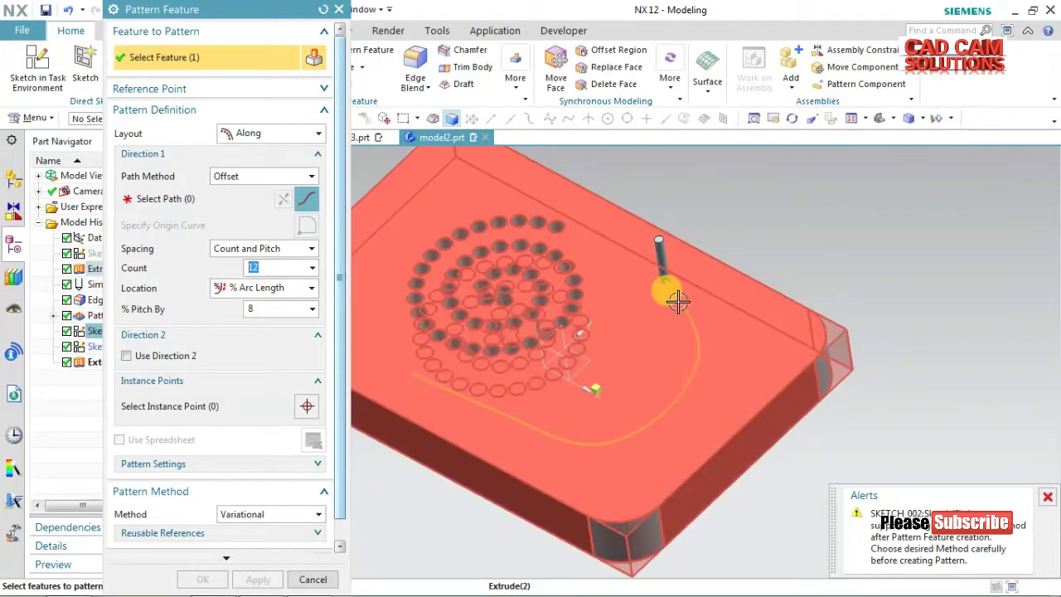
key(Escape)
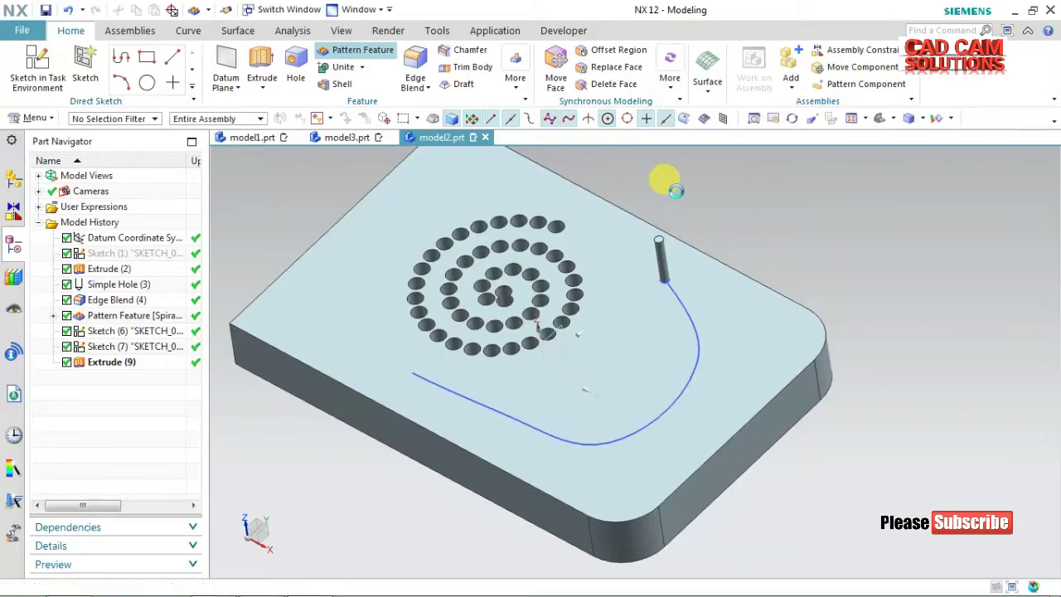
click(662, 241)
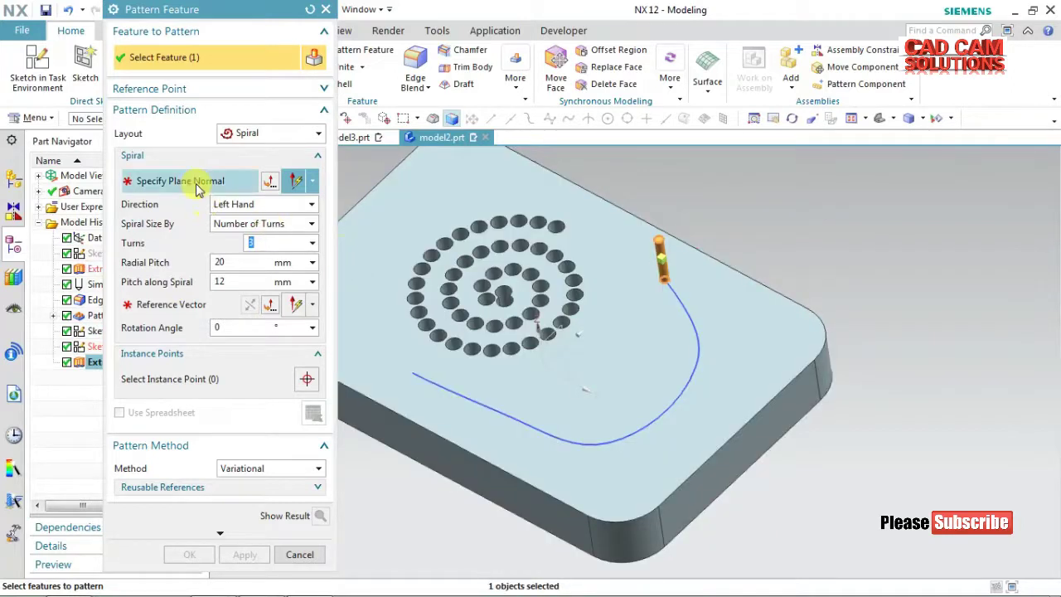
Switch the pattern layout to Along and use the curved spline as the path.
click(198, 187)
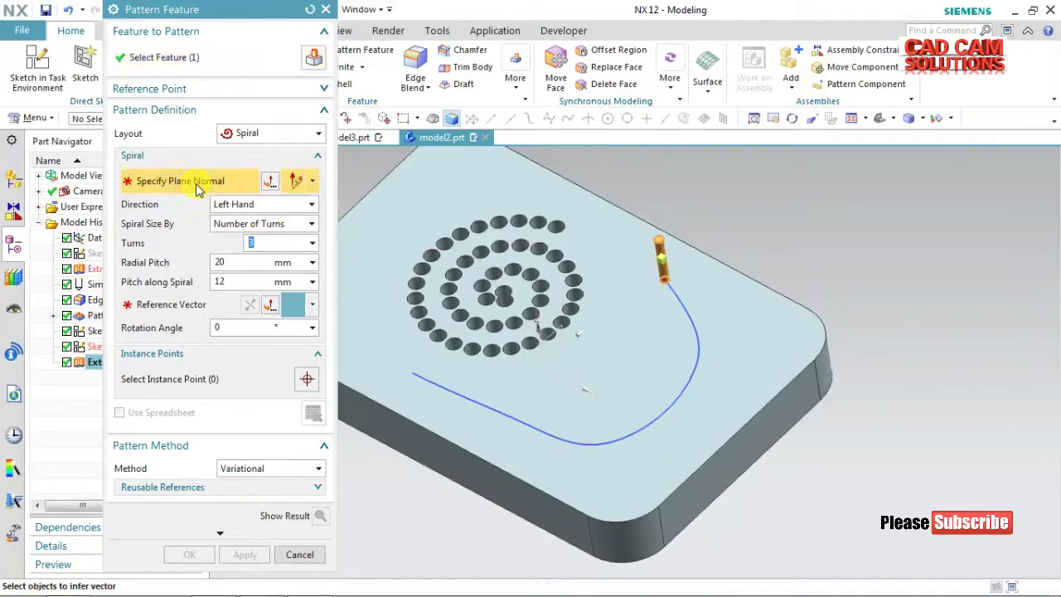
click(241, 133)
click(246, 213)
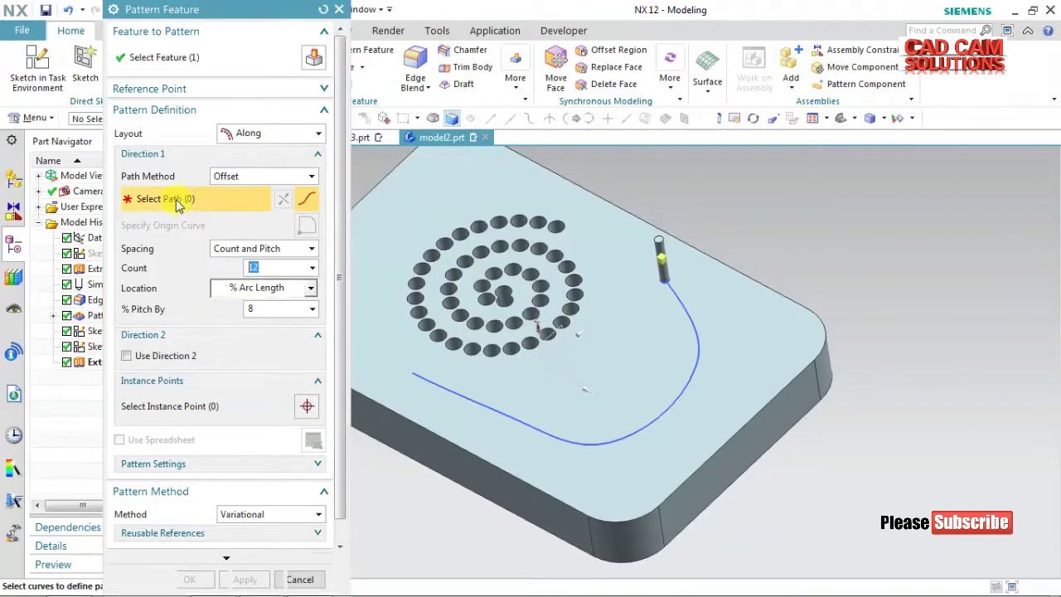
click(678, 301)
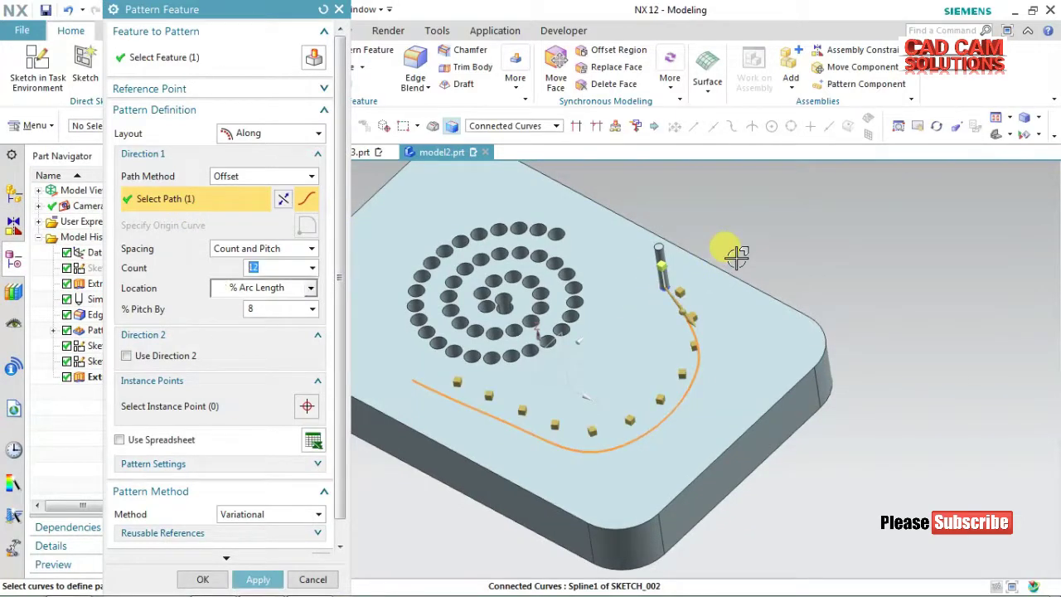
scroll(343, 406, down, 1)
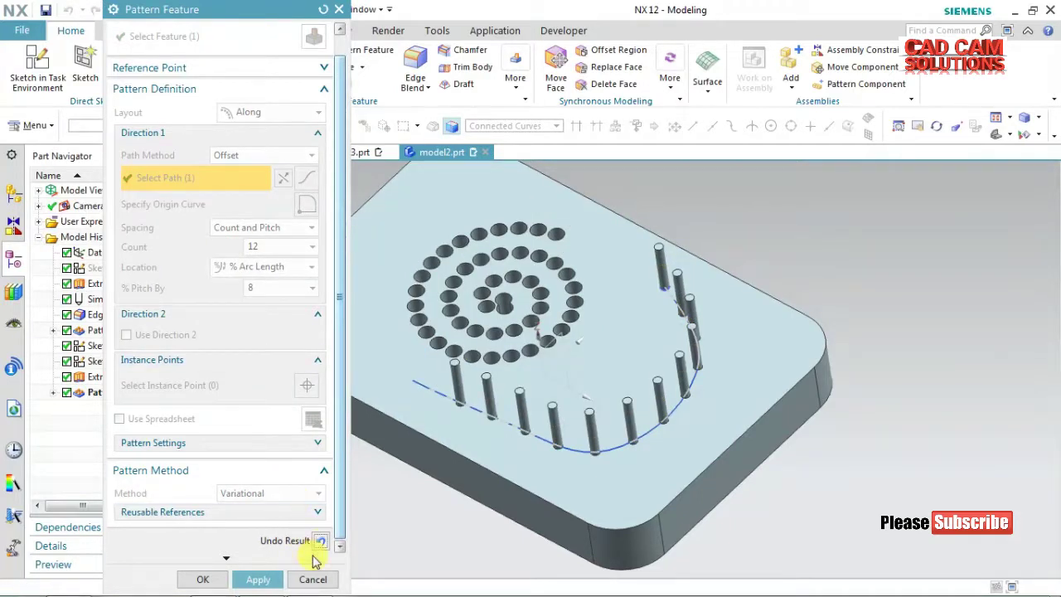
Set 20 pins at 6% pitch along the spline and apply the pattern.
click(321, 541)
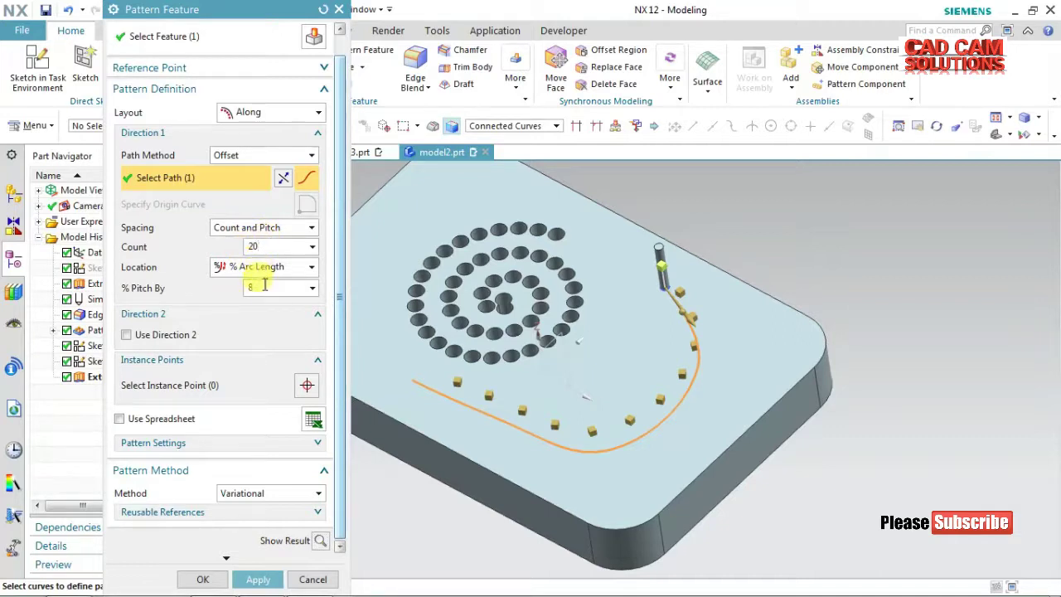
key(Return)
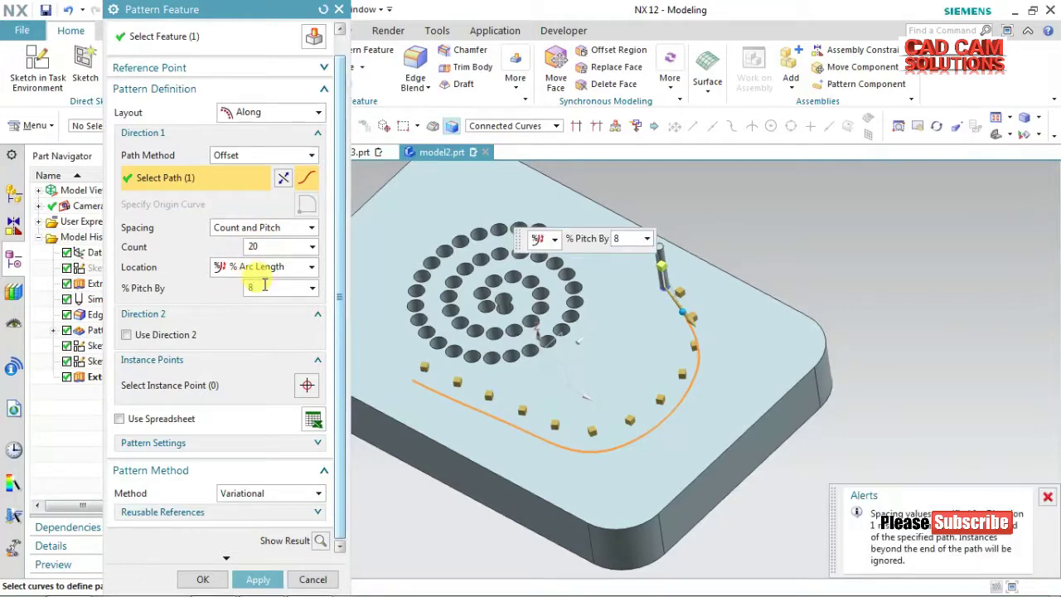
click(260, 245)
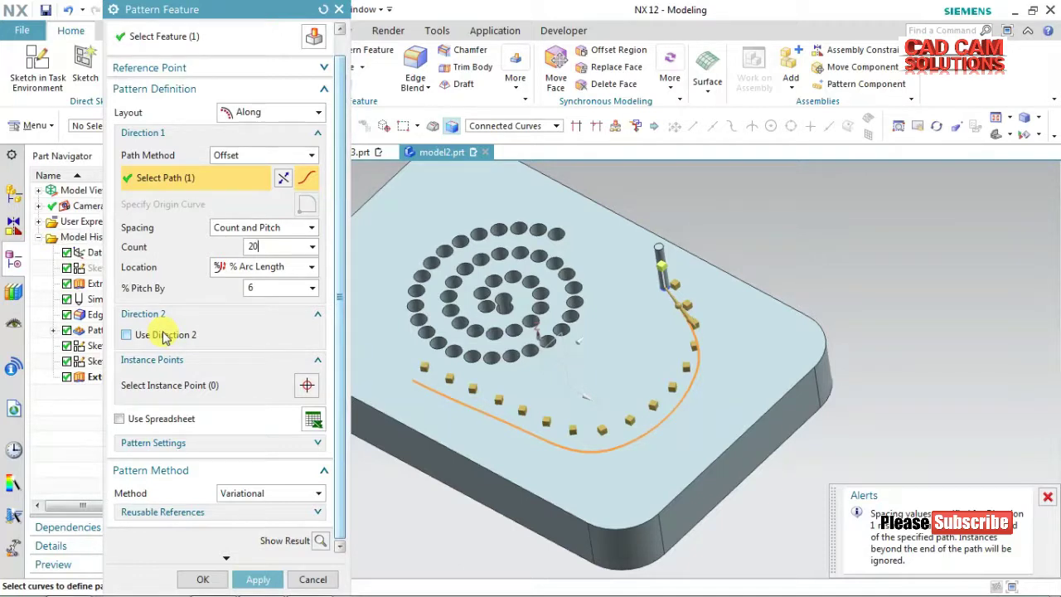
click(320, 541)
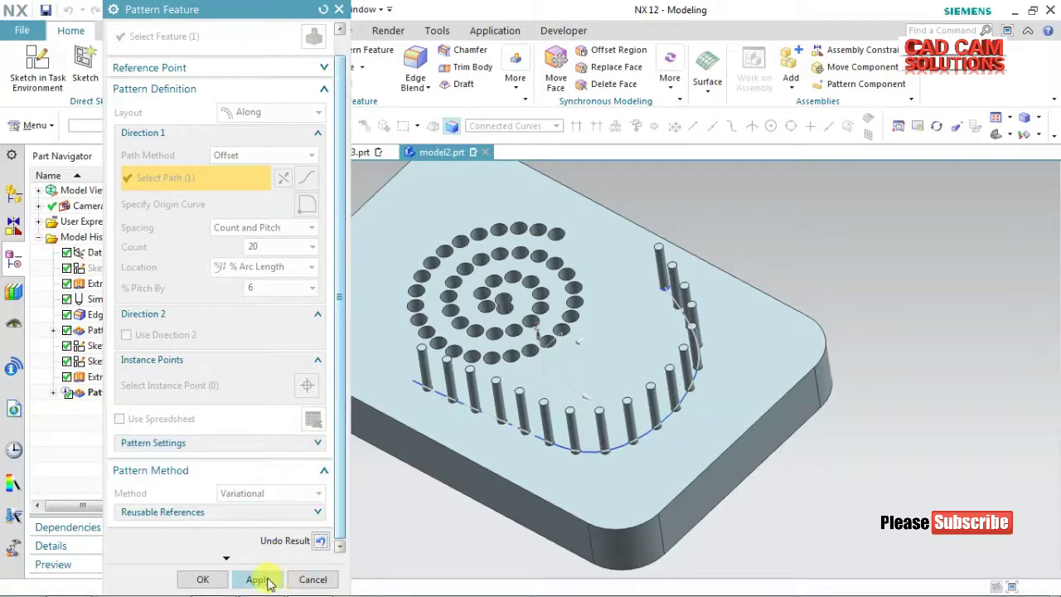
click(248, 580)
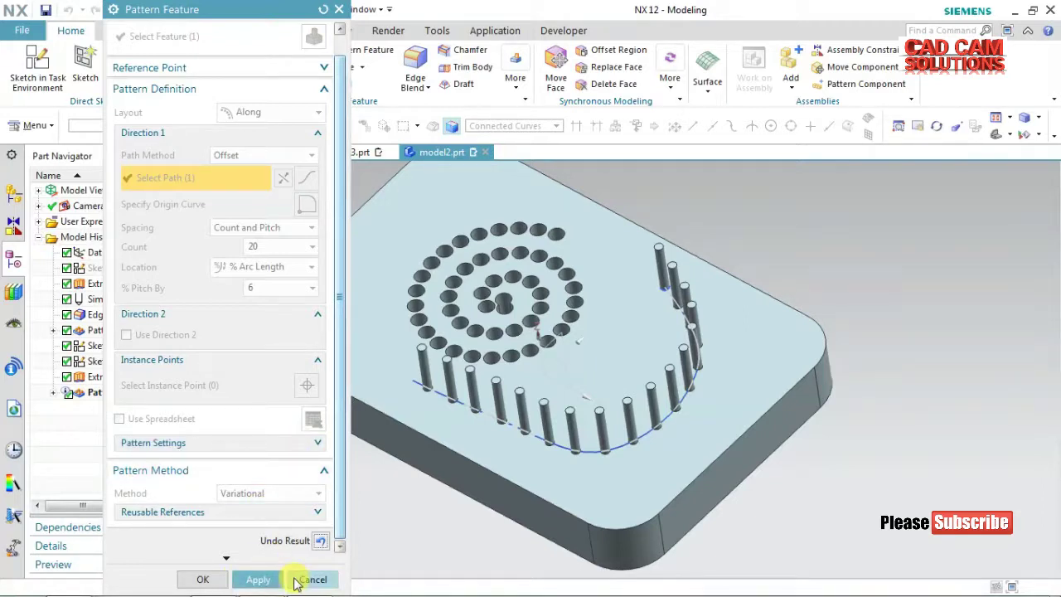
click(296, 582)
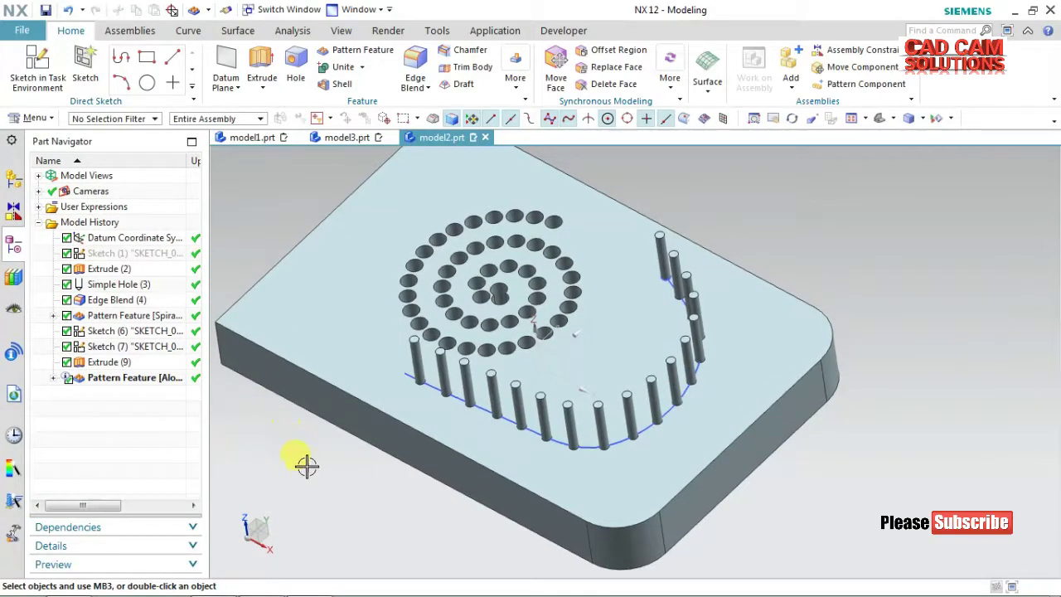
Start a new Along pattern of the new pin, first using the line and arc as path.
middle_drag(305, 467, 328, 462)
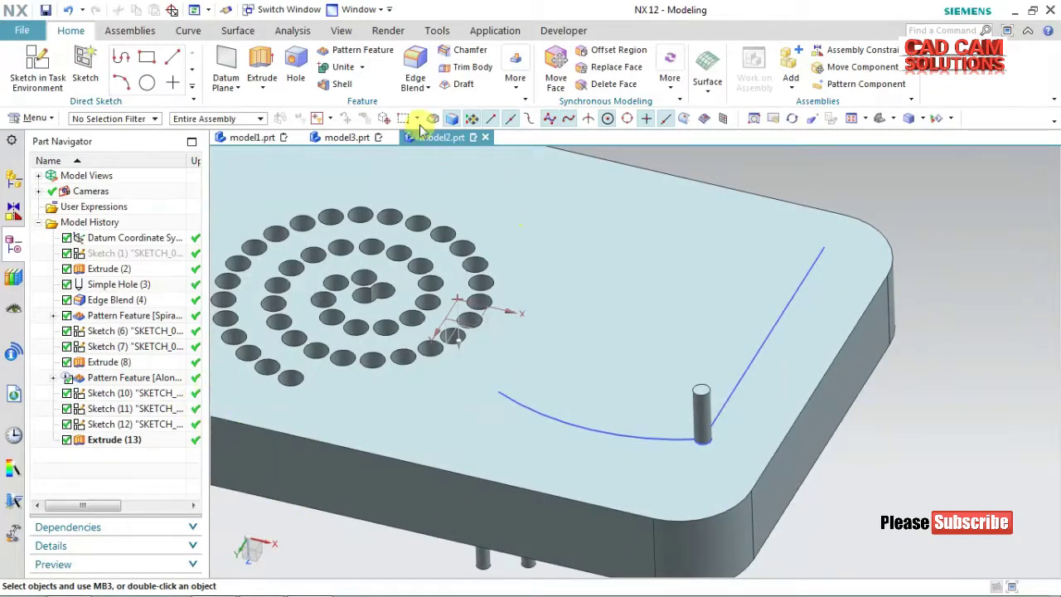
click(368, 53)
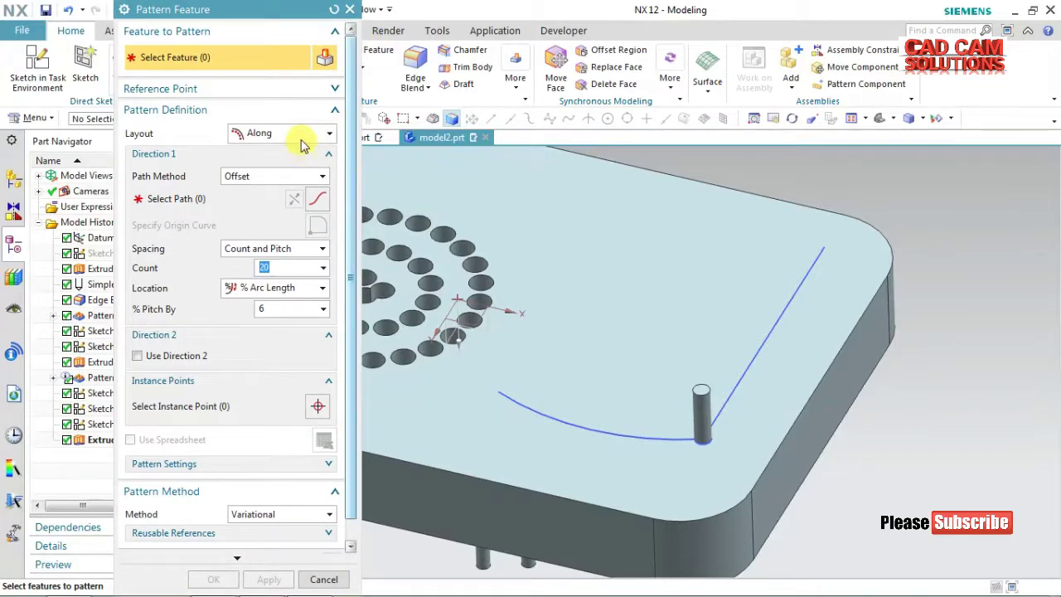
click(694, 389)
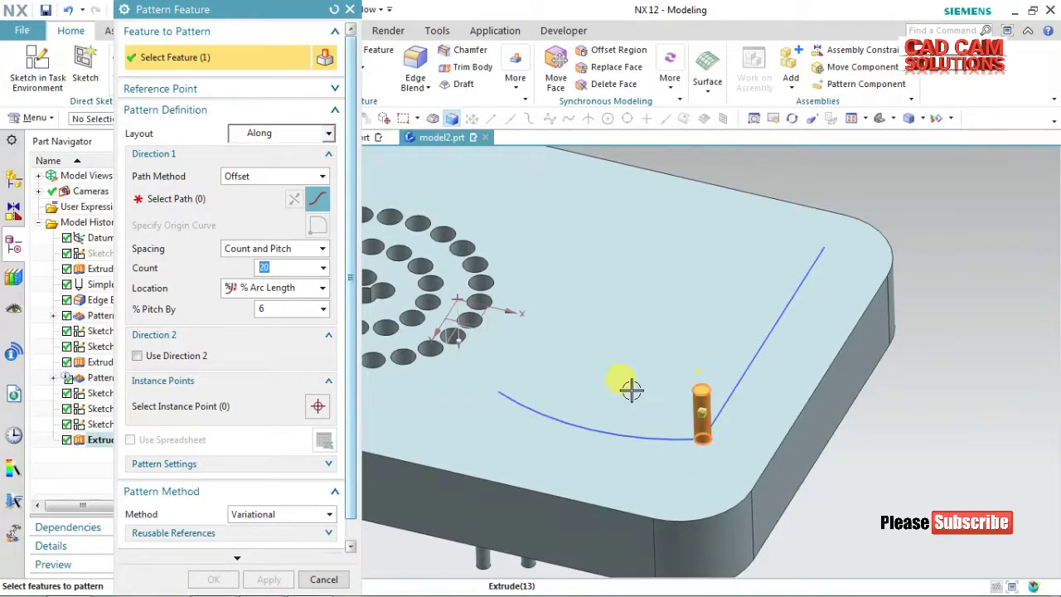
click(201, 201)
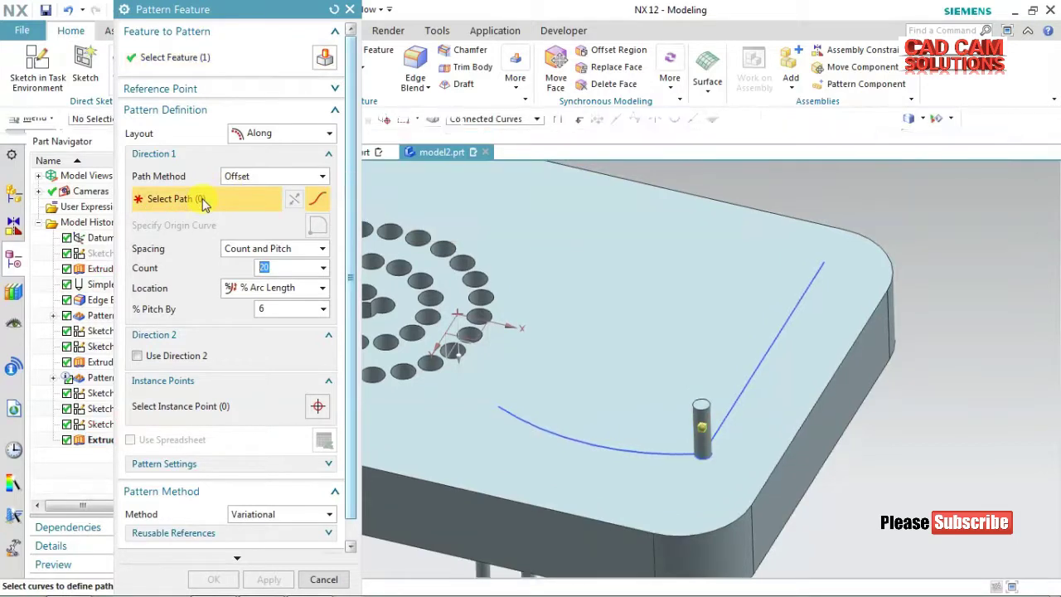
click(747, 361)
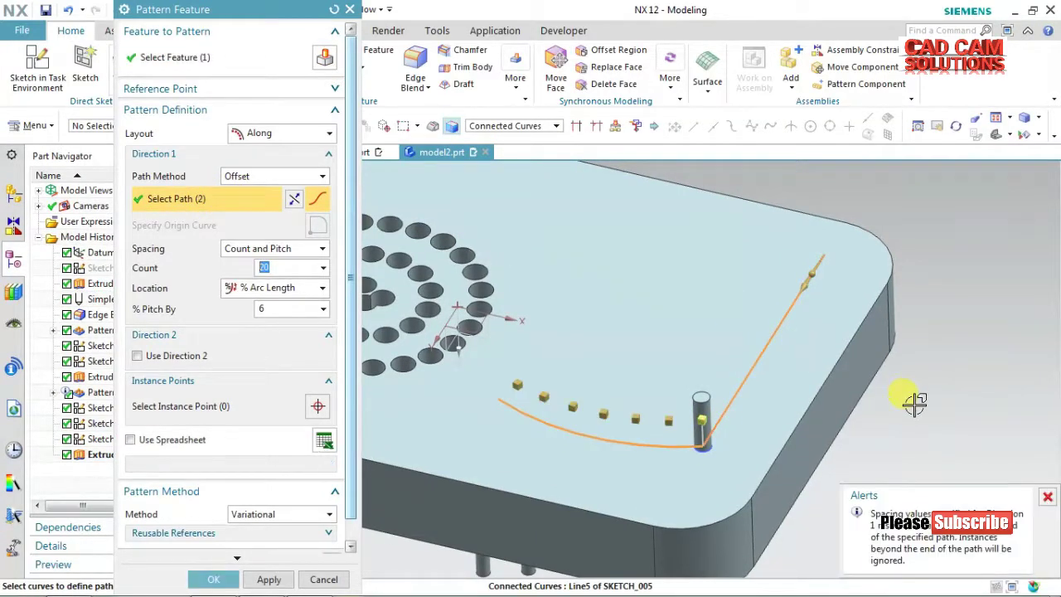
Reverse the path, switch to Single Curve, use only the straight line, and enable Direction 2.
click(295, 199)
click(497, 126)
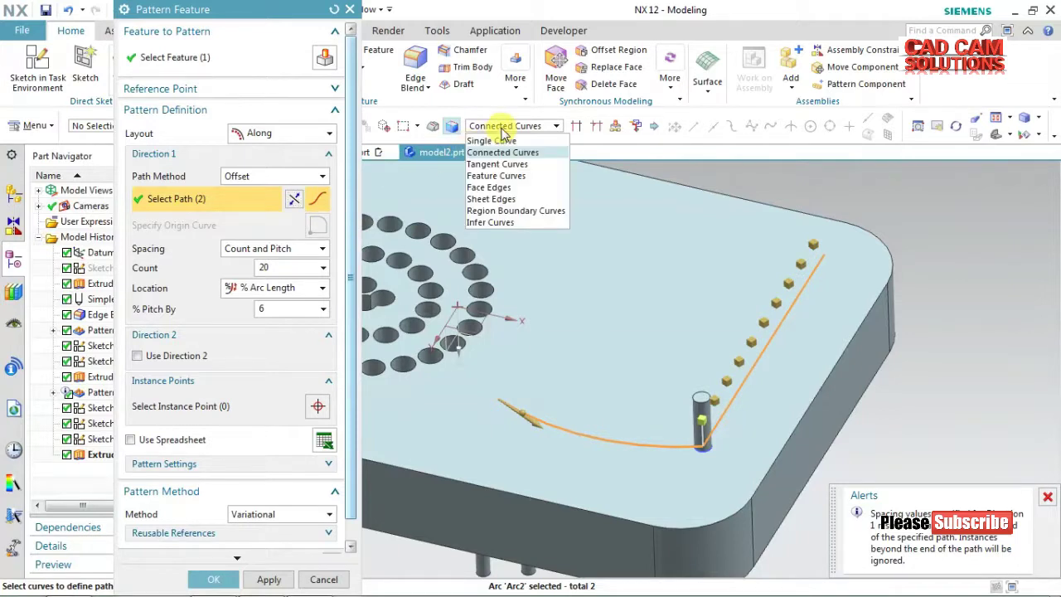
click(499, 137)
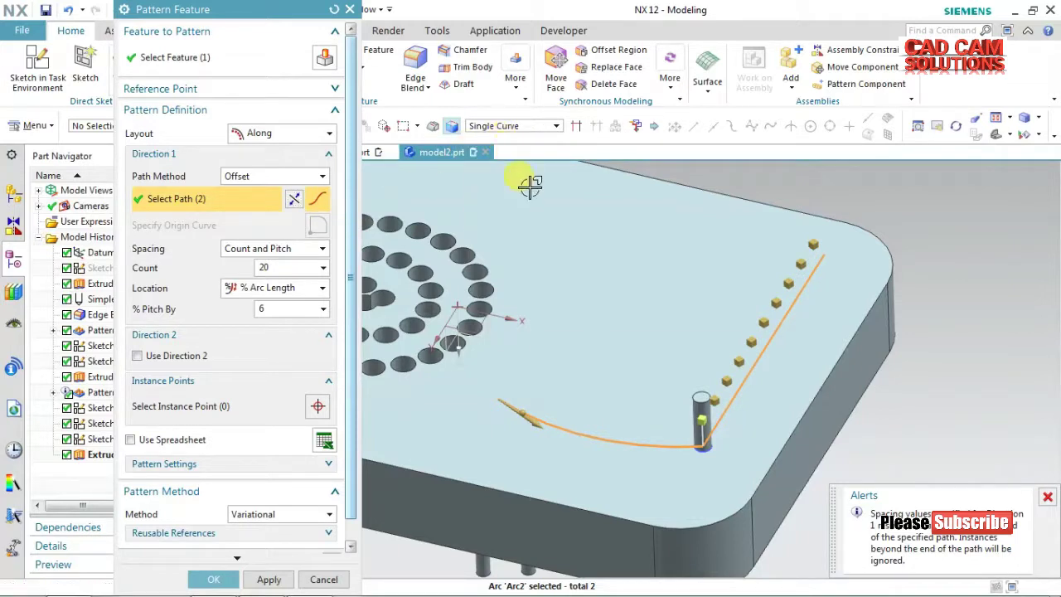
shift+click(643, 446)
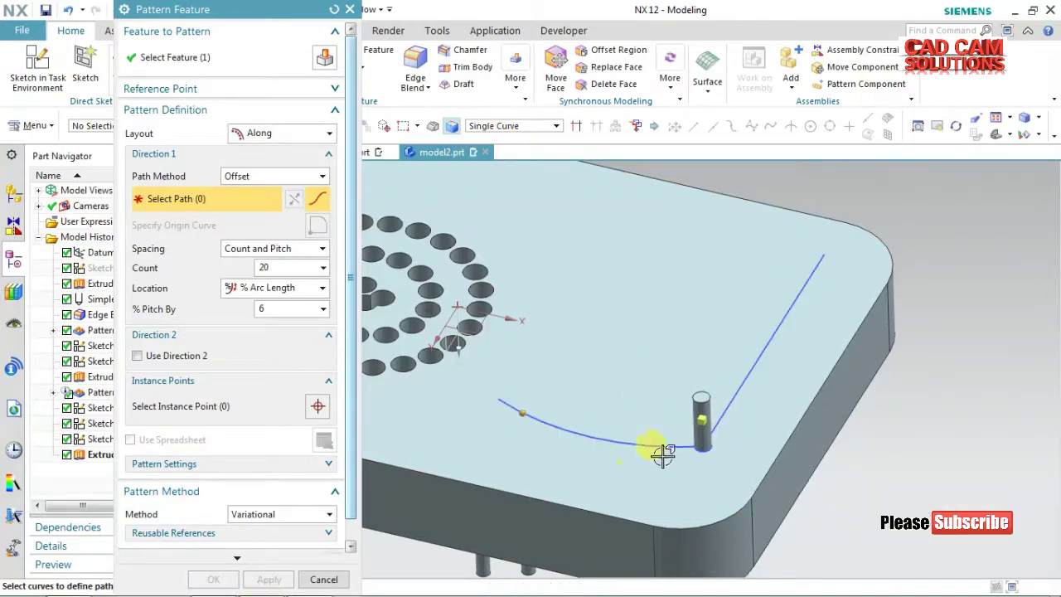
click(727, 395)
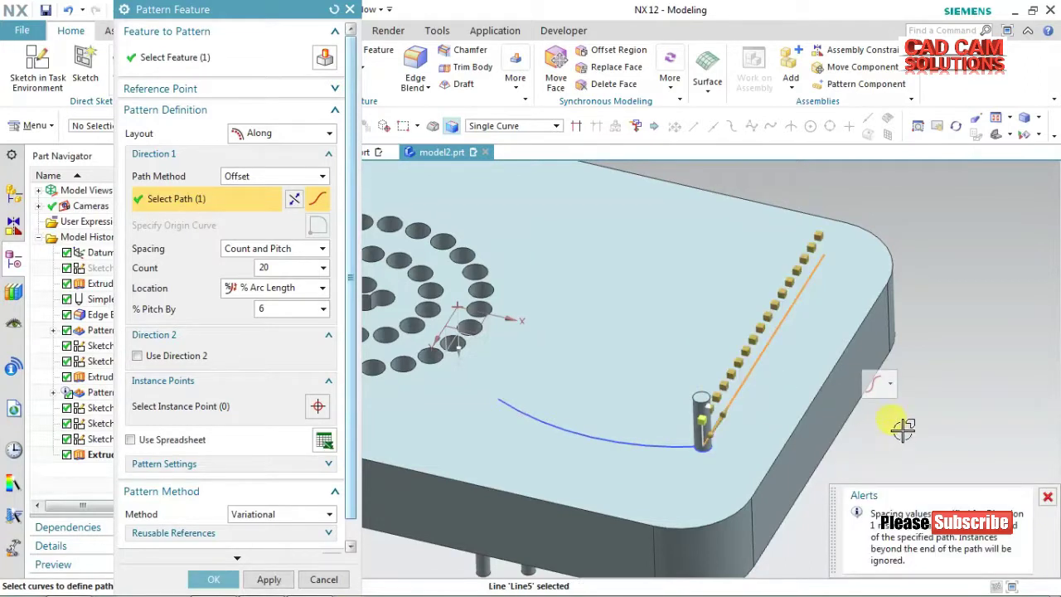
click(173, 365)
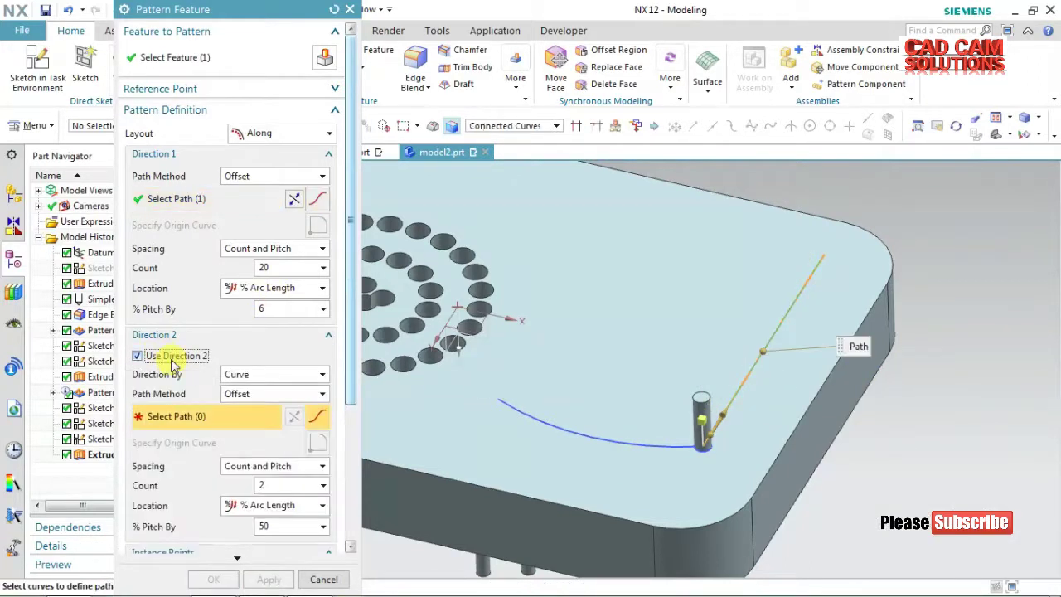
Make the arc alone the Direction 2 path using the Single Curve filter.
click(656, 442)
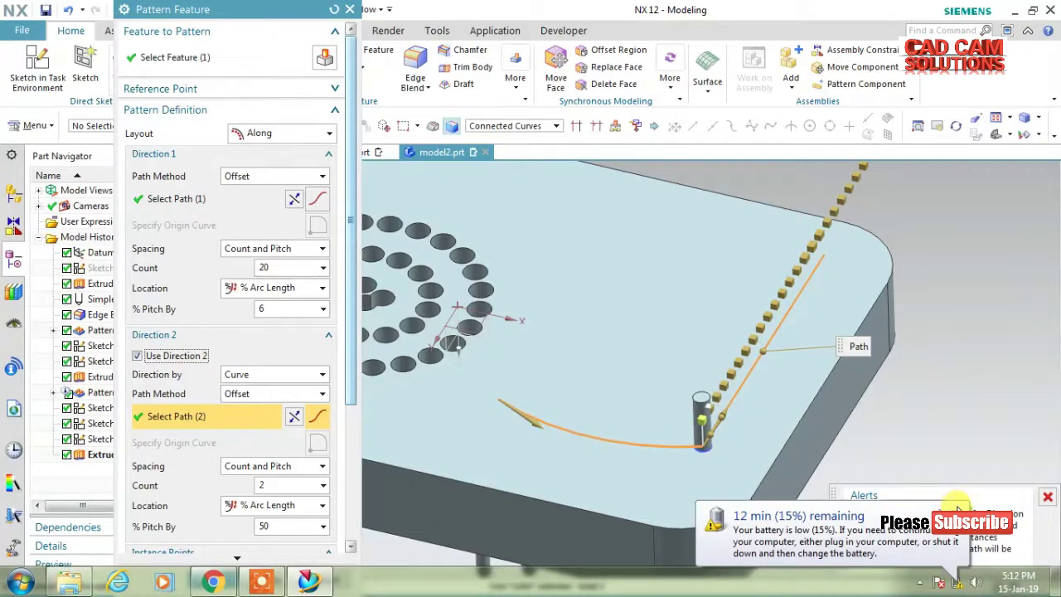
click(1048, 496)
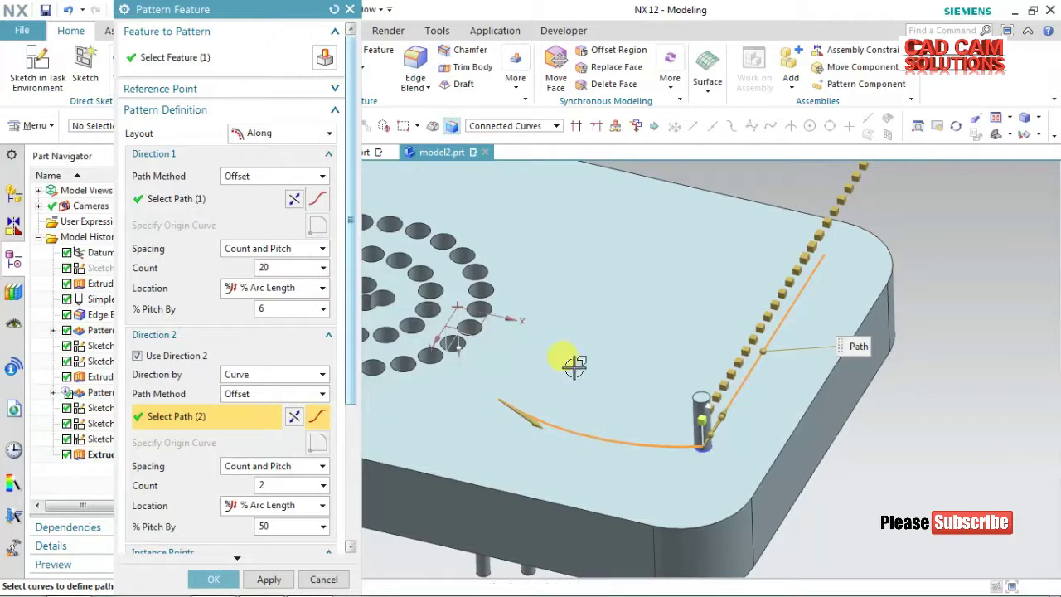
click(294, 416)
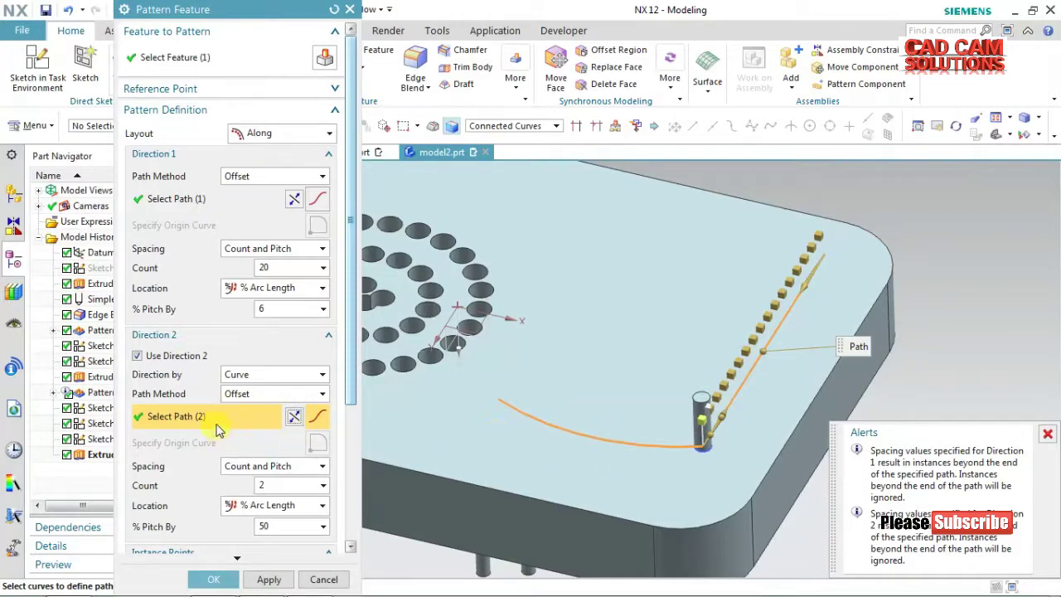
click(515, 126)
click(507, 140)
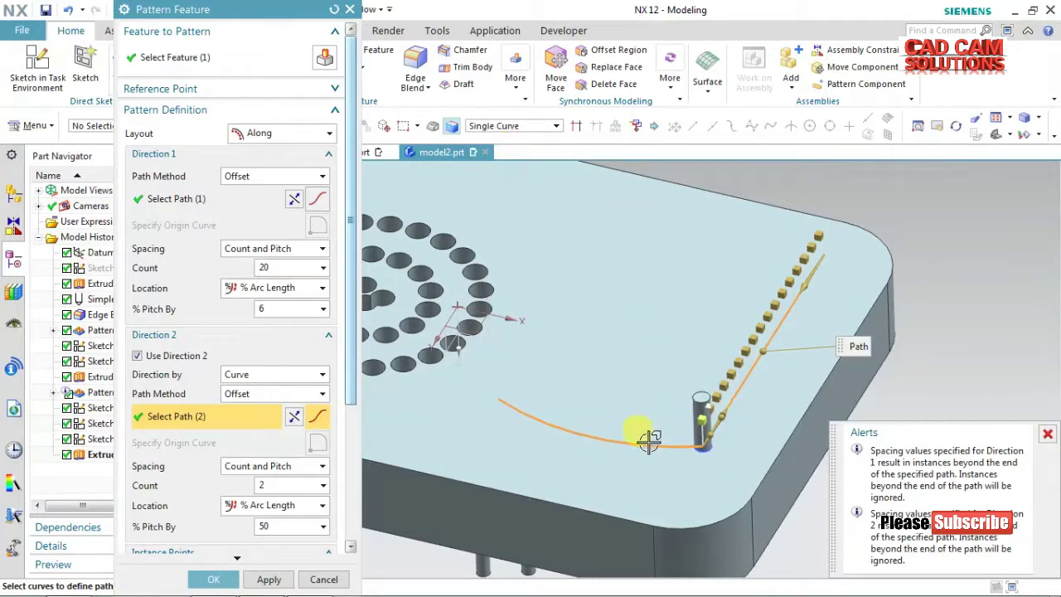
shift+click(742, 374)
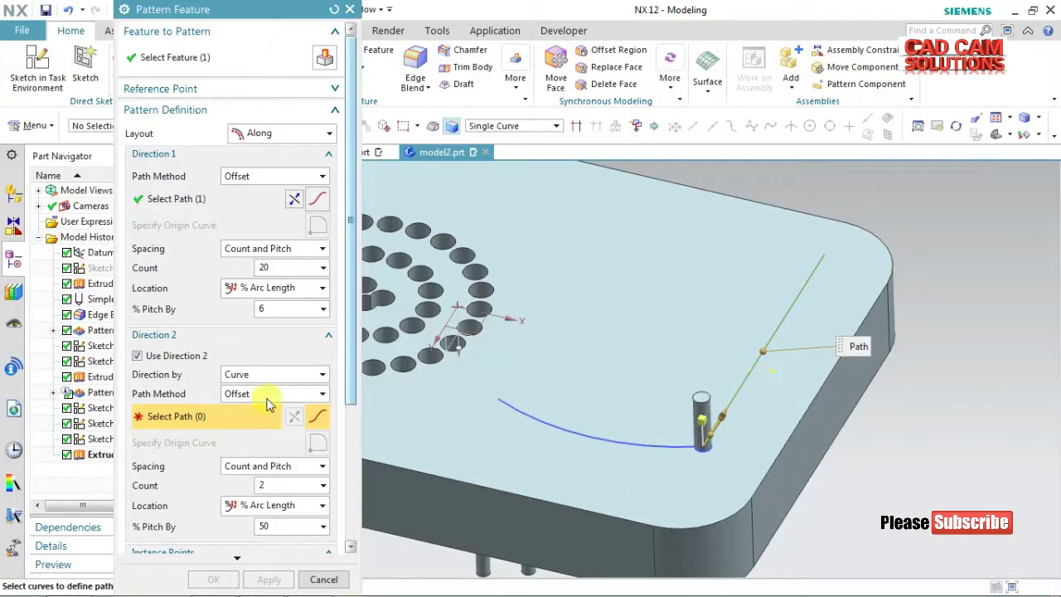
click(636, 439)
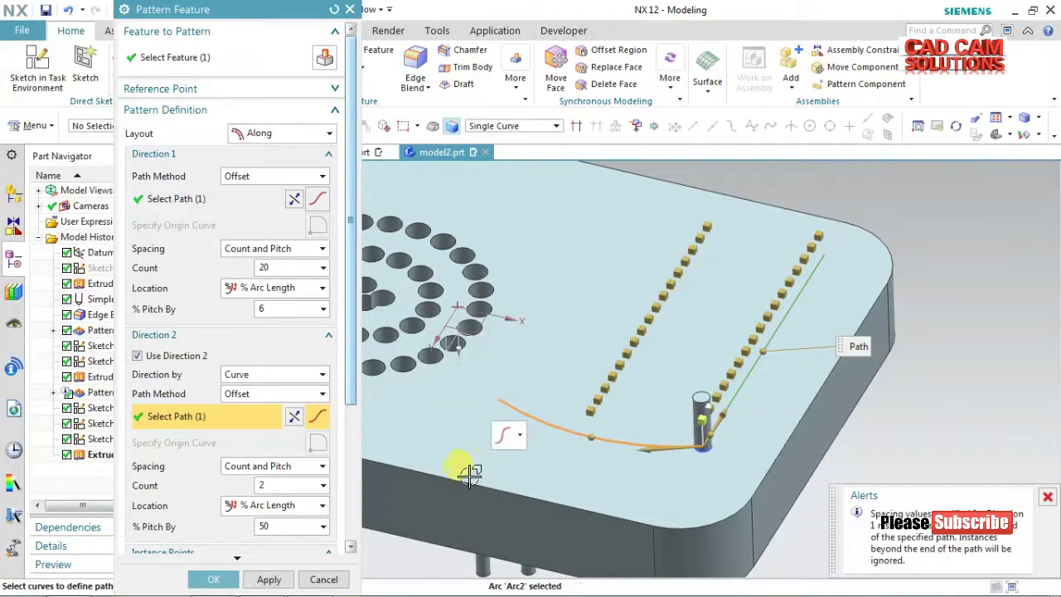
Set Direction 2 to 12 pins at 8% pitch and create the pin grid.
drag(353, 374, 353, 467)
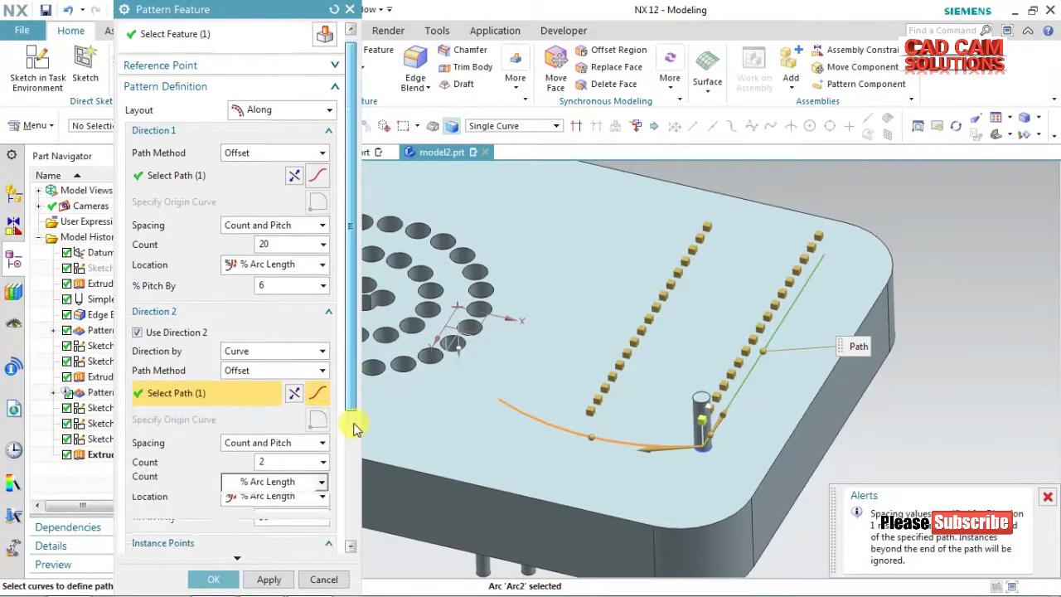
text(12)
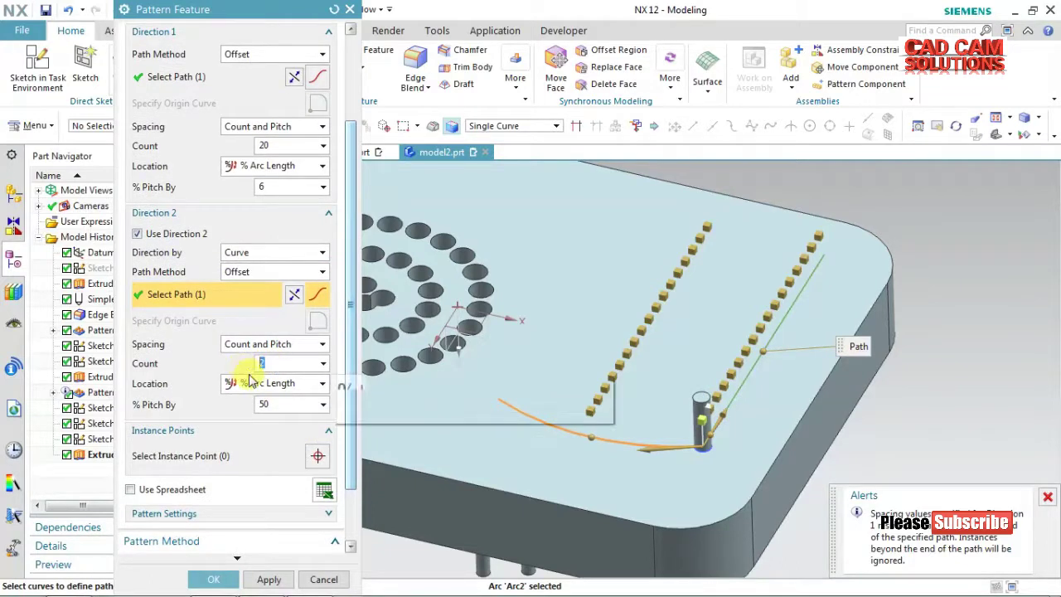
click(273, 403)
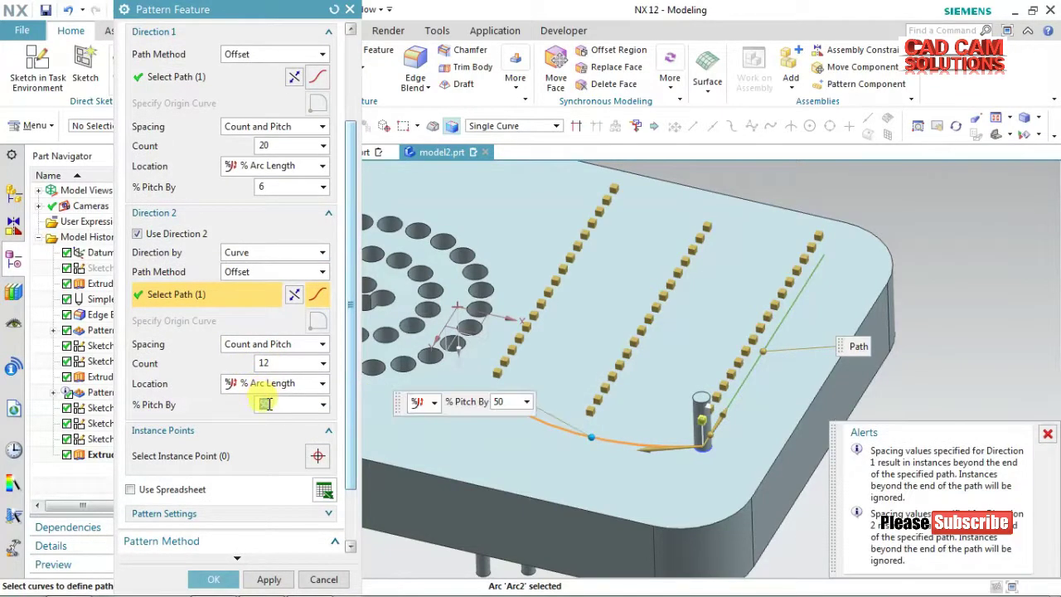
text(8)
click(273, 362)
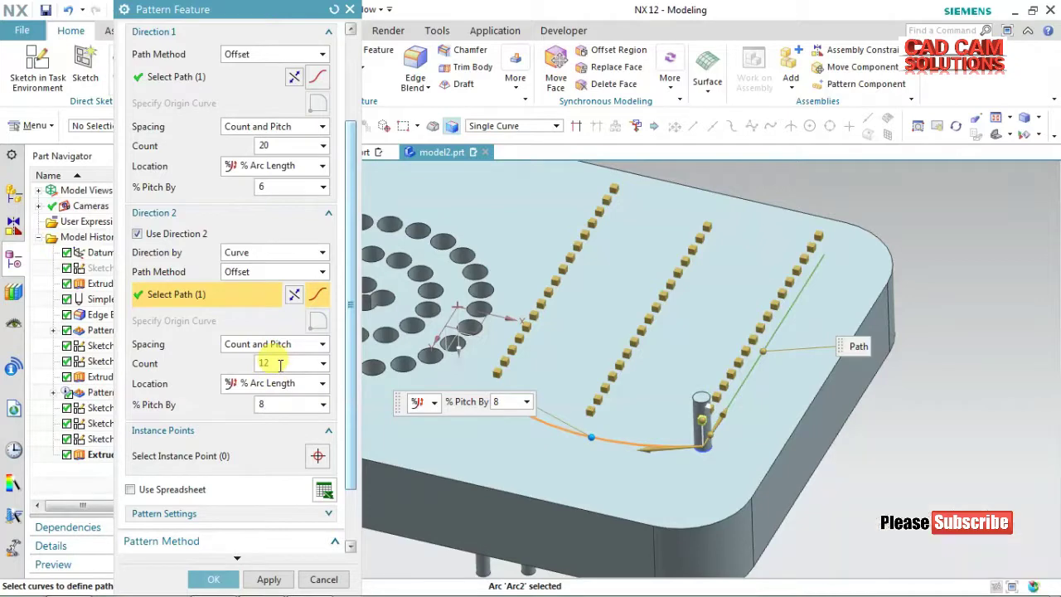
mouse_move(997, 237)
middle_down()
mouse_move(947, 265)
mouse_move(956, 279)
mouse_move(961, 248)
mouse_move(951, 252)
middle_up()
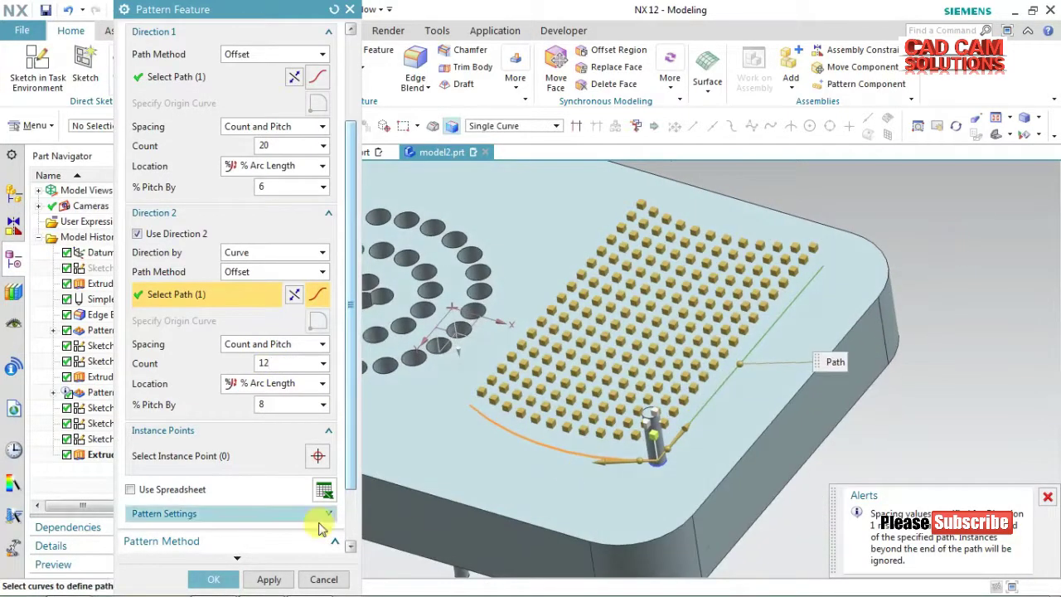
click(232, 578)
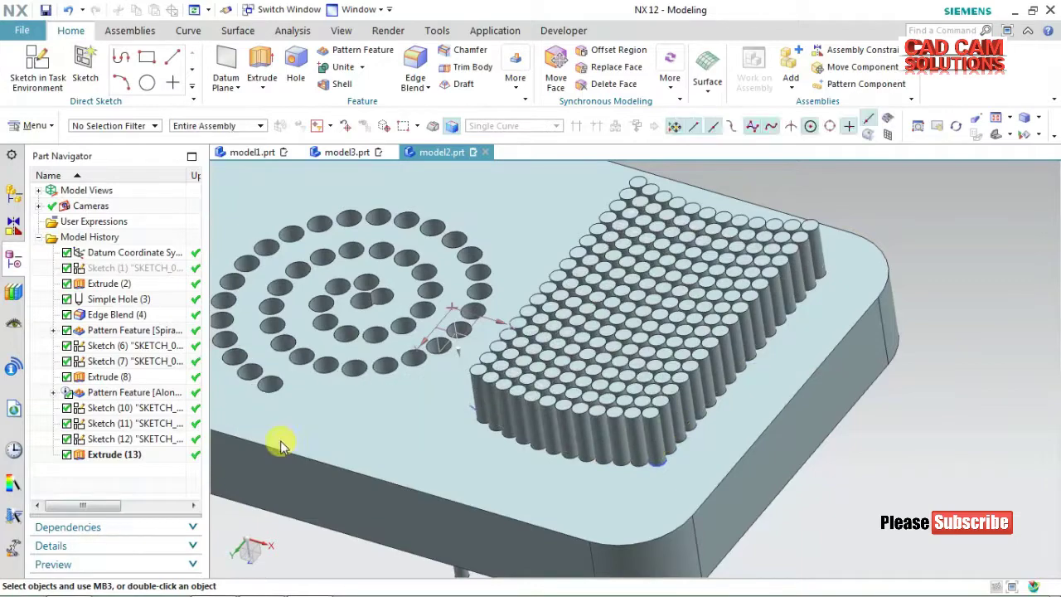
middle_drag(910, 398, 925, 403)
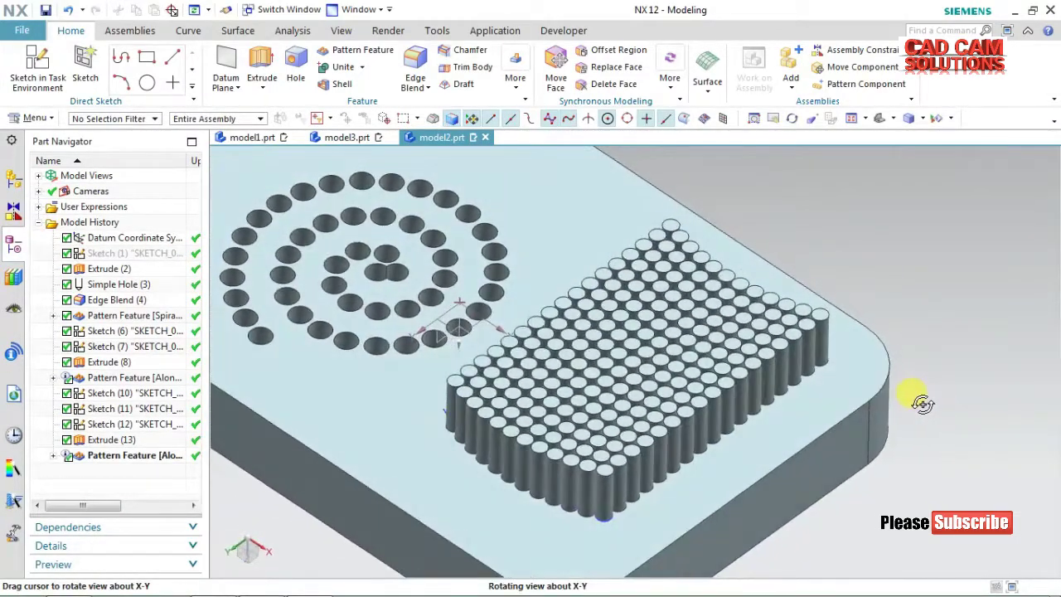
middle_drag(924, 404, 907, 406)
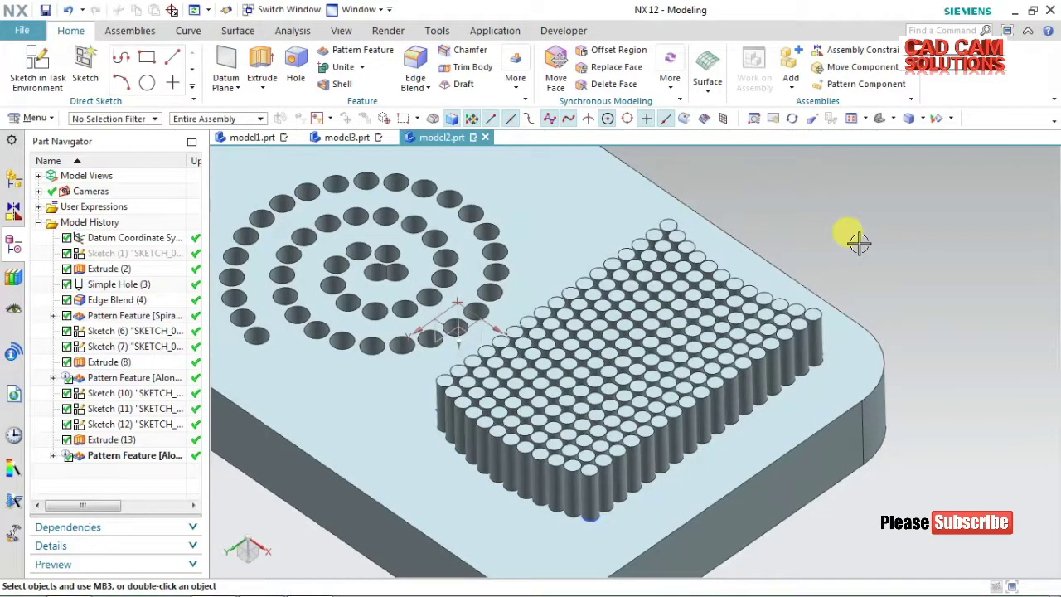
click(417, 68)
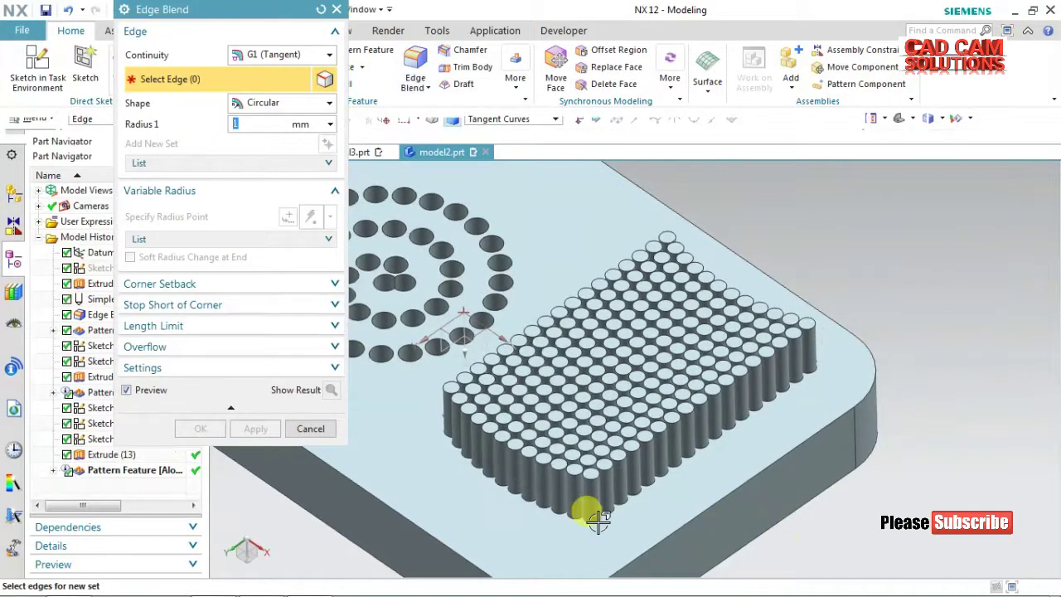
Apply a 2.5 mm edge blend to the front pin's top edge and inspect it.
scroll(587, 491, down, 3)
click(586, 457)
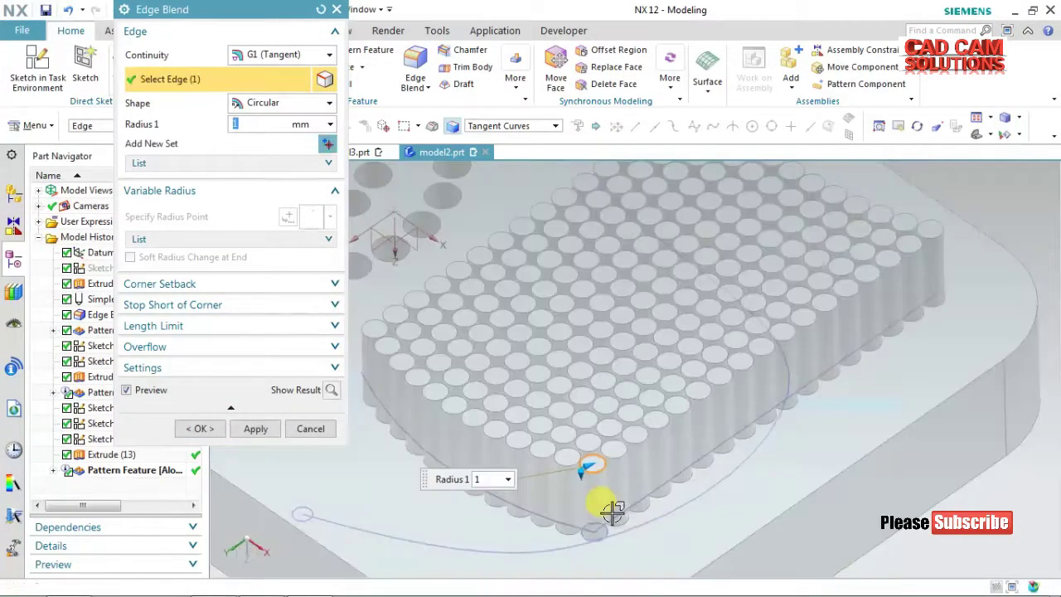
scroll(580, 470, down, 2)
scroll(580, 467, down, 2)
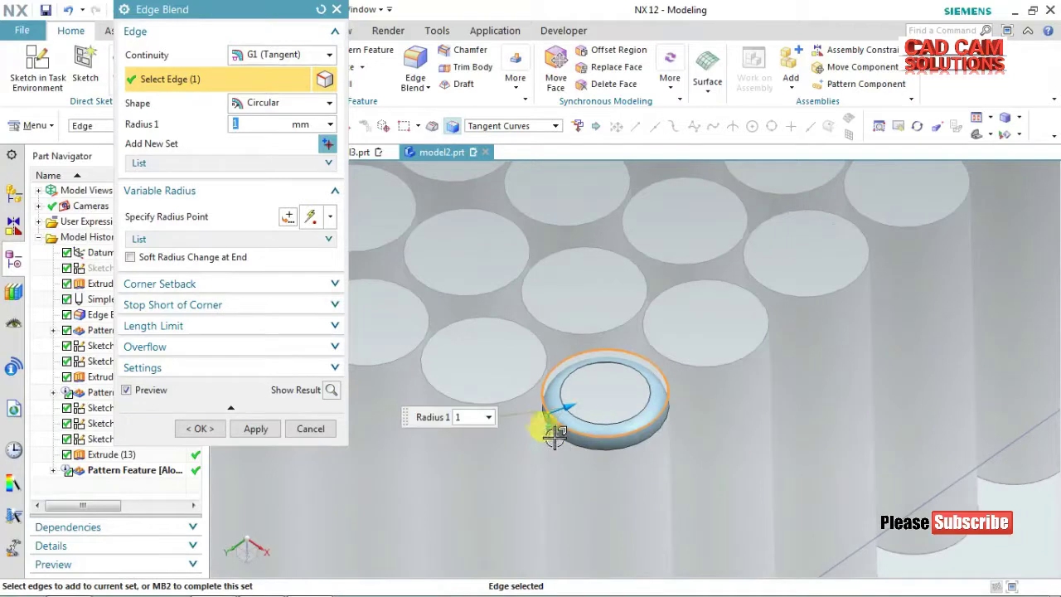
drag(551, 429, 551, 443)
drag(551, 446, 550, 448)
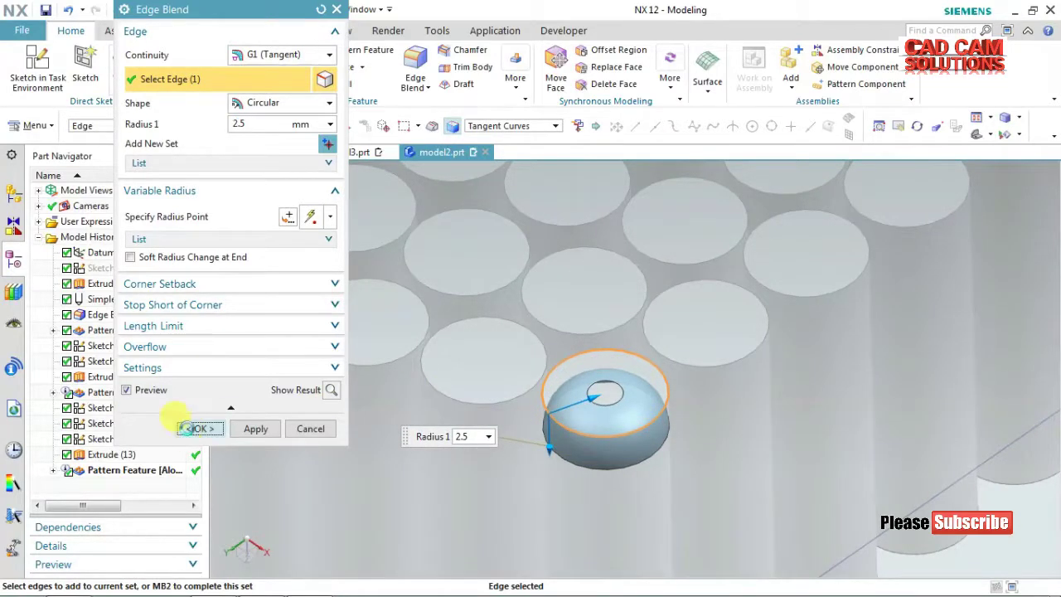
click(189, 433)
scroll(704, 426, down, 3)
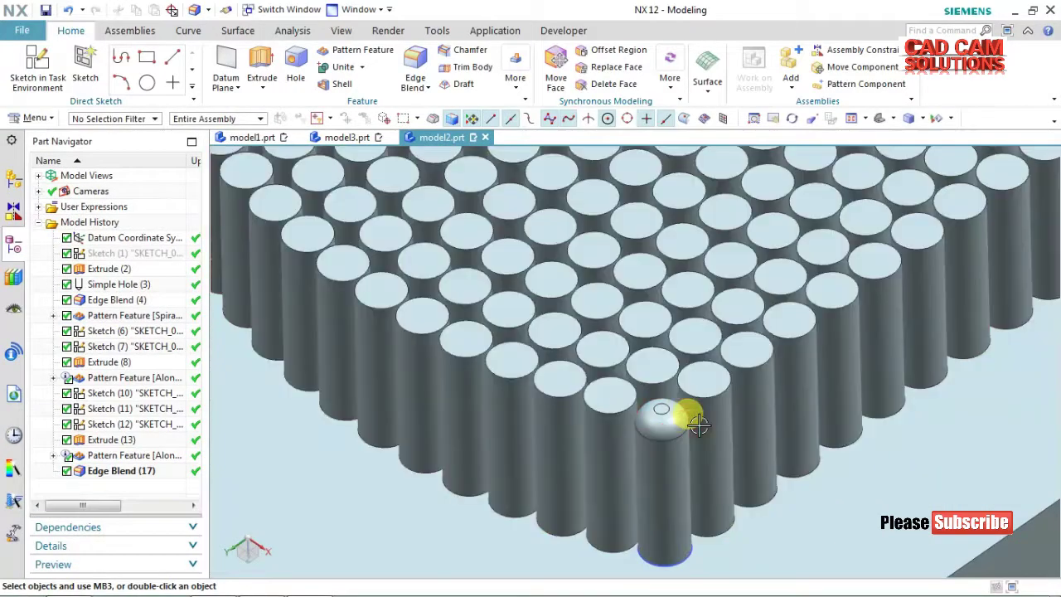
scroll(698, 424, down, 2)
mouse_move(909, 440)
middle_down()
mouse_move(473, 412)
mouse_move(542, 456)
middle_up()
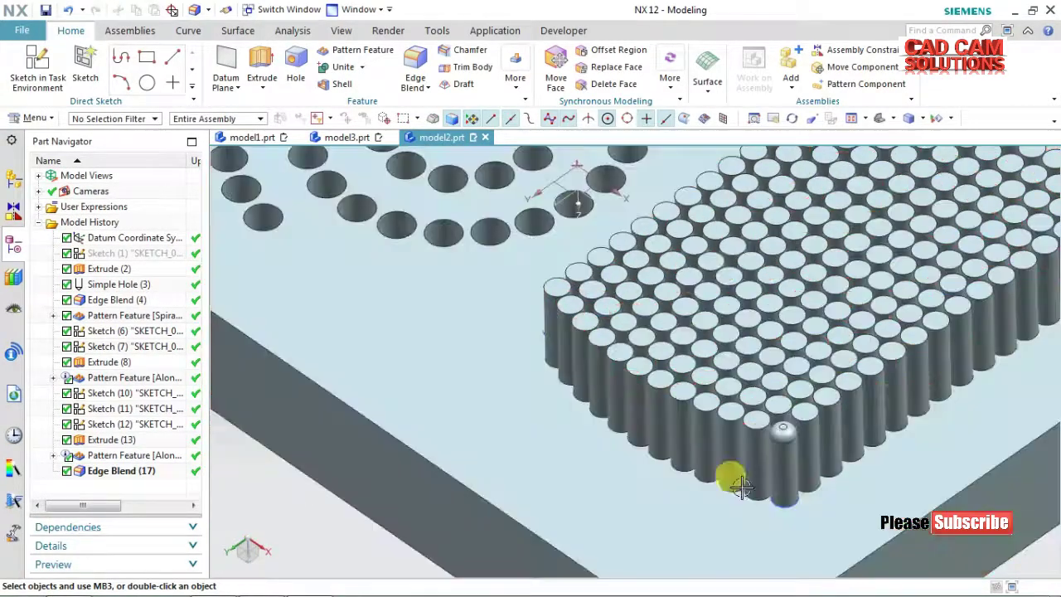
scroll(817, 442, up, 2)
Pattern Edge Blend (17) with Reference layout, following the pin grid from the original pin.
click(356, 51)
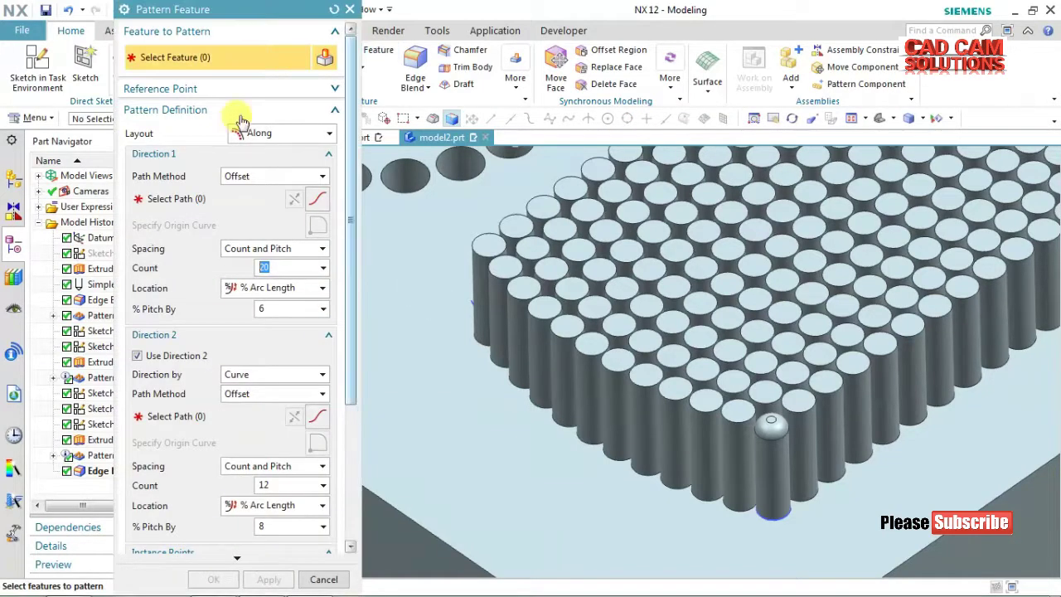
click(776, 426)
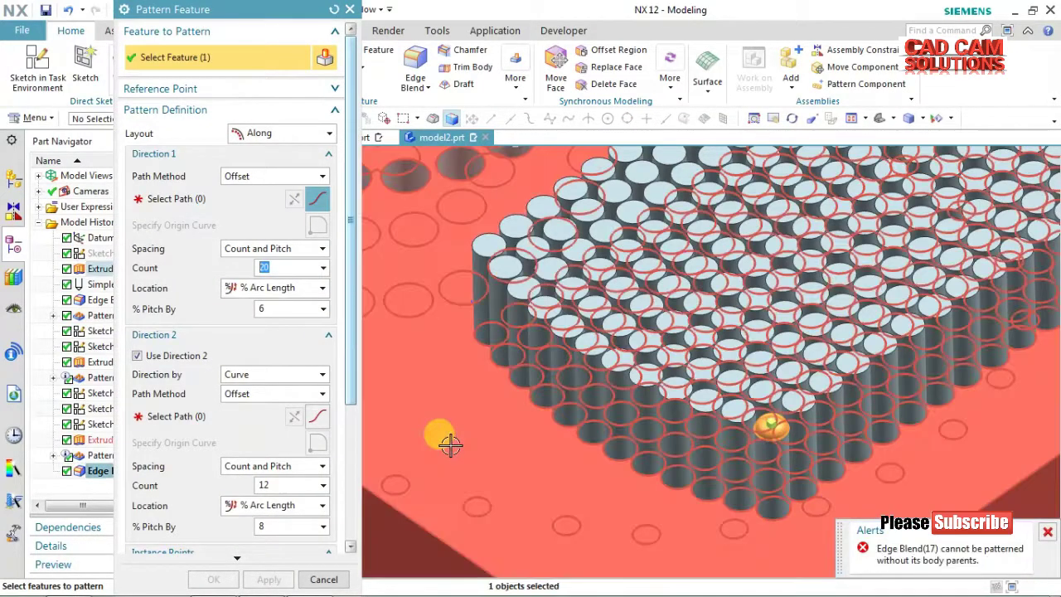
click(258, 133)
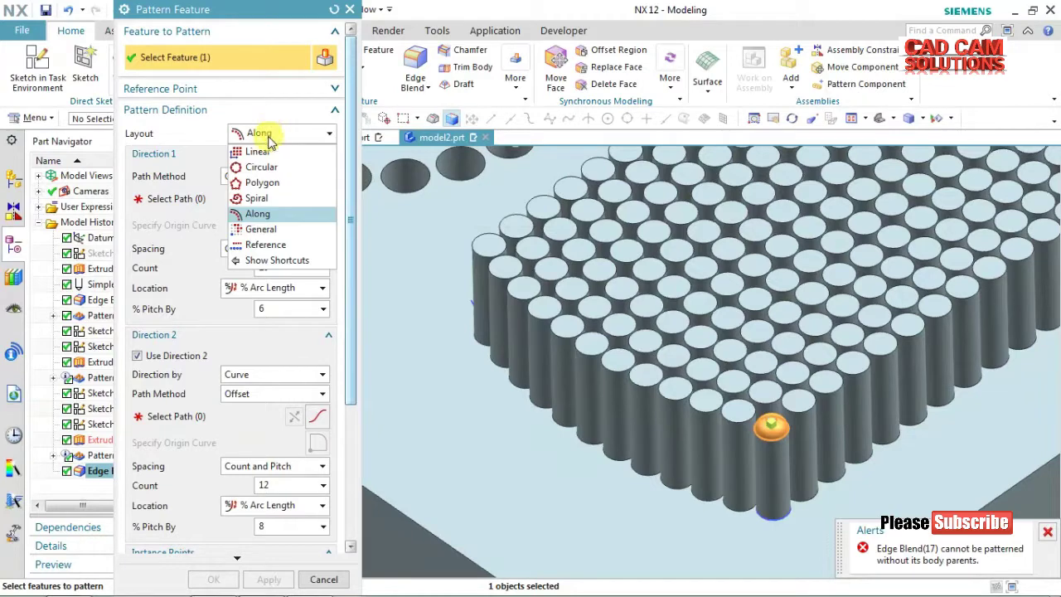
click(228, 244)
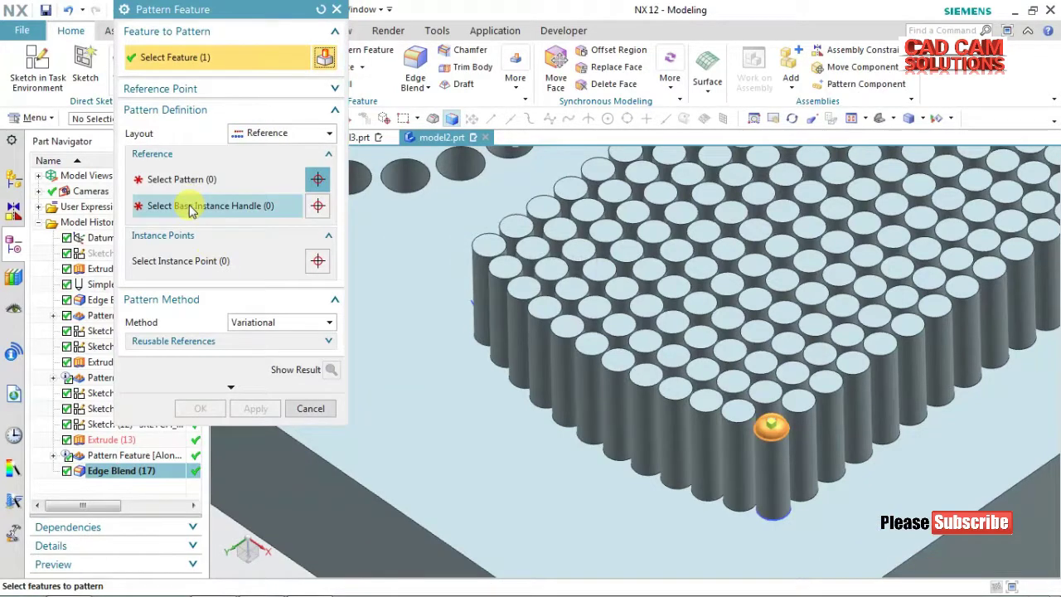
click(162, 179)
click(137, 455)
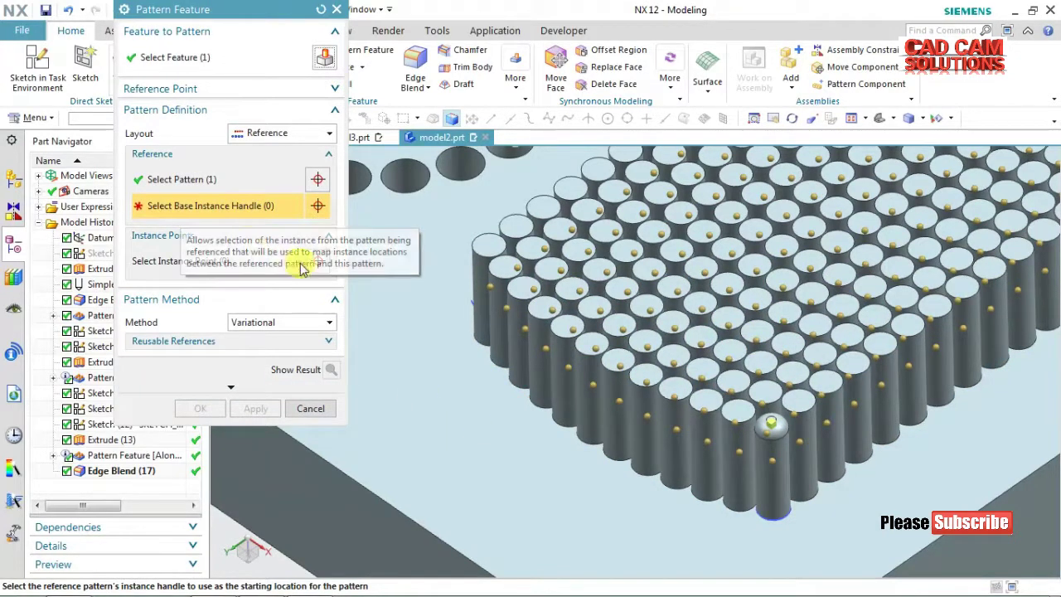
click(772, 462)
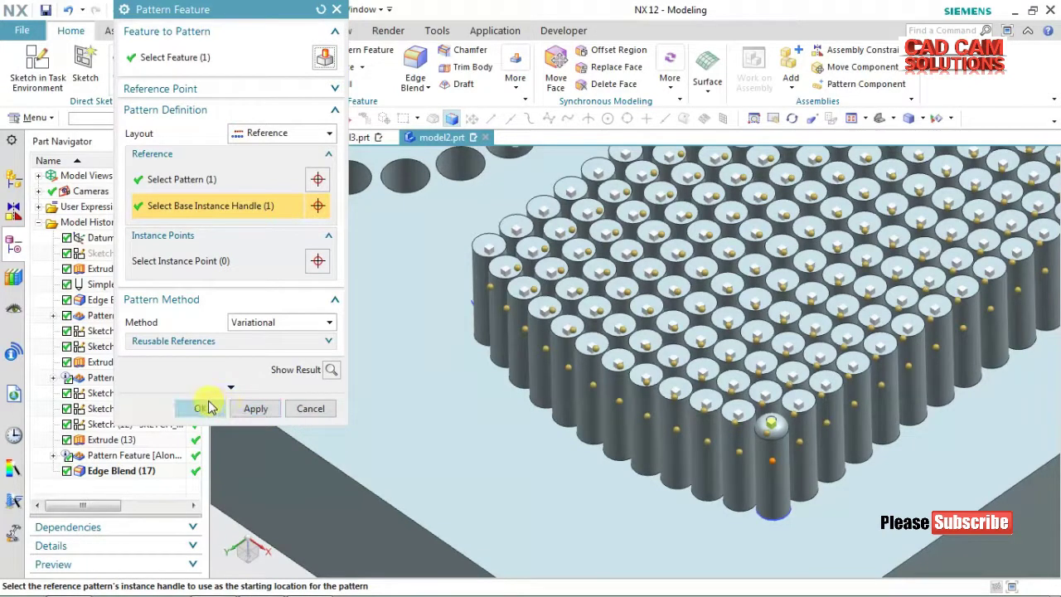
click(201, 410)
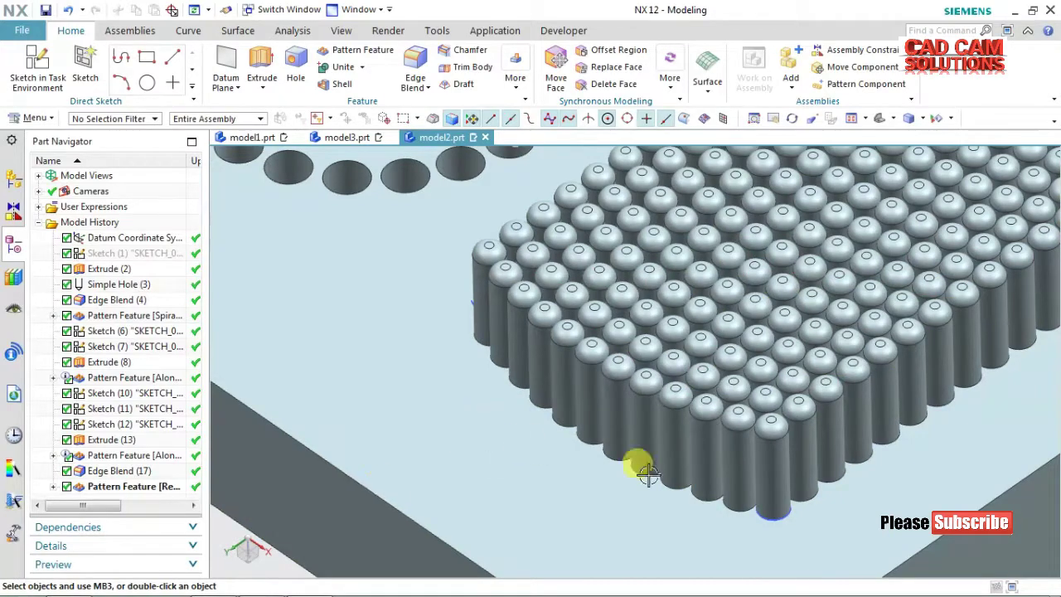
scroll(796, 439, down, 2)
scroll(774, 442, down, 3)
mouse_move(947, 488)
middle_down()
mouse_move(963, 480)
mouse_move(947, 464)
mouse_move(966, 485)
mouse_move(969, 473)
mouse_move(959, 503)
mouse_move(852, 480)
mouse_move(847, 506)
mouse_move(881, 518)
mouse_move(796, 464)
middle_up()
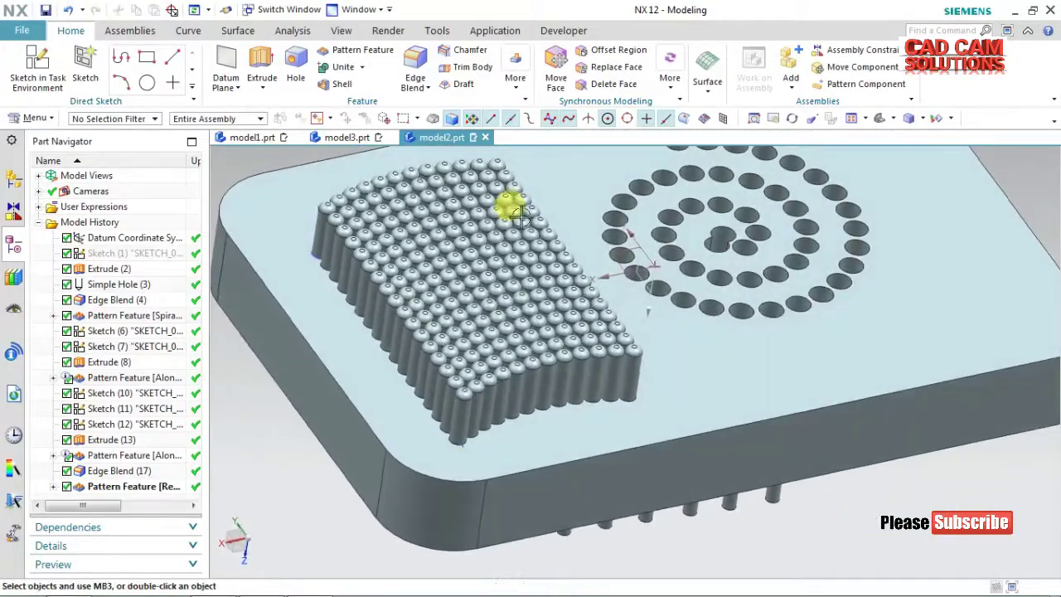
click(356, 50)
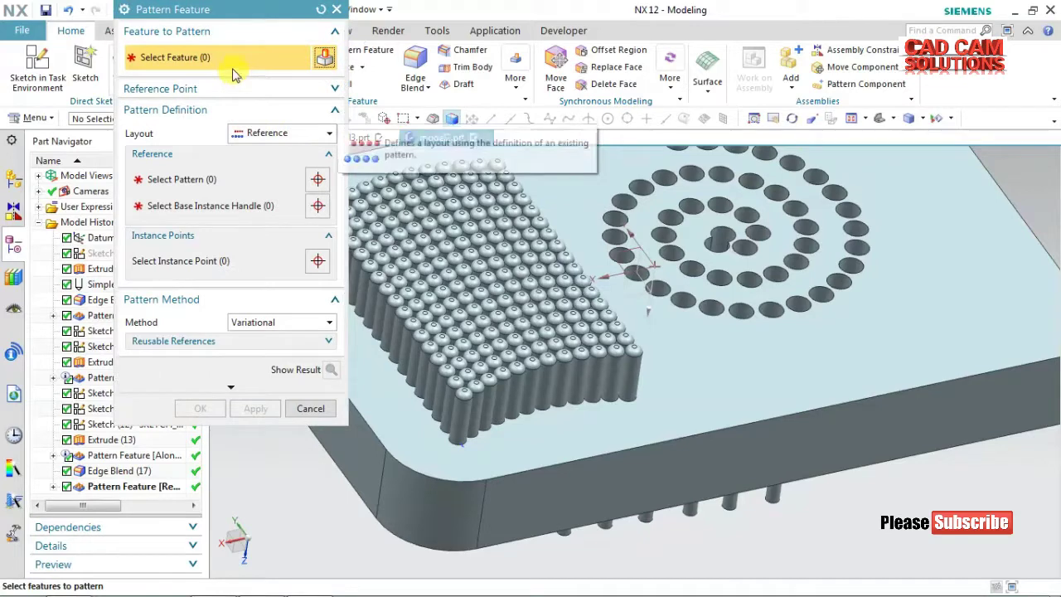
click(265, 133)
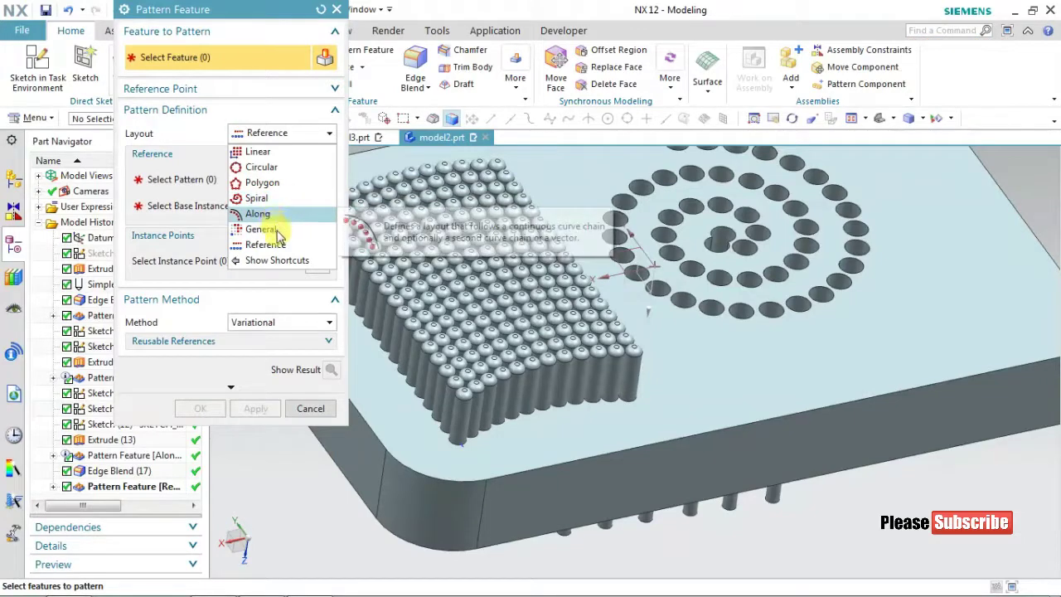
click(240, 133)
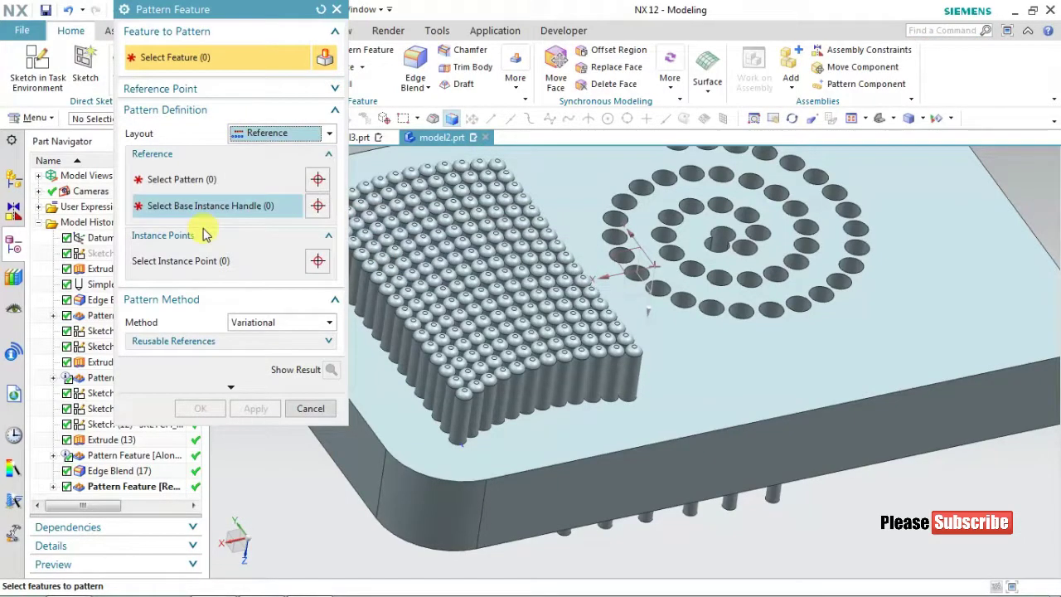
click(308, 408)
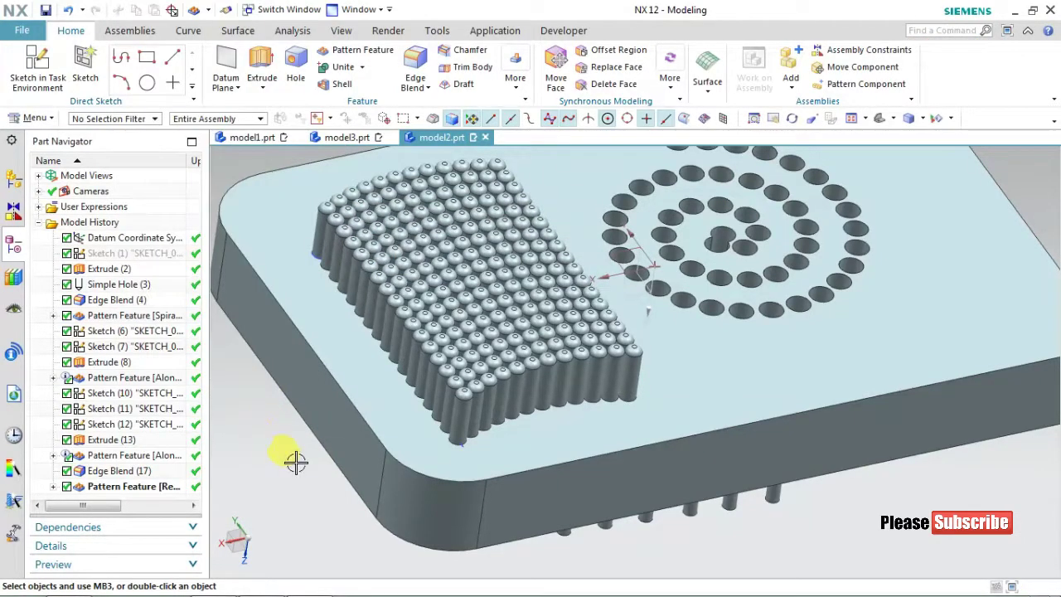